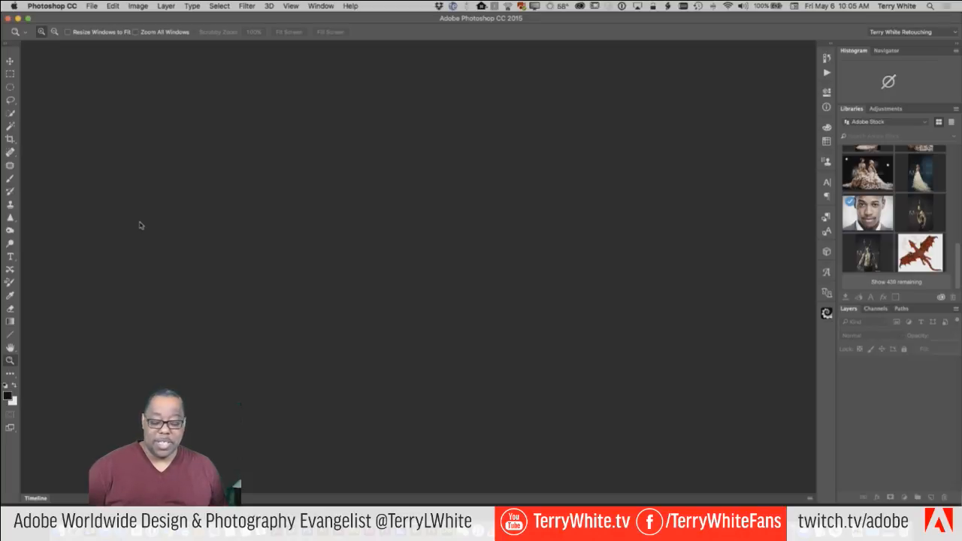
Switch to Finder, move its window clear of the presenter and open the Creative Cloud Files folder at the start of its list.
click(60, 527)
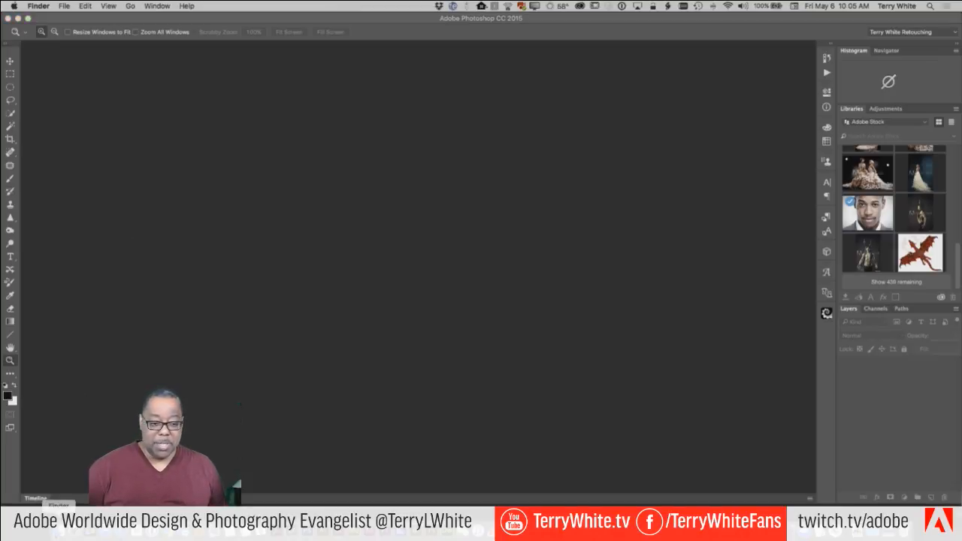
drag(97, 112, 349, 76)
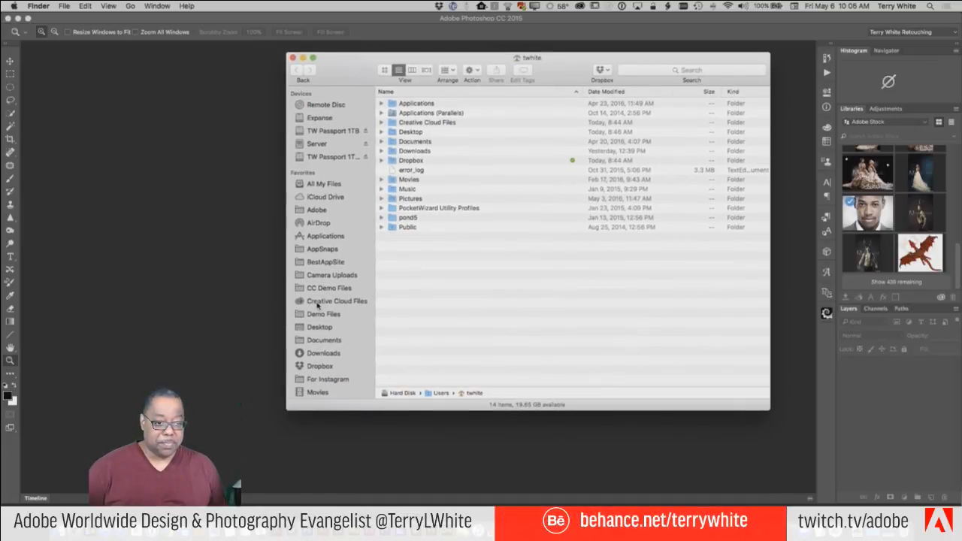
click(323, 303)
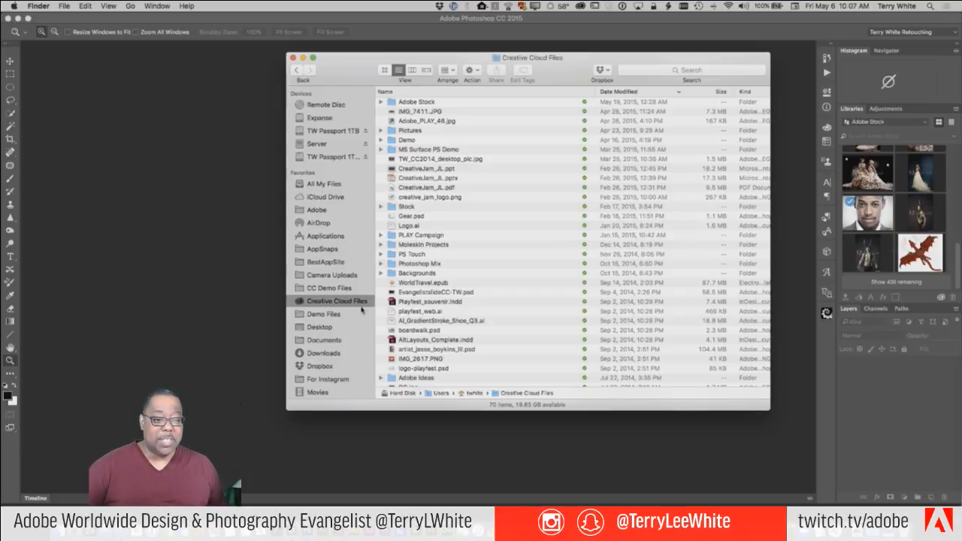
scroll(456, 307, up, 5)
scroll(456, 306, up, 10)
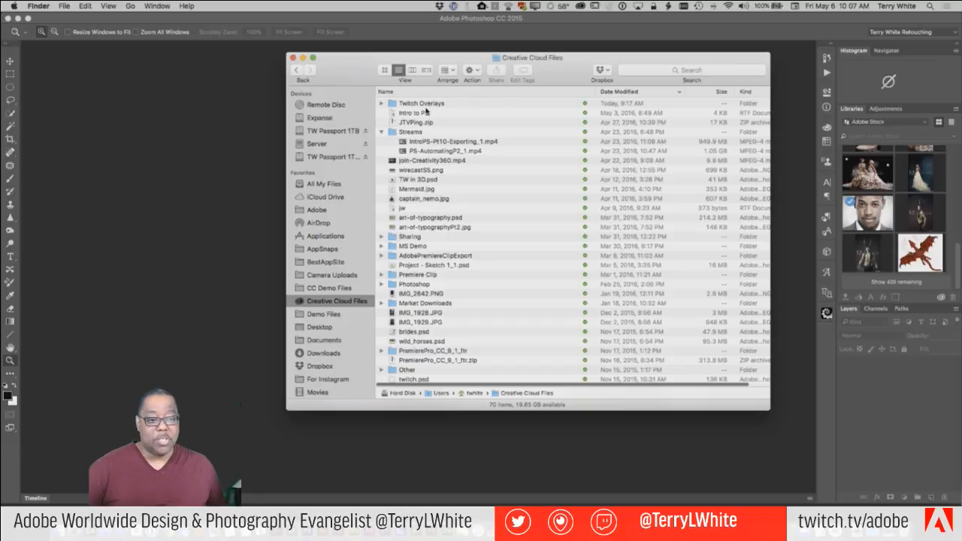
Expand the Twitch Overlays folder and its overlay template-assets subfolder to examine their contents, and collapse both again.
click(381, 109)
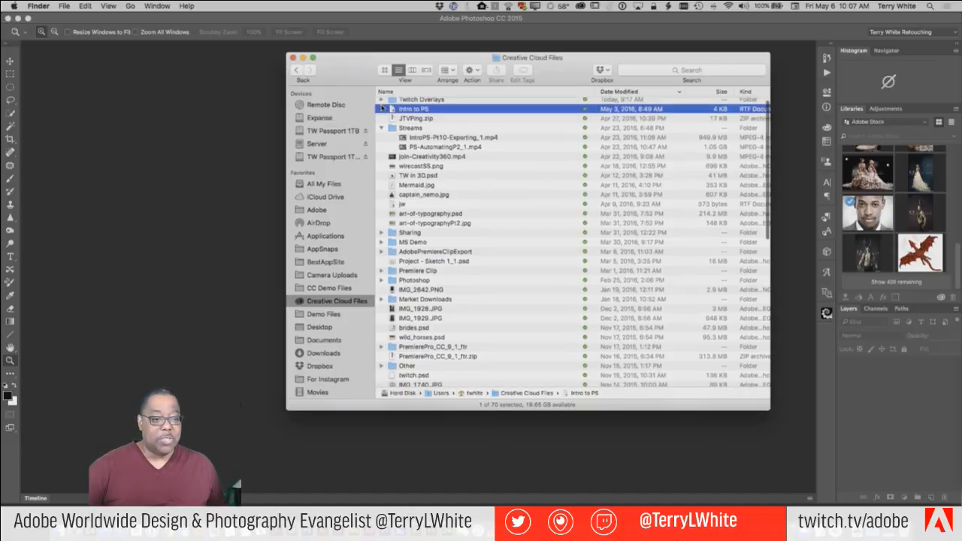
click(381, 105)
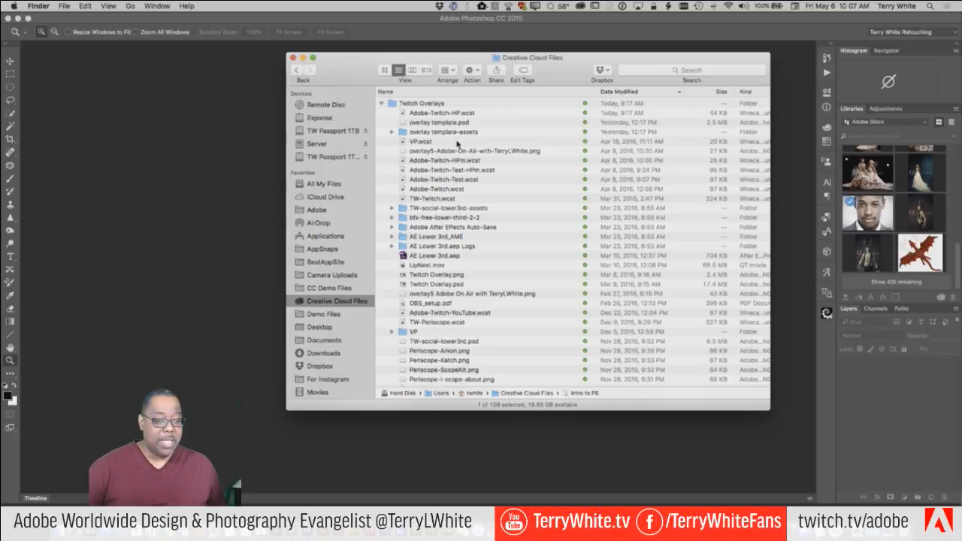
click(392, 132)
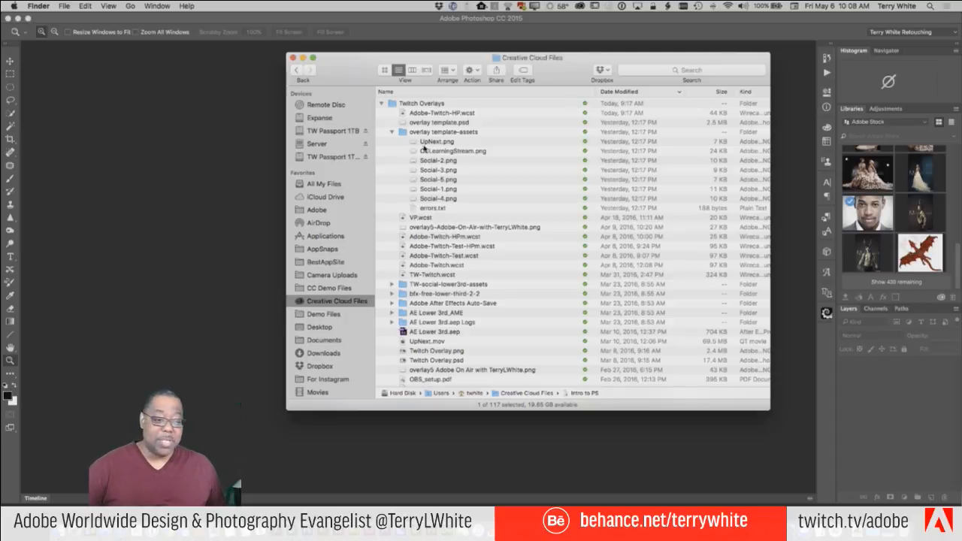
click(392, 133)
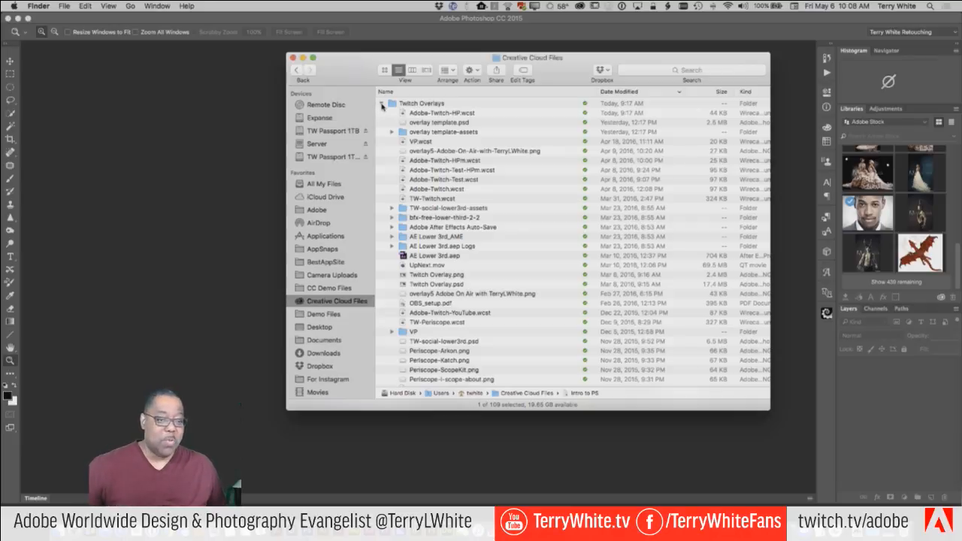
click(382, 104)
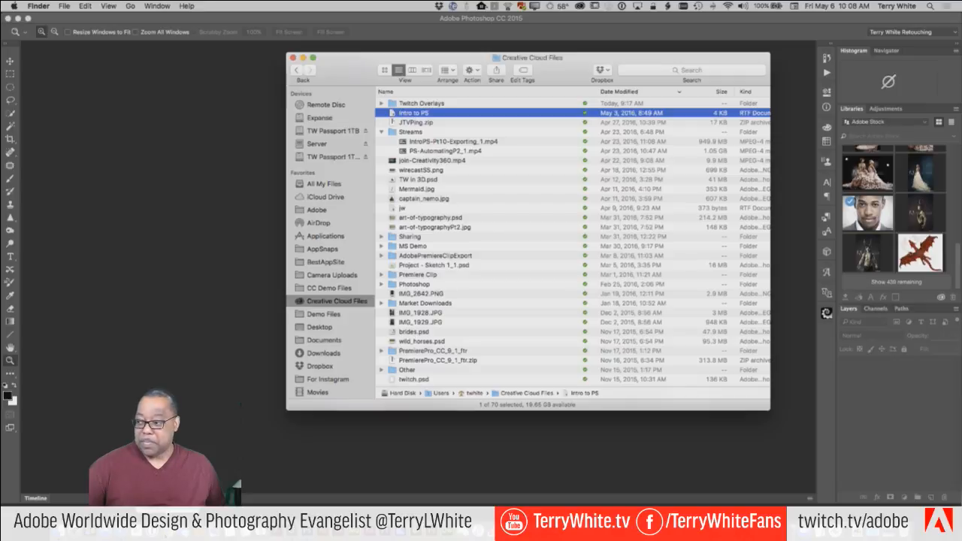
Switch to Chrome, load adobe.com/creativecloud and go to the signed-in account's Creative Cloud assets page.
key(super+Tab)
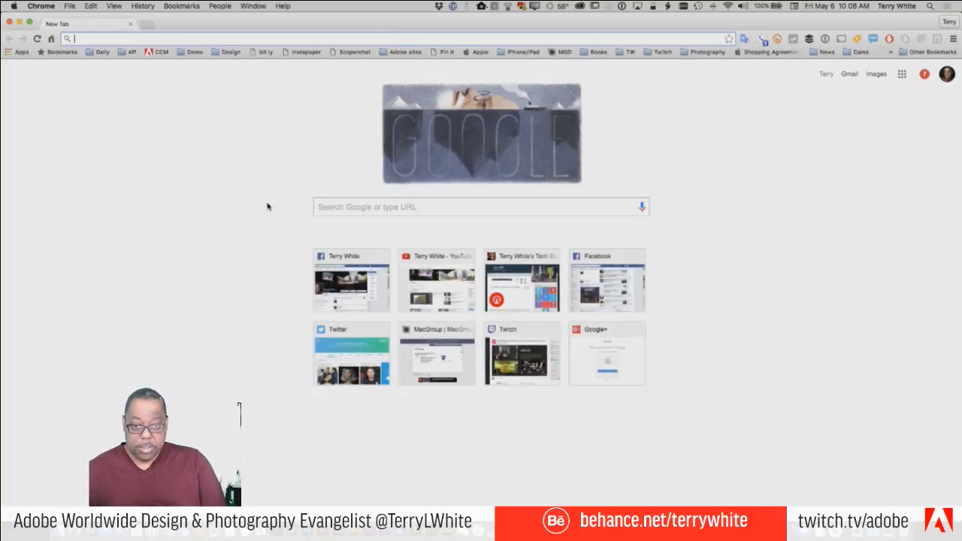
text(adobe.com/creativecloud)
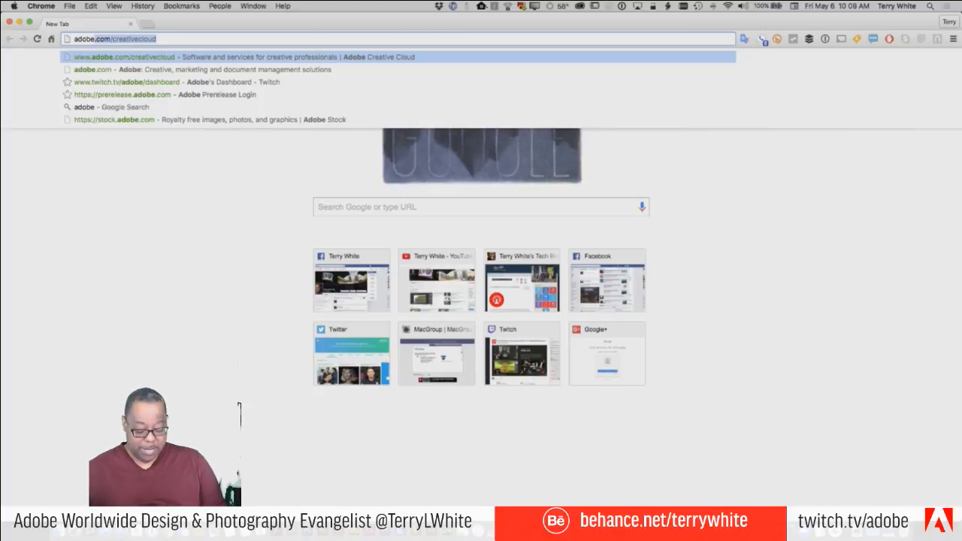
key(Return)
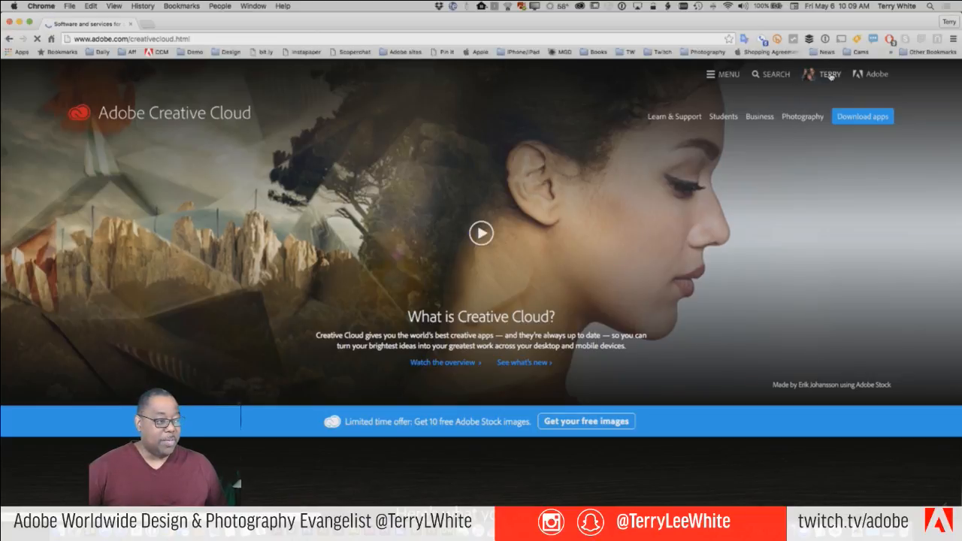
click(831, 75)
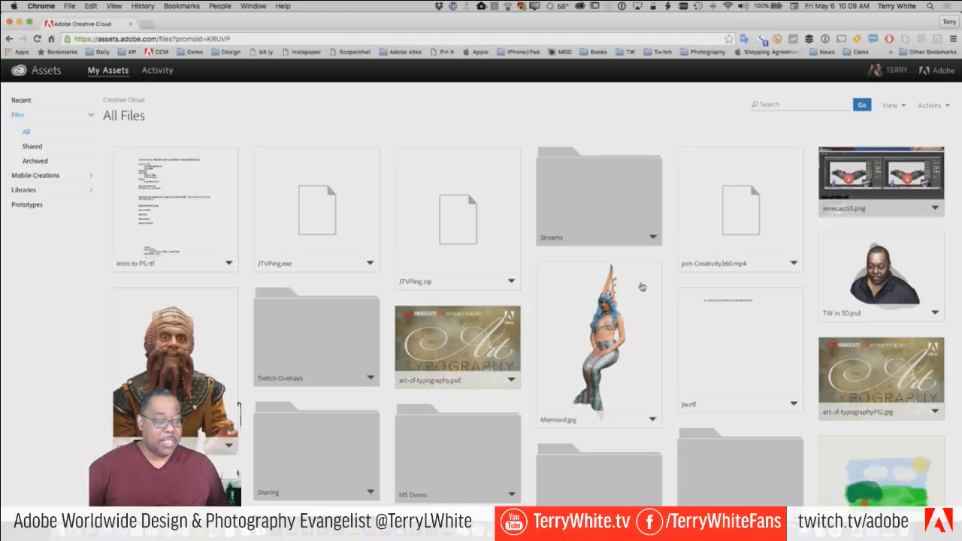
Browse the synced files and folders under All Files to compare them with the local Creative Cloud folder.
scroll(642, 288, down, 1)
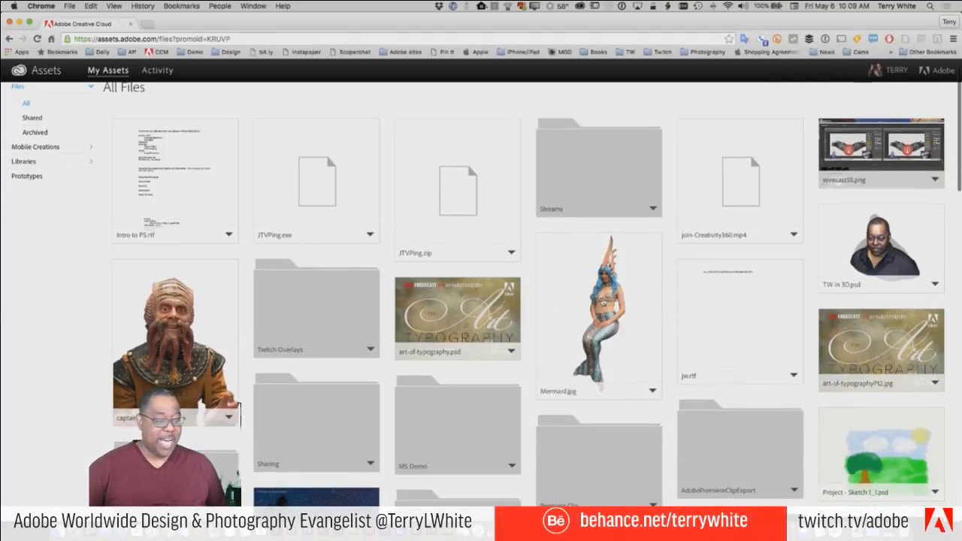
scroll(478, 362, down, 4)
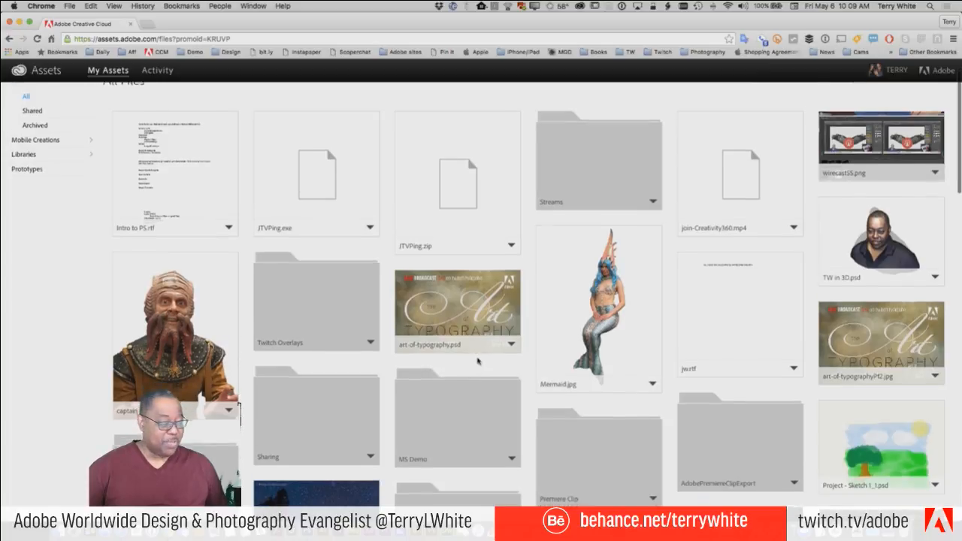
scroll(478, 363, down, 8)
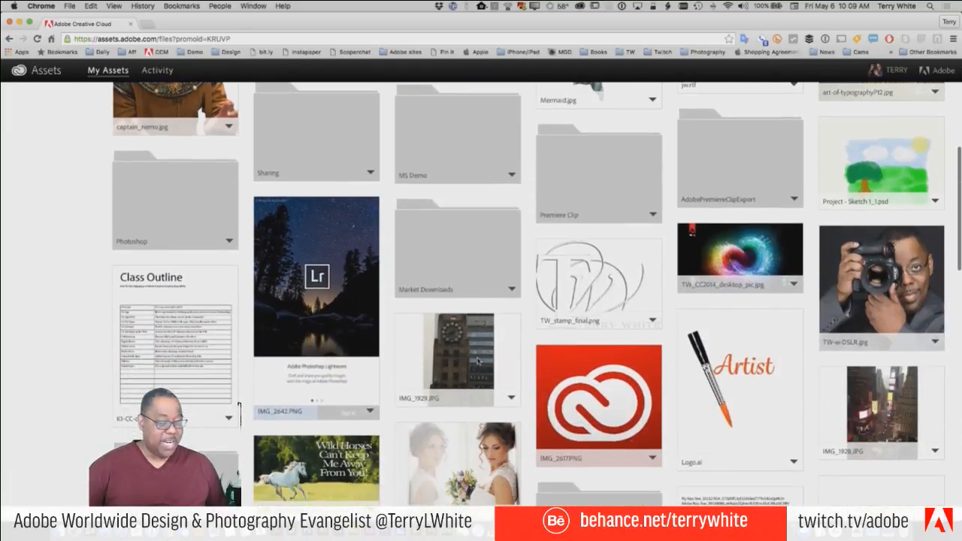
scroll(478, 362, up, 6)
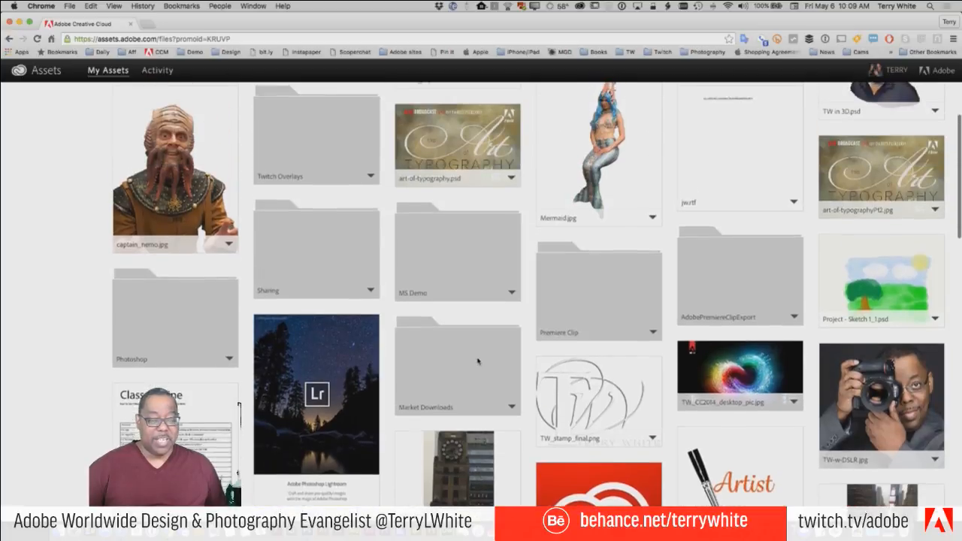
scroll(478, 363, up, 3)
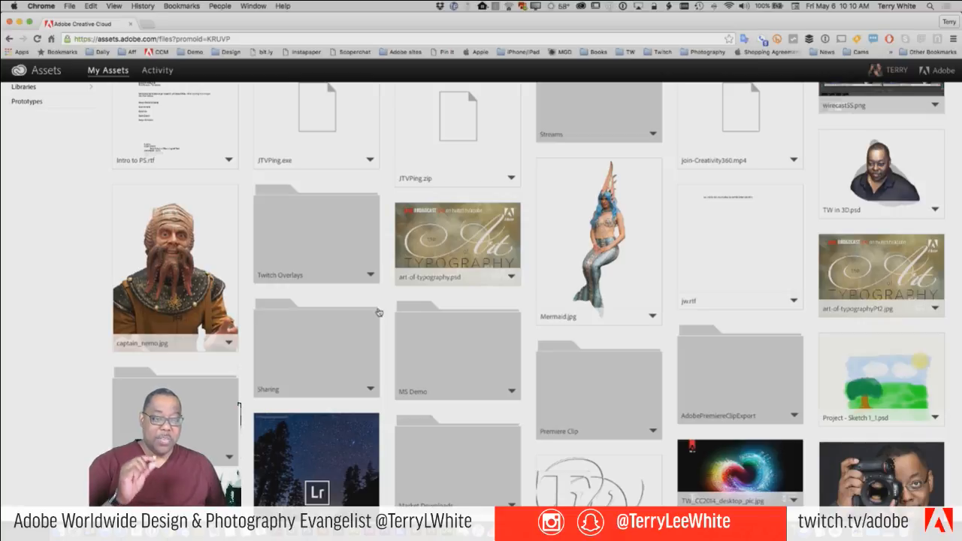
scroll(494, 344, down, 5)
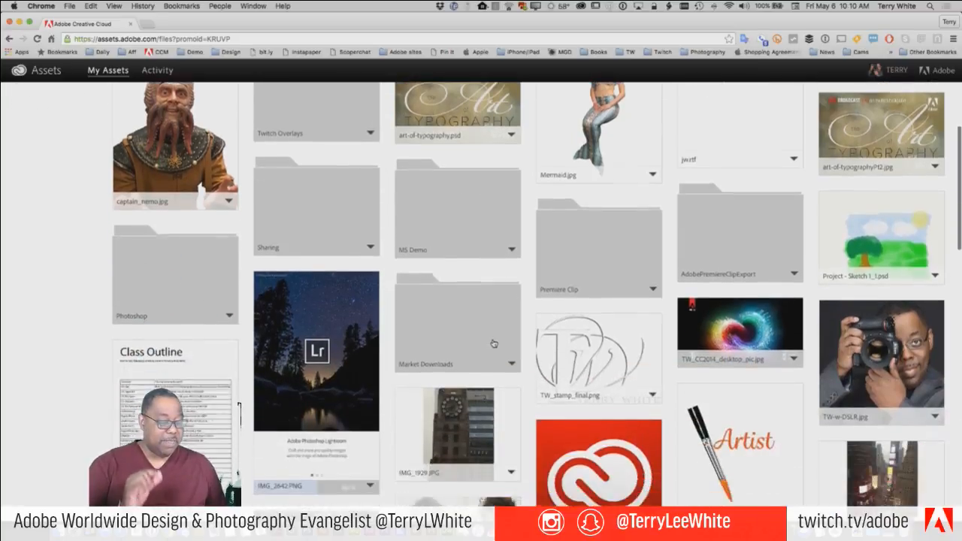
scroll(494, 343, down, 1)
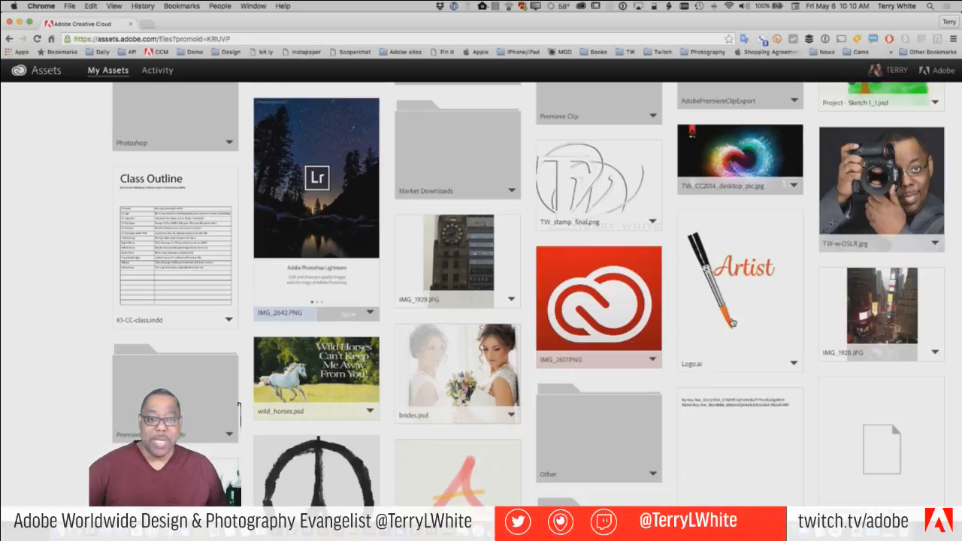
Open Logo.ai in the web assets, examine its preview, details and colour swatches, and view its activity.
click(732, 322)
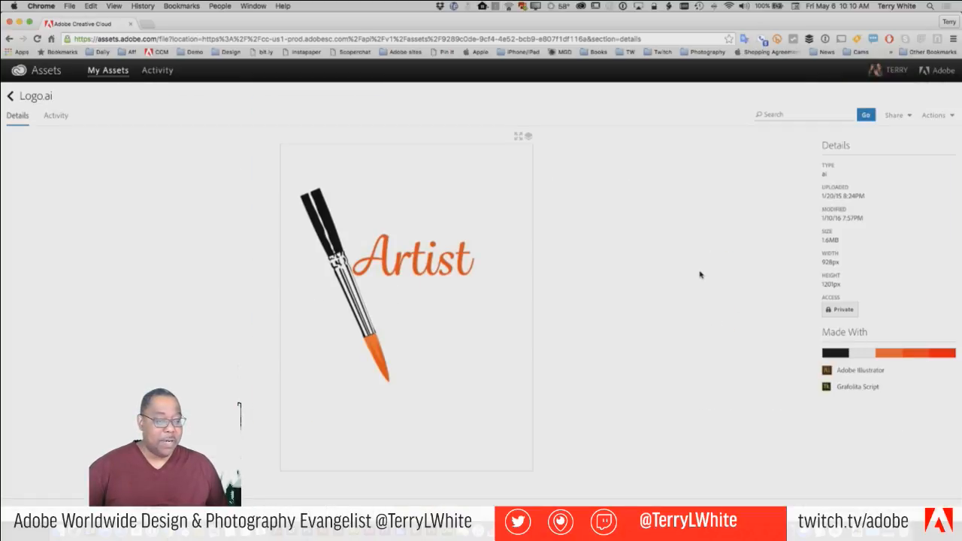
mouse_move(463, 290)
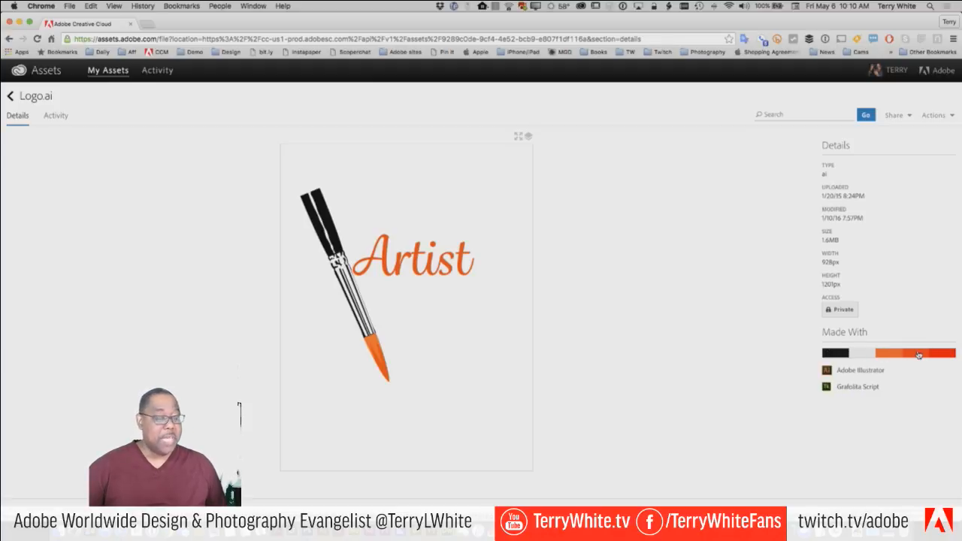
mouse_move(916, 355)
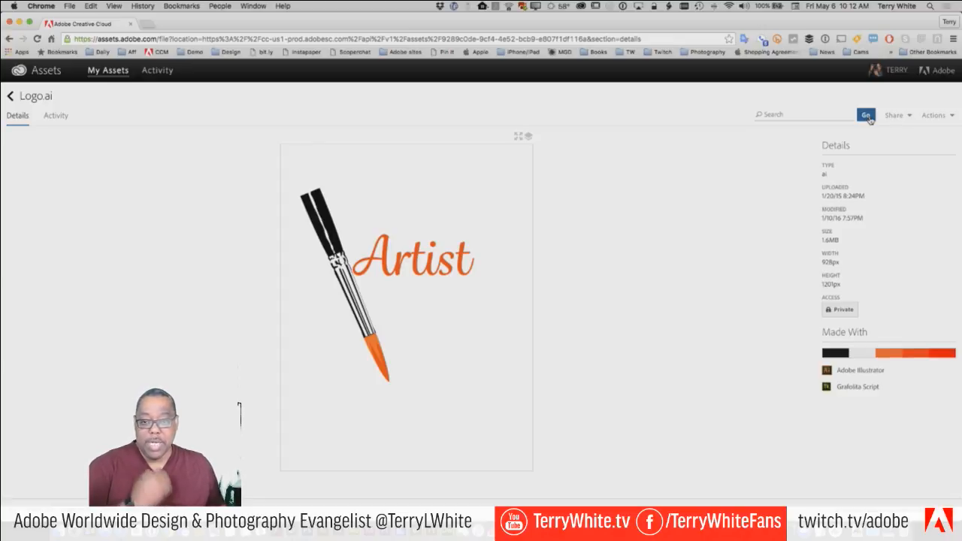
click(56, 117)
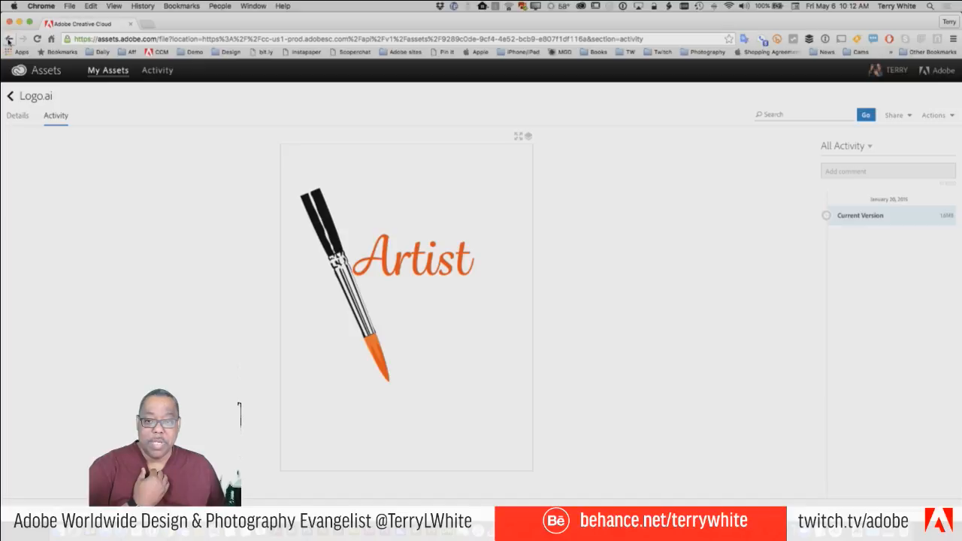
Return from Logo.ai to All Files and look through the whole list of files and folders to its end and back.
click(8, 40)
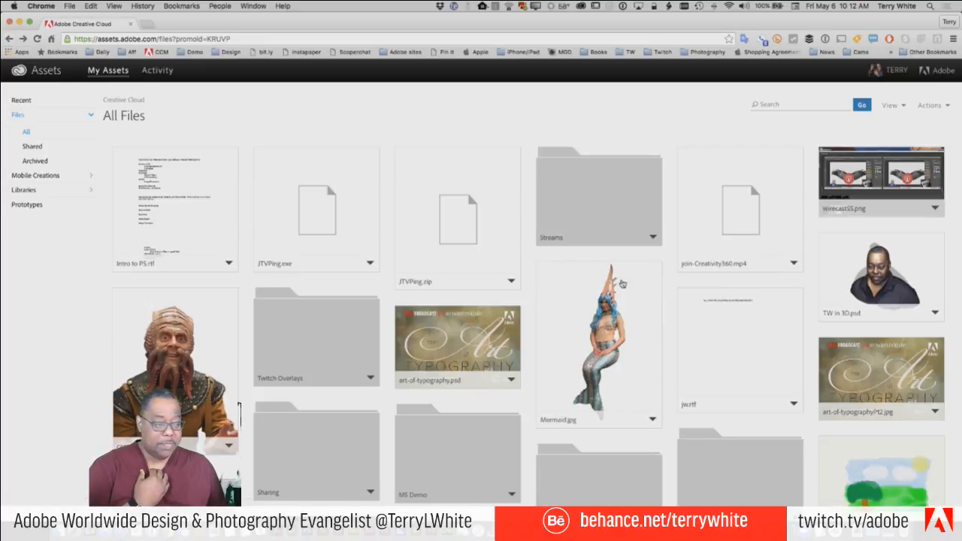
scroll(658, 282, down, 3)
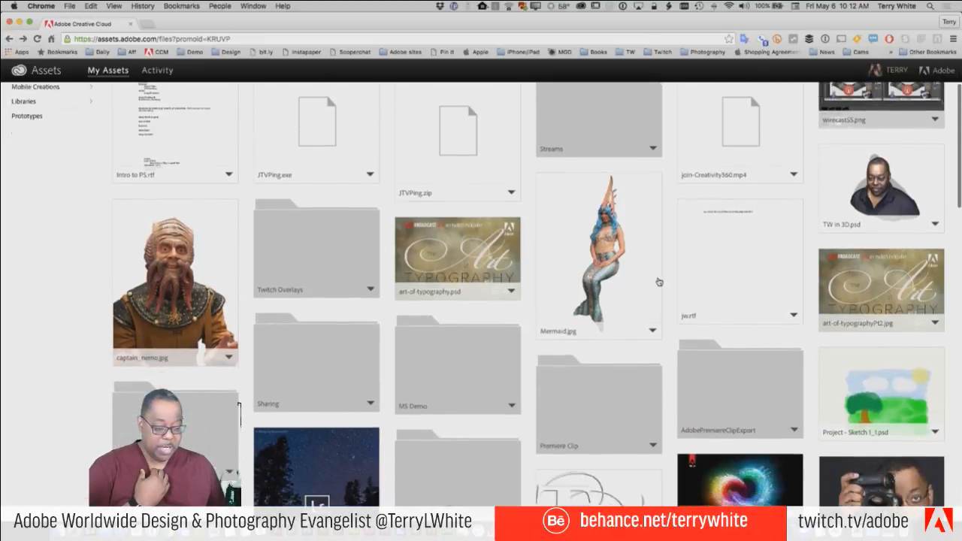
scroll(659, 282, down, 5)
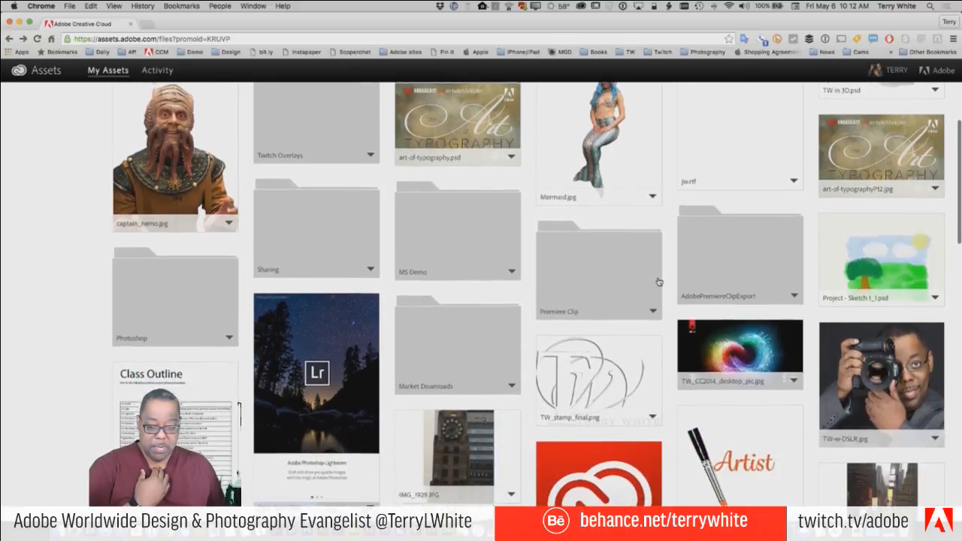
scroll(659, 282, down, 12)
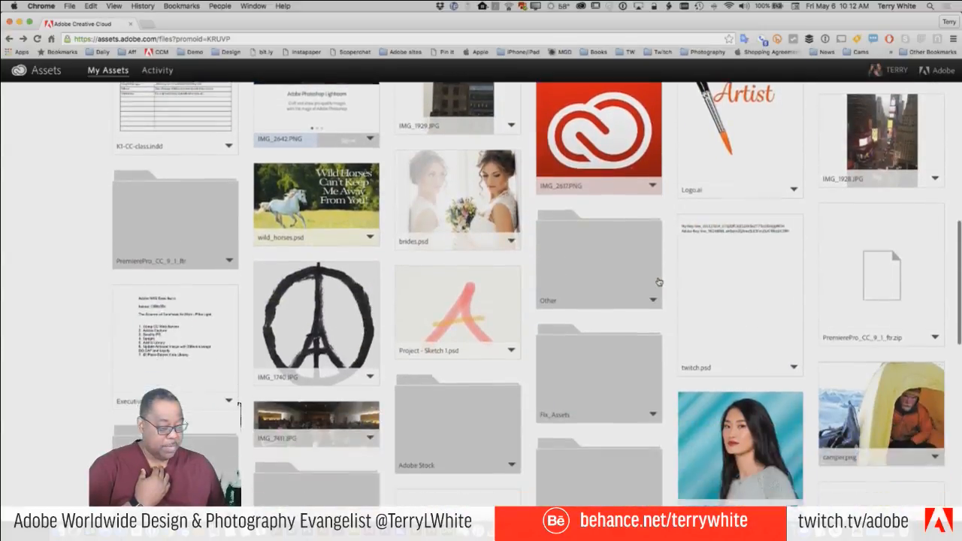
scroll(658, 282, down, 7)
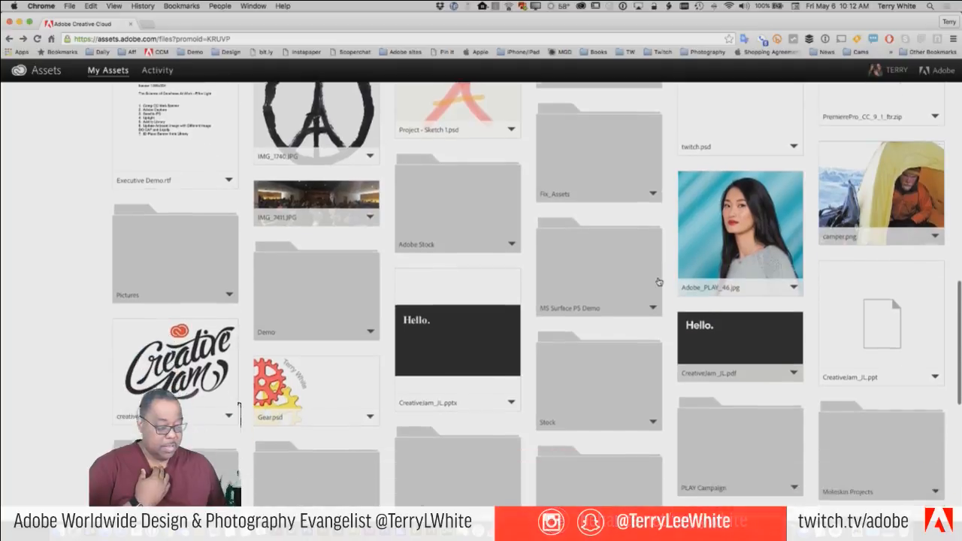
scroll(658, 282, down, 7)
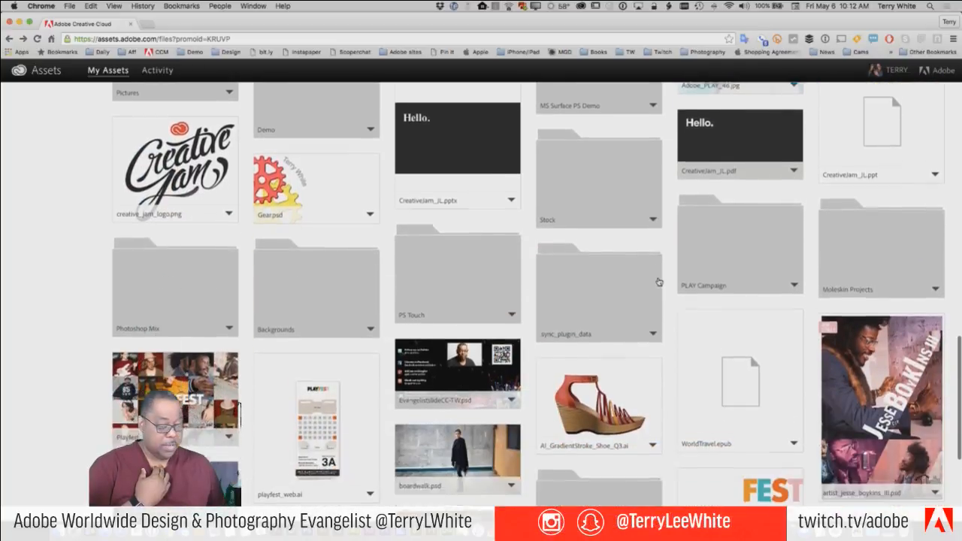
scroll(659, 282, down, 7)
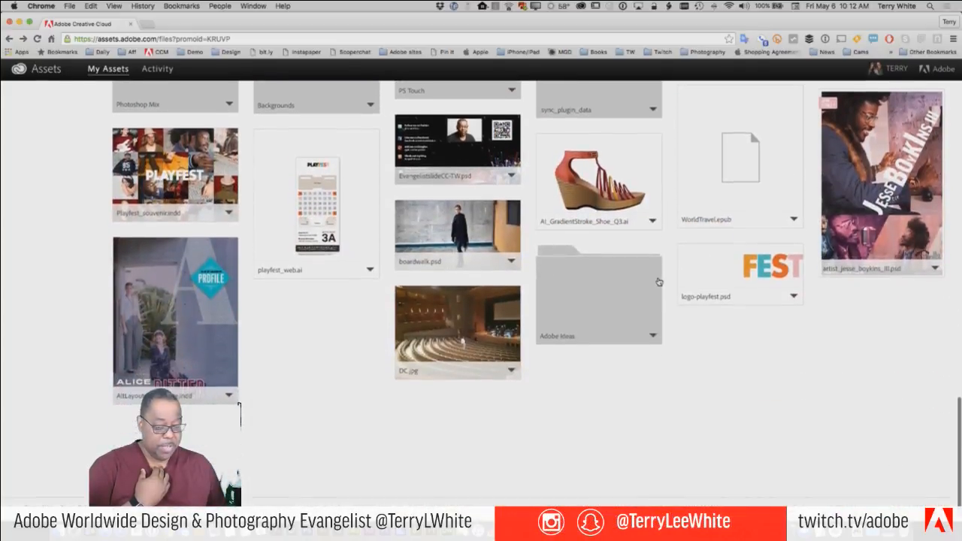
scroll(659, 282, up, 15)
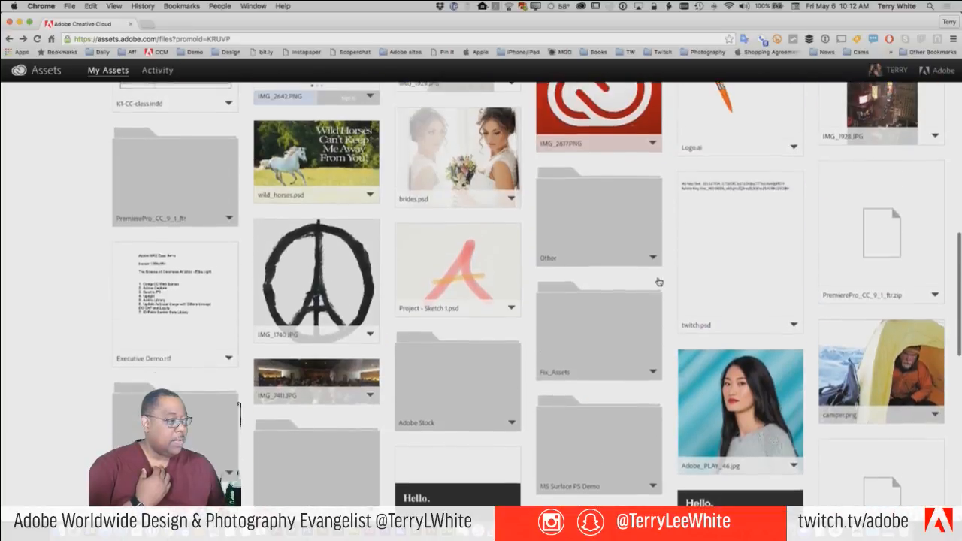
scroll(658, 282, up, 15)
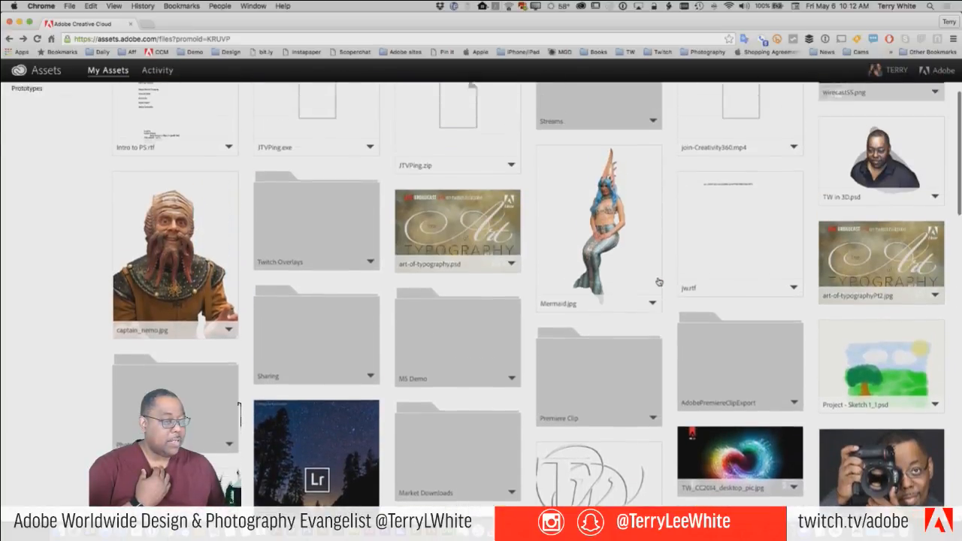
scroll(659, 282, up, 5)
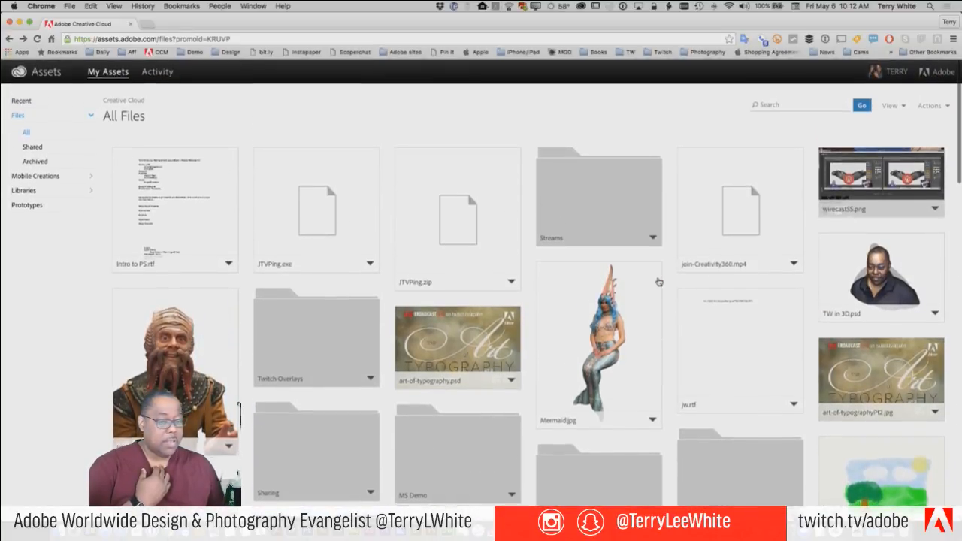
scroll(658, 282, down, 5)
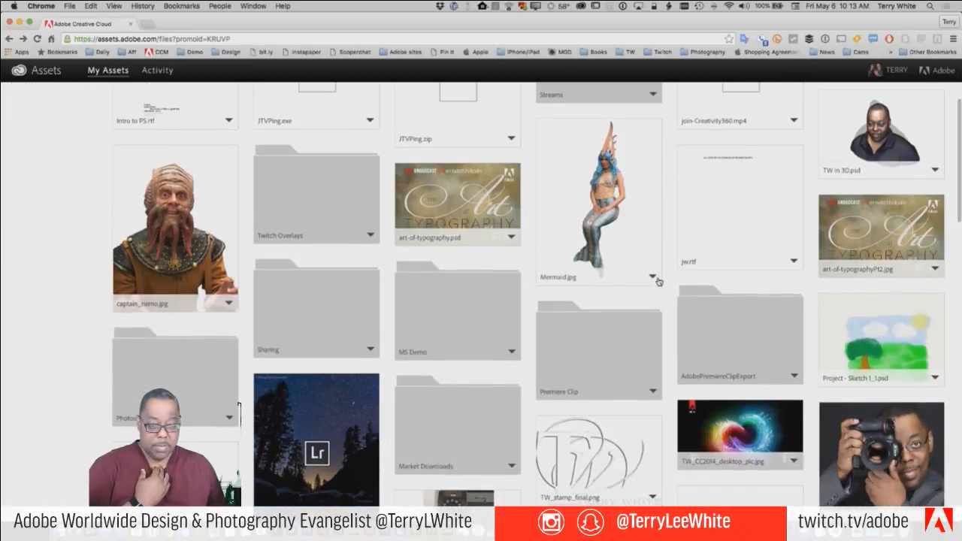
Open overlay template.psd from the Twitch Overlays folder and view its file details.
click(329, 229)
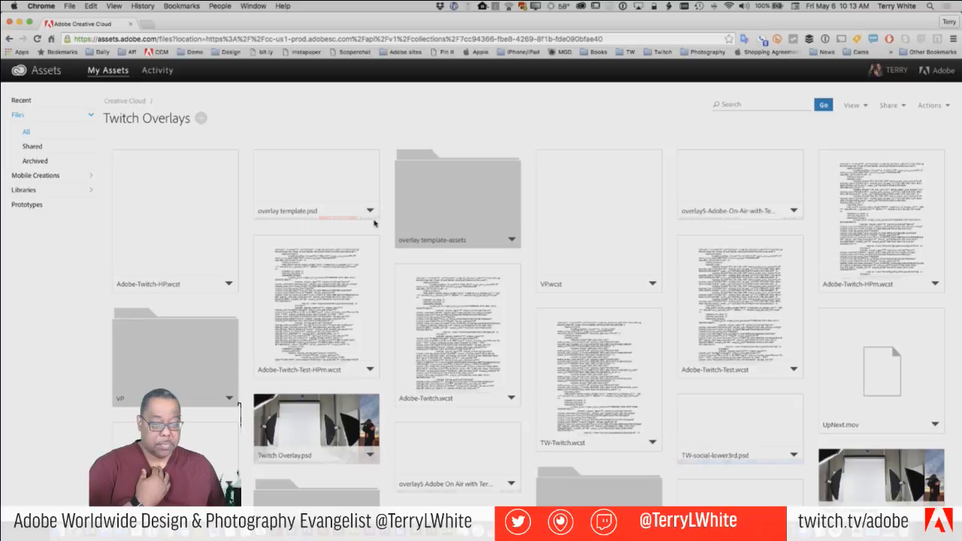
click(322, 197)
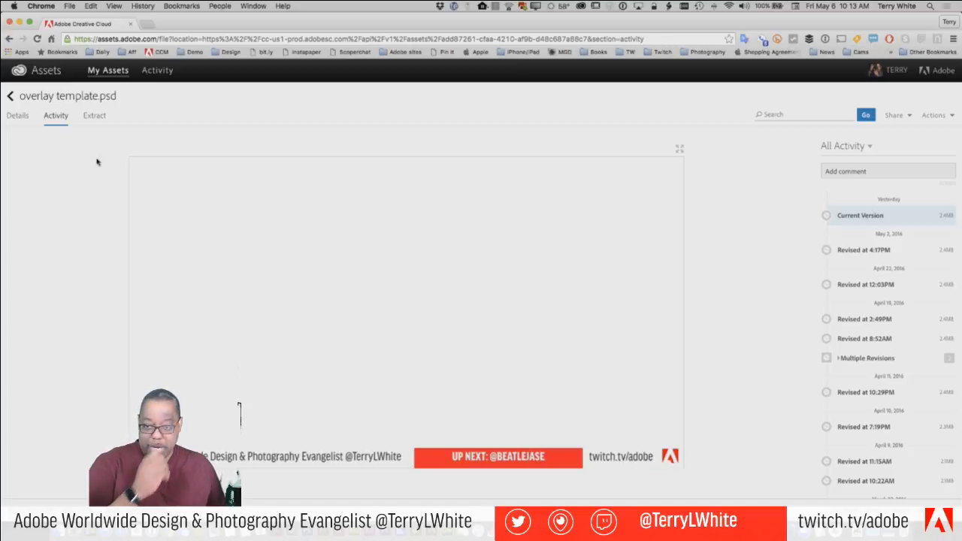
click(15, 119)
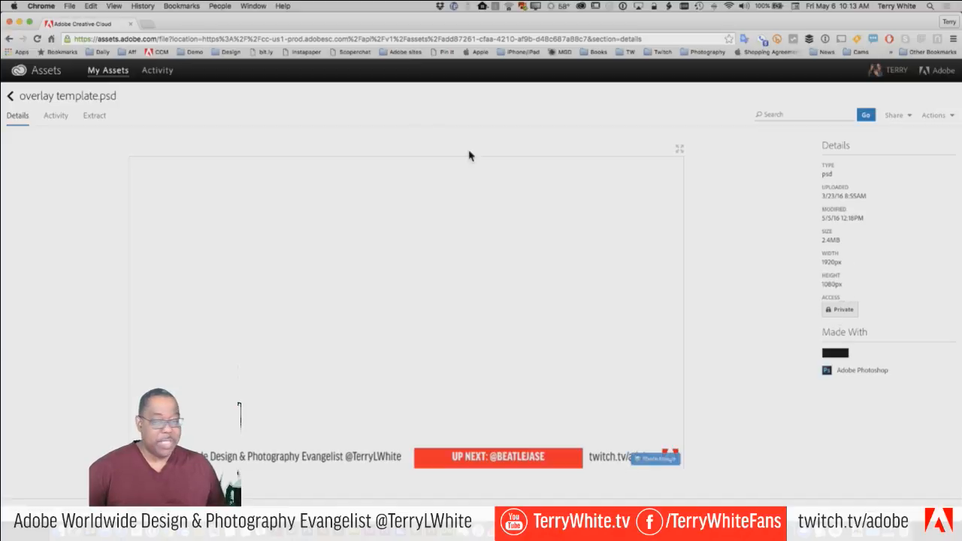
Review the whole revision history in the activity of overlay template.psd and return to the Twitch Overlays folder.
click(56, 117)
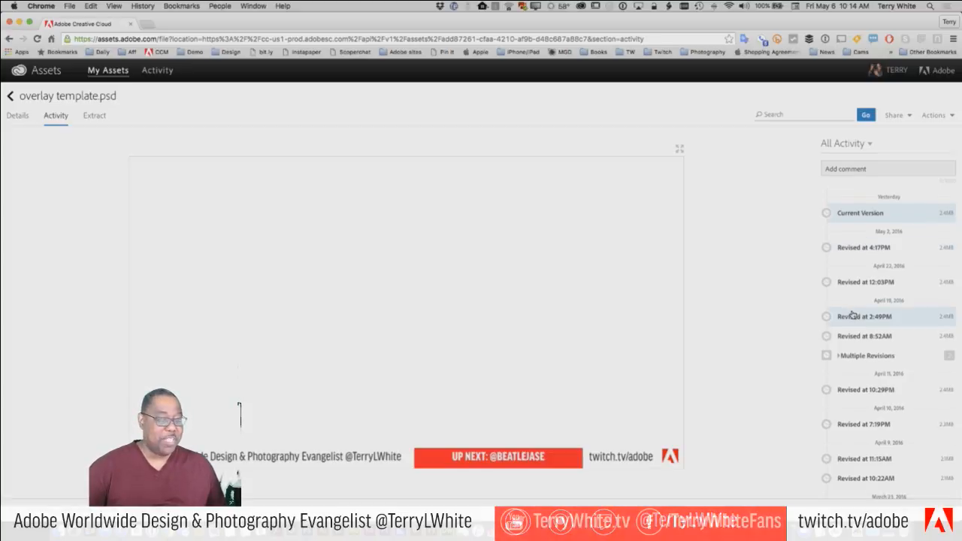
scroll(852, 314, down, 2)
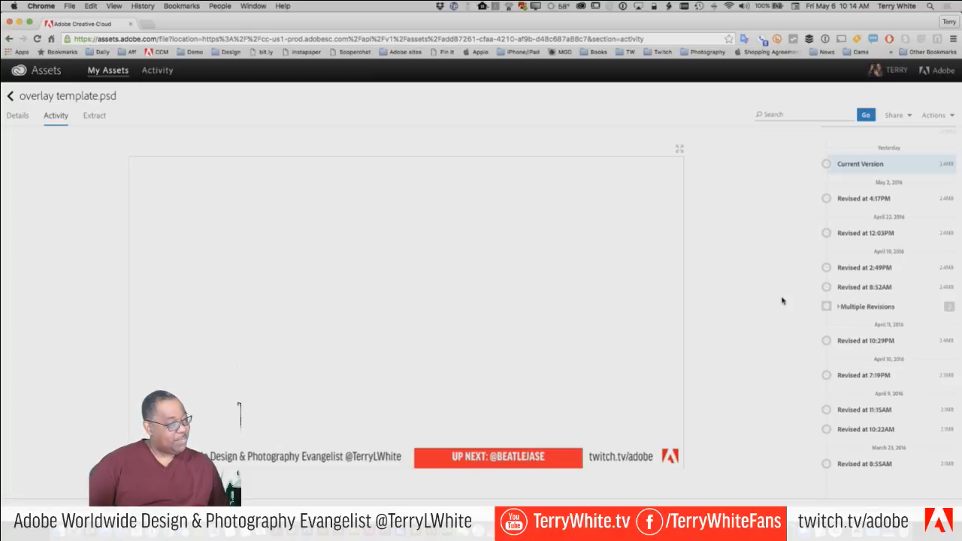
scroll(888, 304, up, 2)
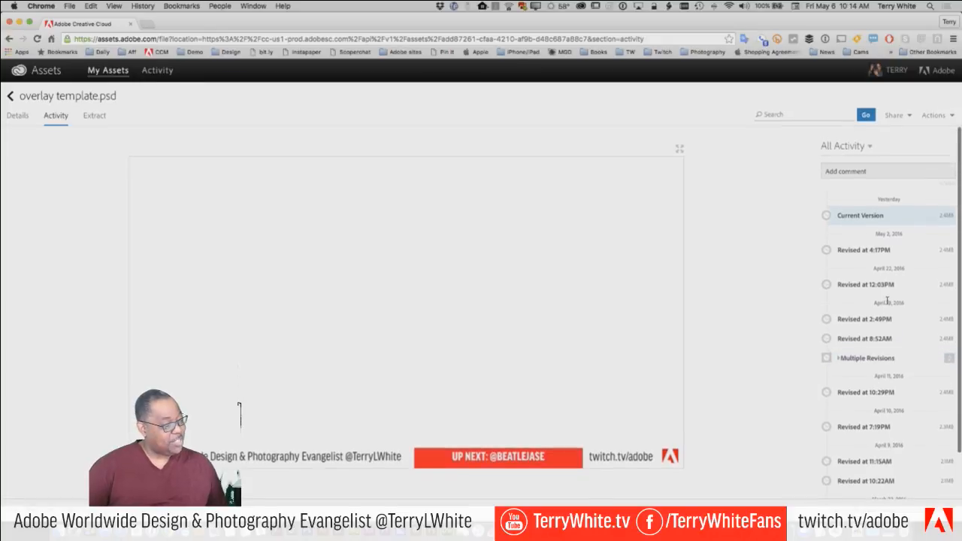
scroll(838, 316, down, 2)
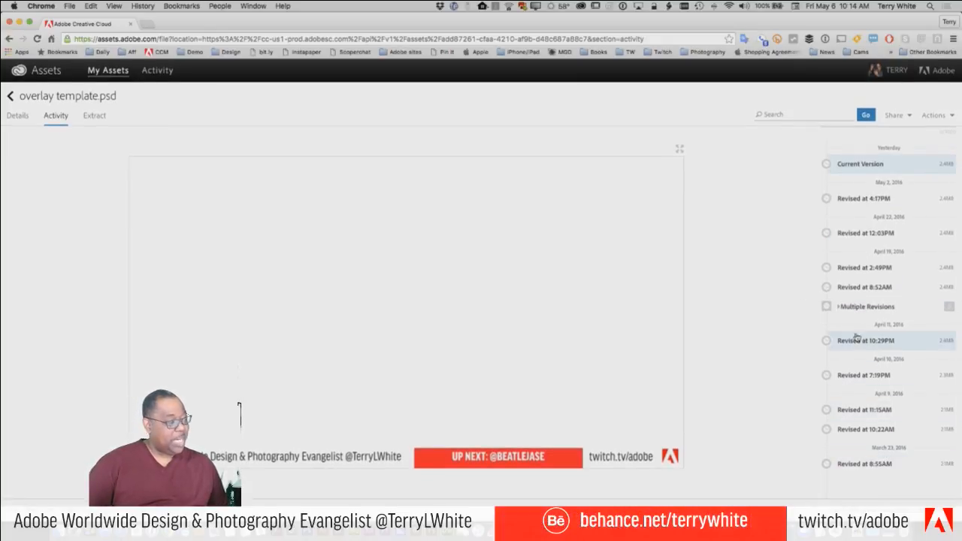
scroll(856, 337, up, 2)
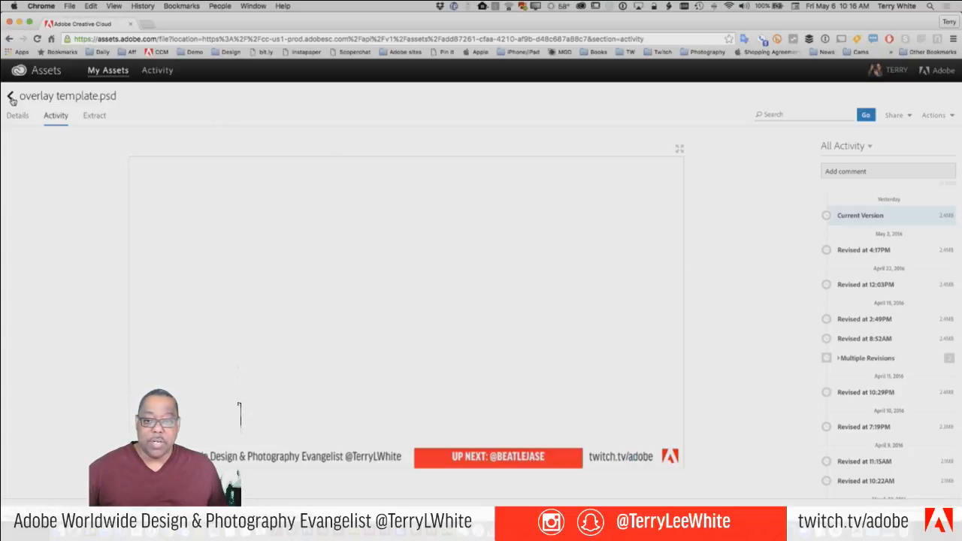
click(12, 98)
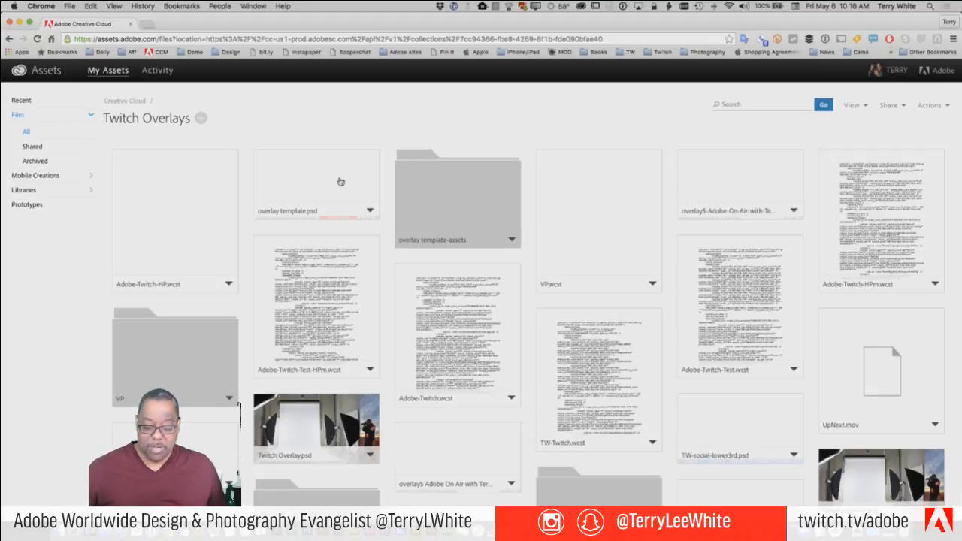
Switch to the local Creative Cloud Files folder in Finder, reposition its window and collapse the Streams folder.
key(super+Tab)
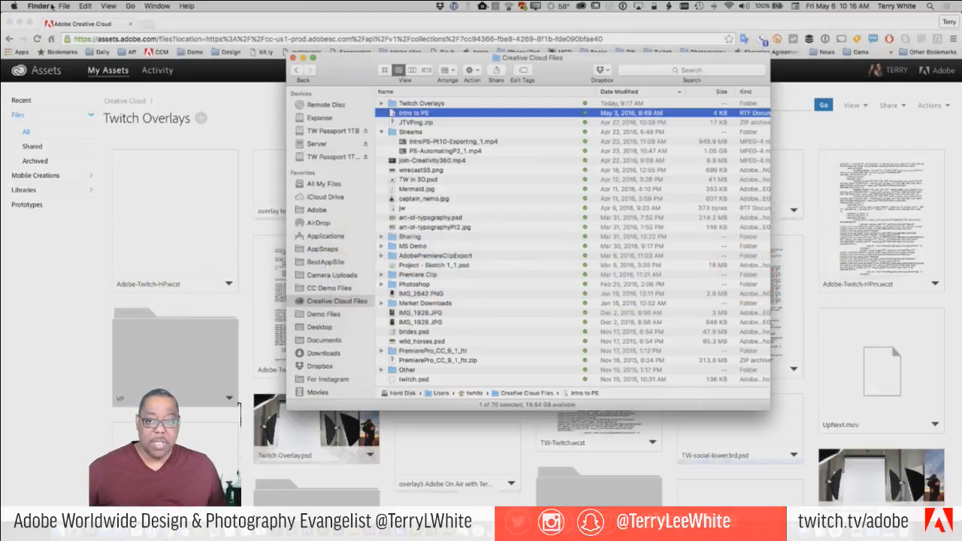
click(50, 6)
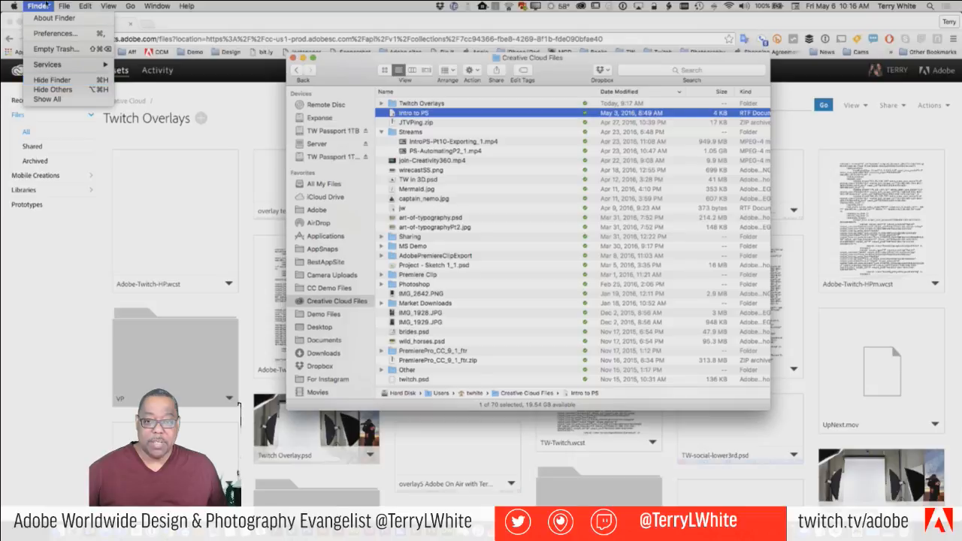
click(159, 27)
click(203, 27)
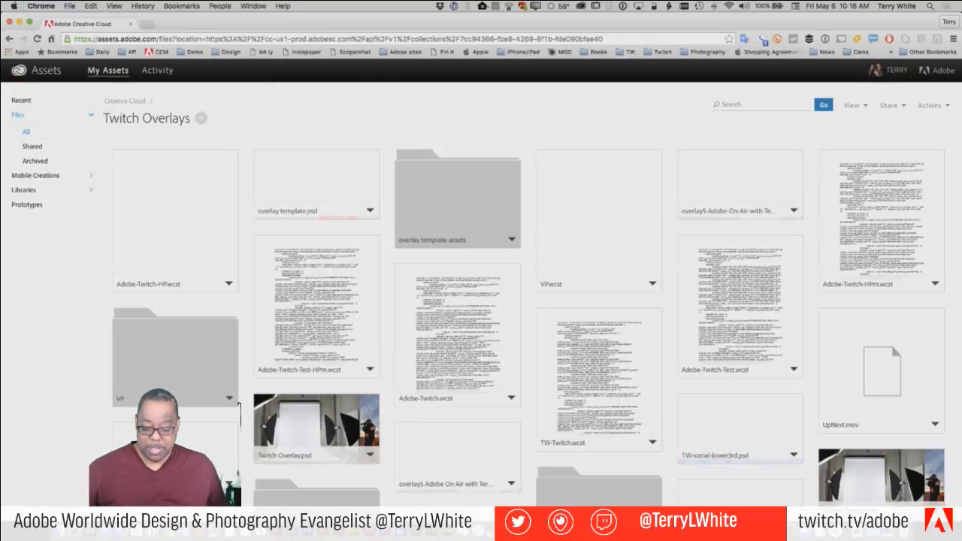
click(61, 533)
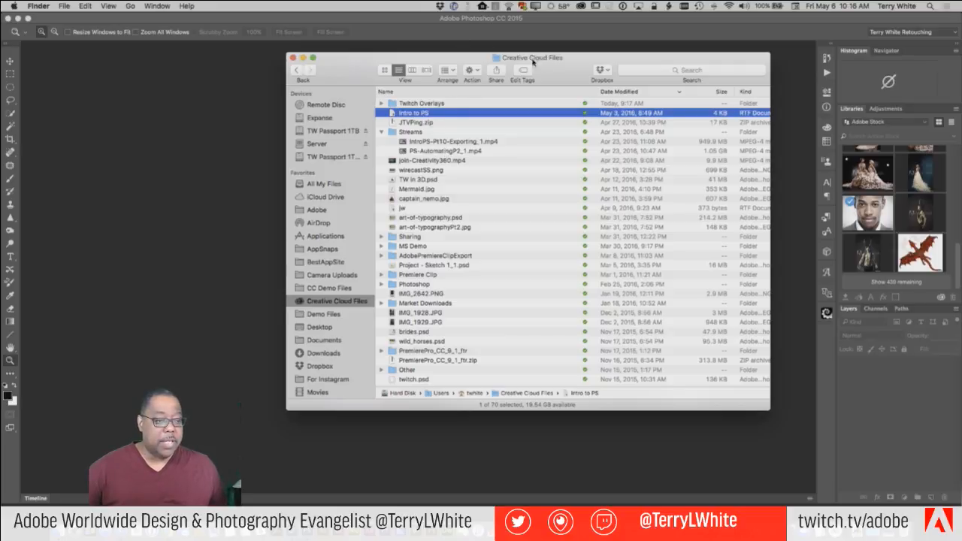
drag(574, 69, 466, 91)
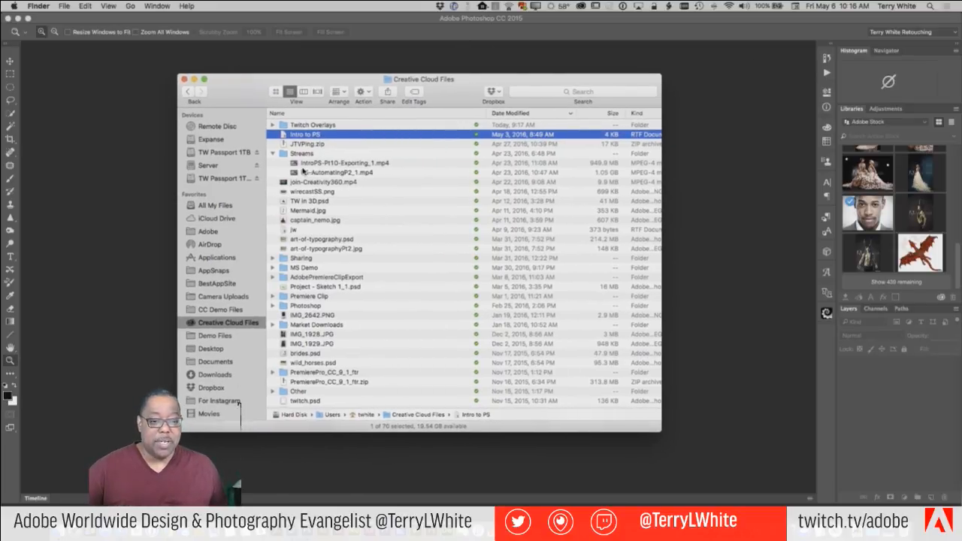
click(274, 153)
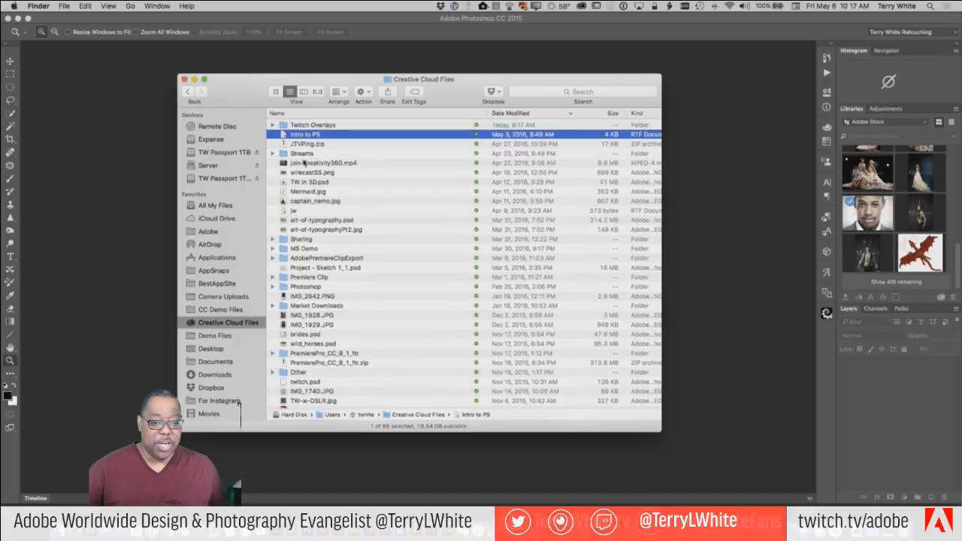
Open the collaborator invitation for the local Twitch Overlays folder and examine its email address and custom message fields.
click(282, 126)
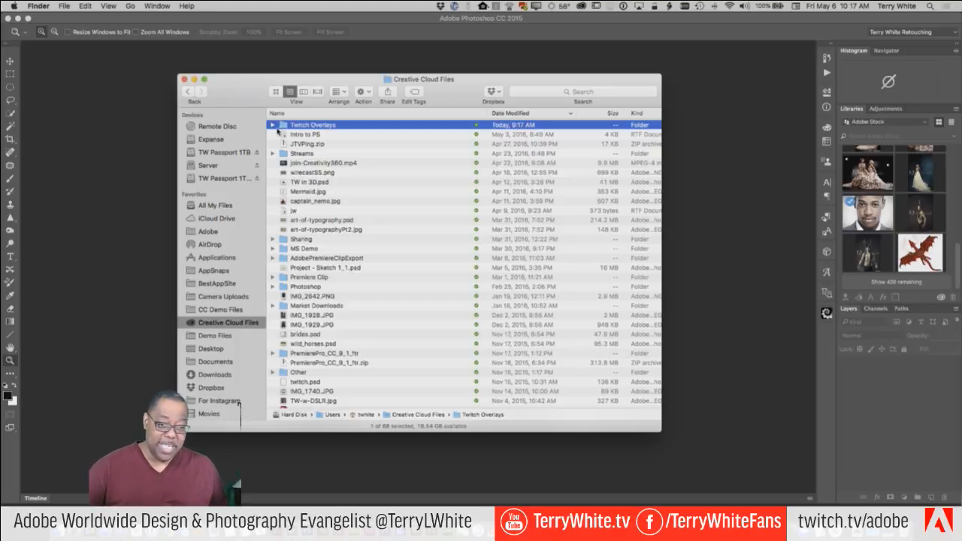
right_click(283, 129)
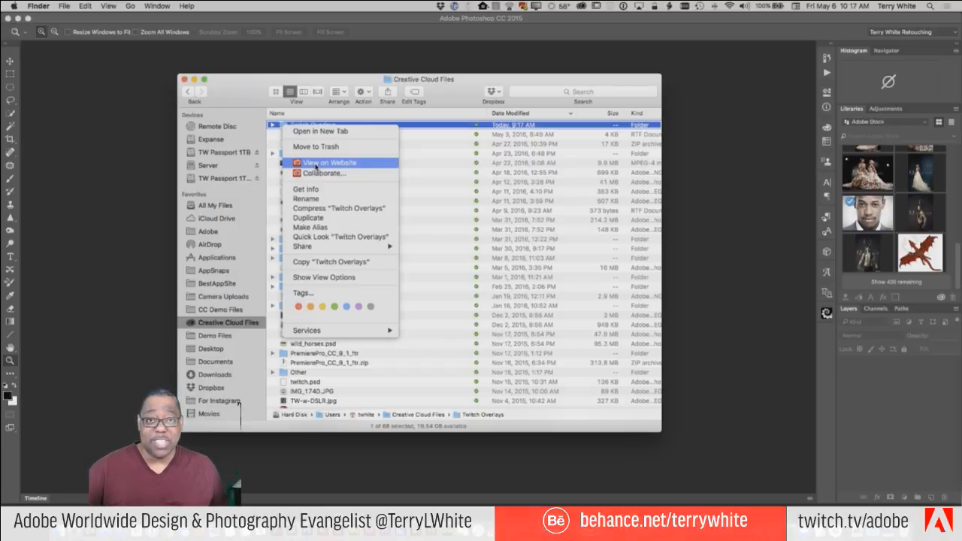
click(316, 177)
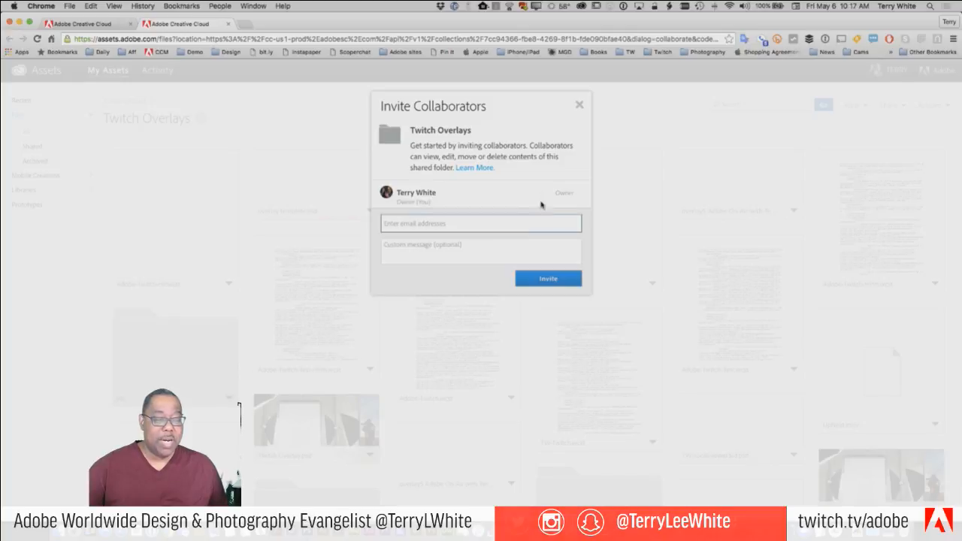
click(447, 243)
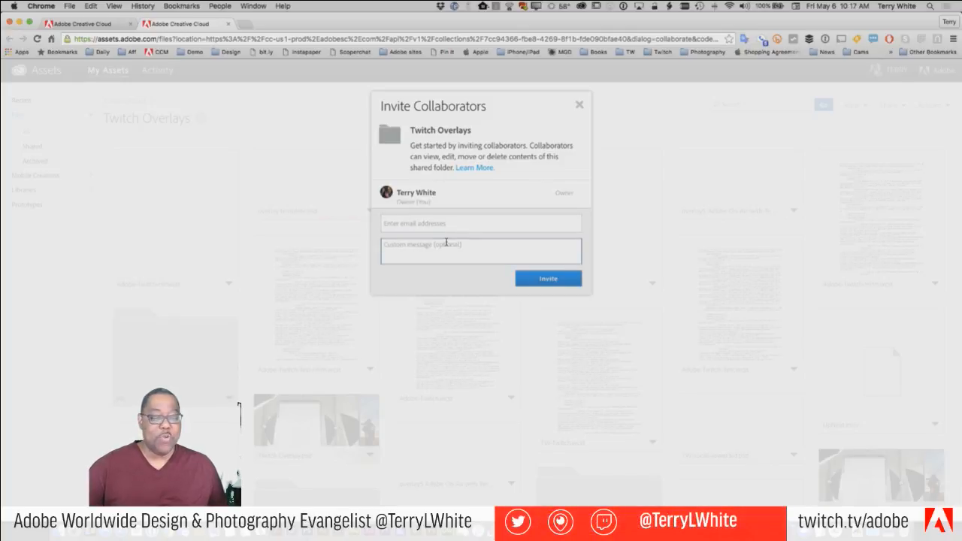
click(386, 224)
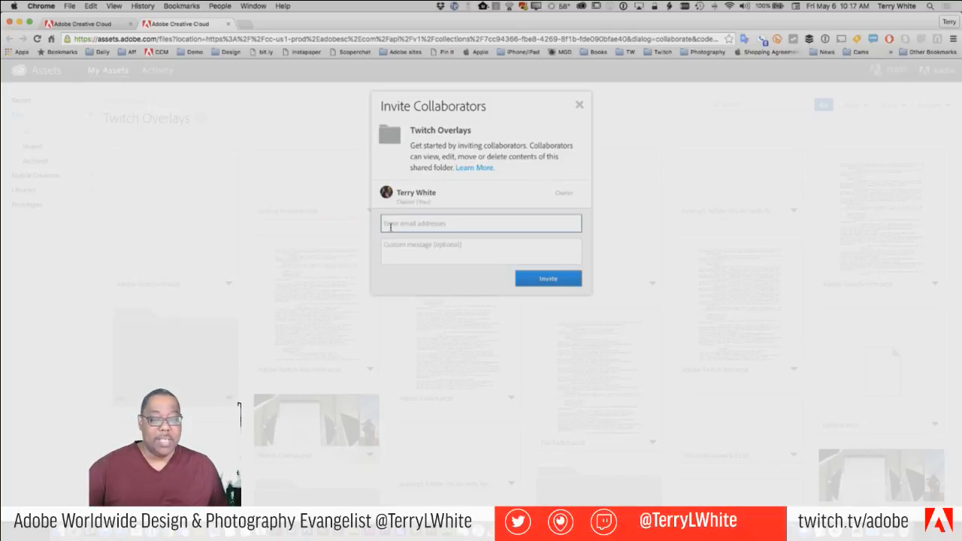
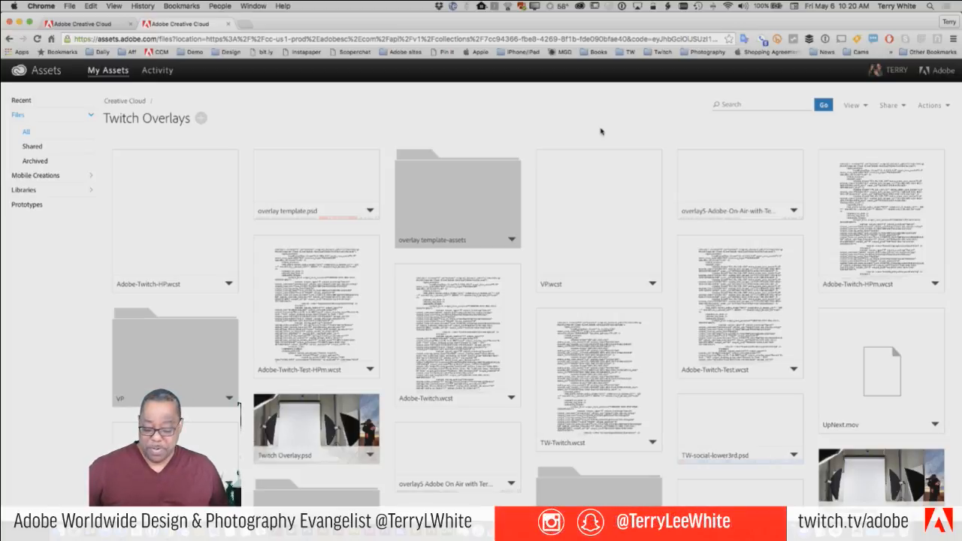
Switch to Photoshop, undock the Libraries panel into the workspace and make it slightly smaller.
key(super+Tab)
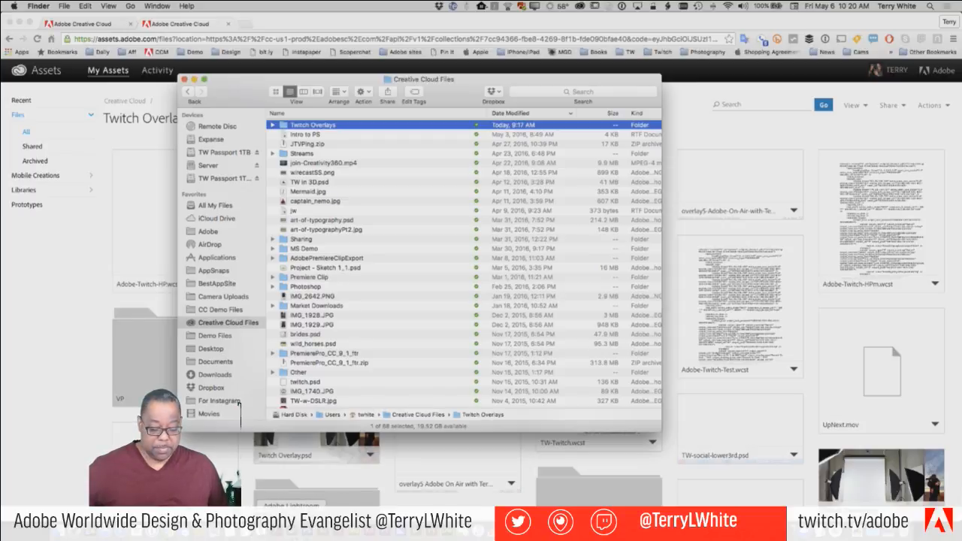
key(super+Tab)
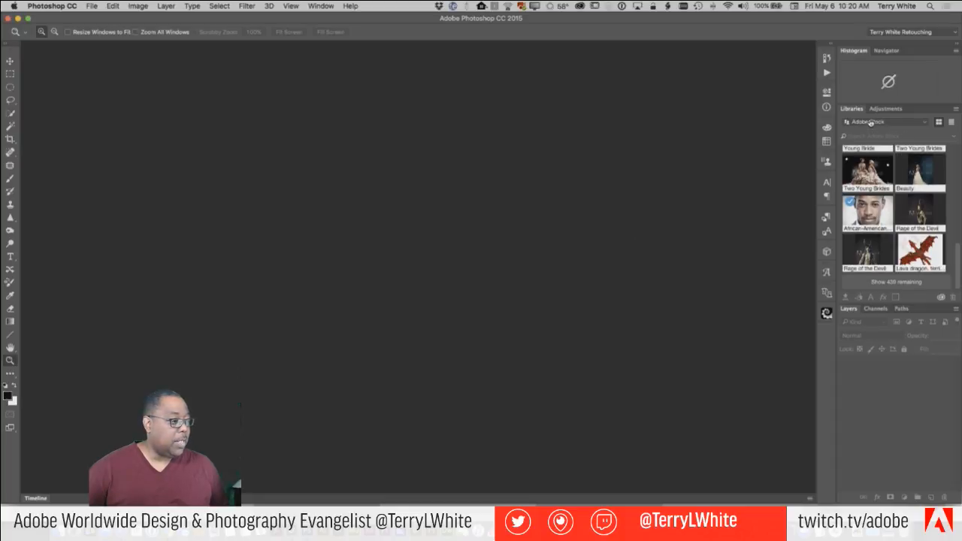
drag(853, 113, 489, 98)
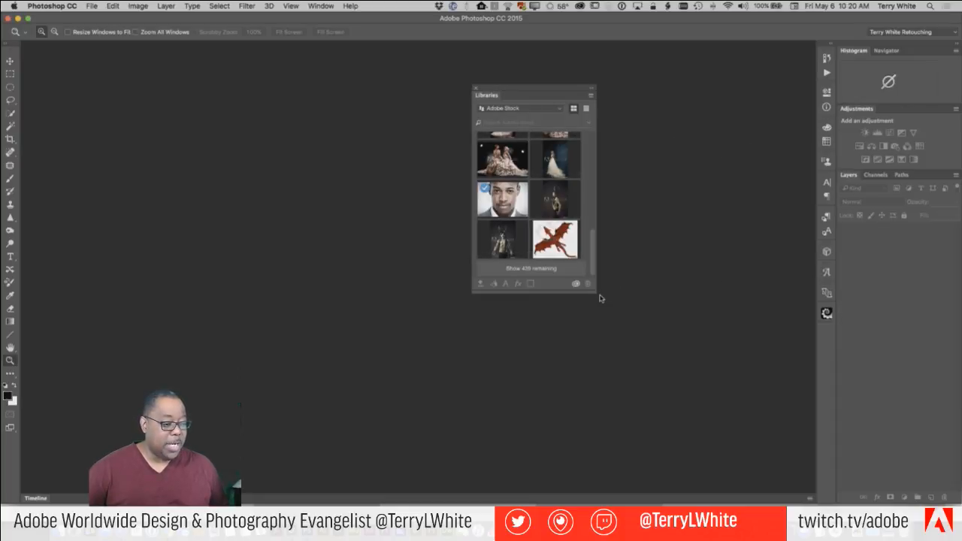
drag(600, 298, 582, 287)
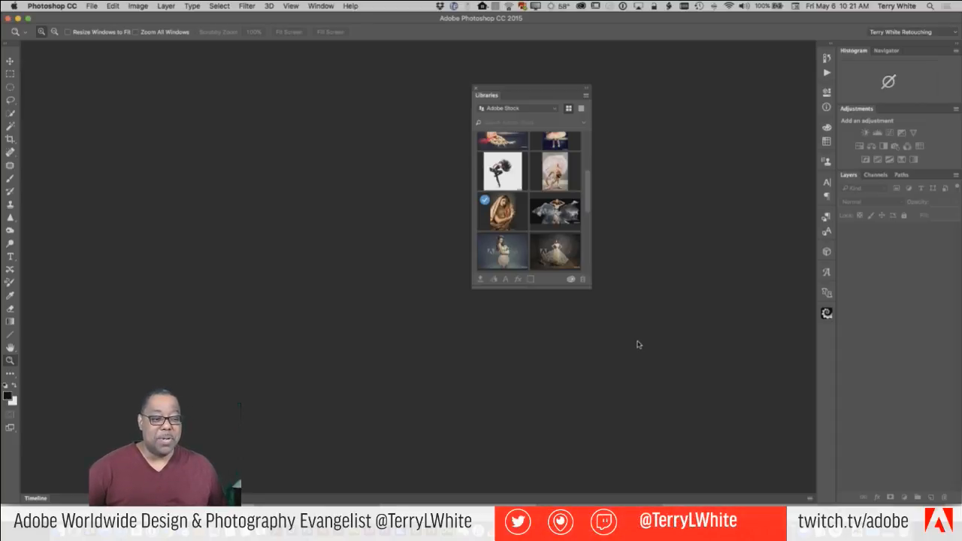
Move the floating Libraries panel aside and open the unlicensed image "the dancer" from the Adobe Stock library.
scroll(568, 234, up, 5)
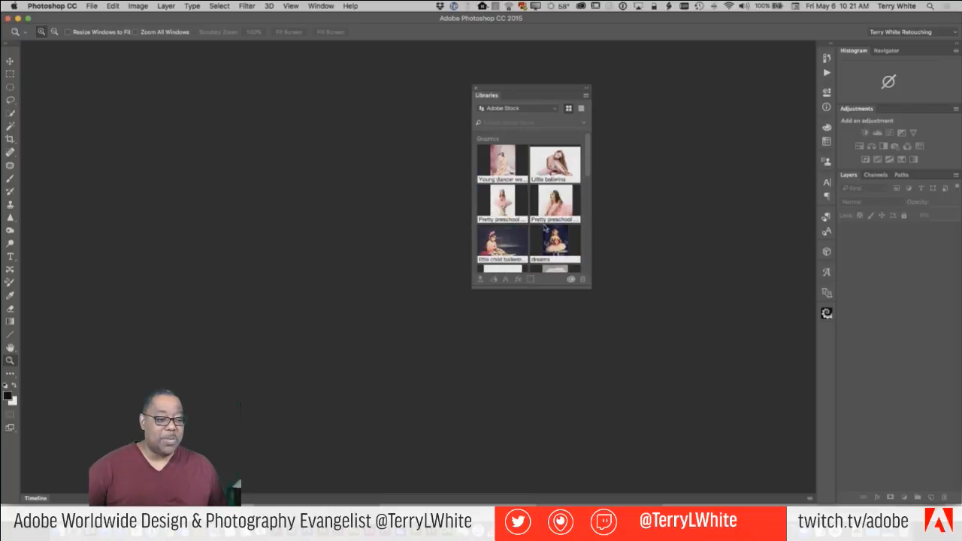
scroll(568, 234, down, 3)
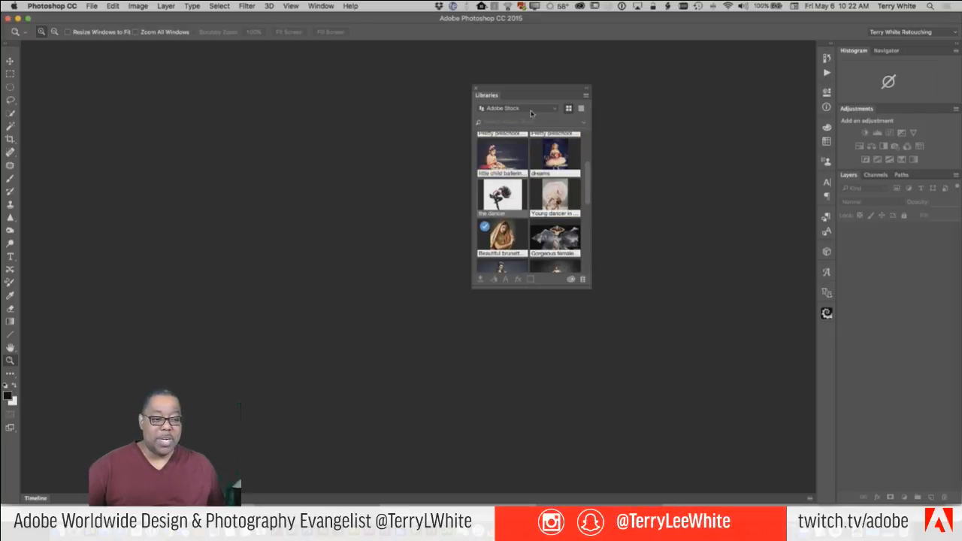
drag(536, 92, 708, 87)
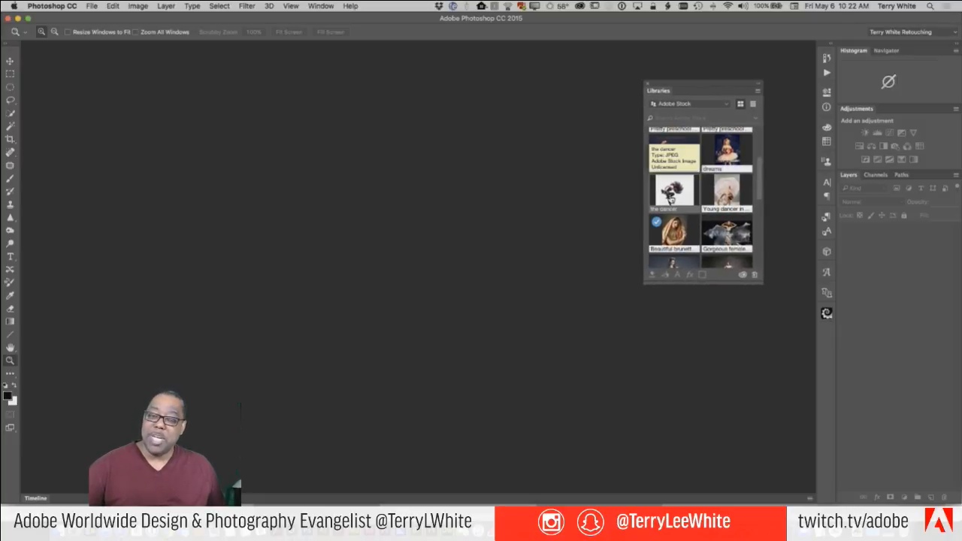
double_click(673, 192)
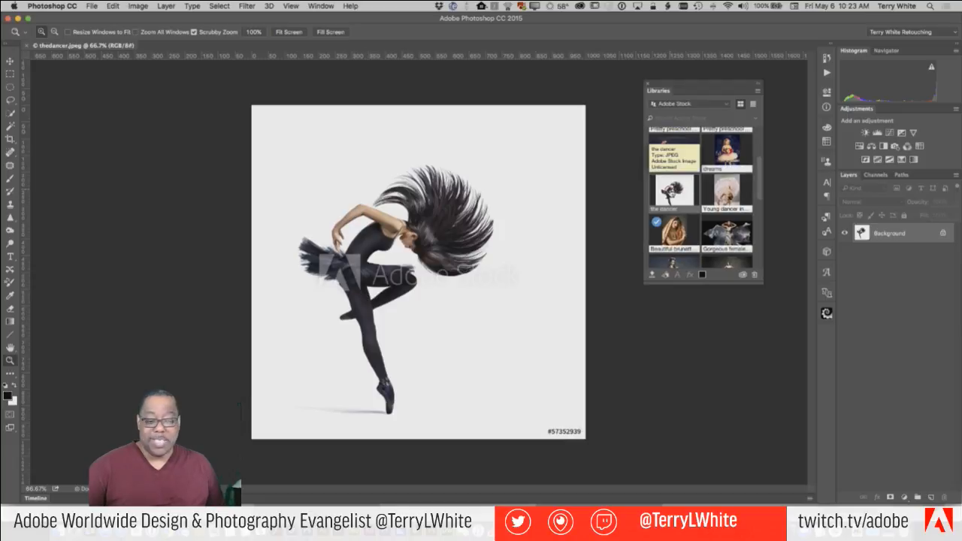
License "the dancer" from Adobe Stock, and replace the open watermarked preview with the licensed image.
right_click(670, 190)
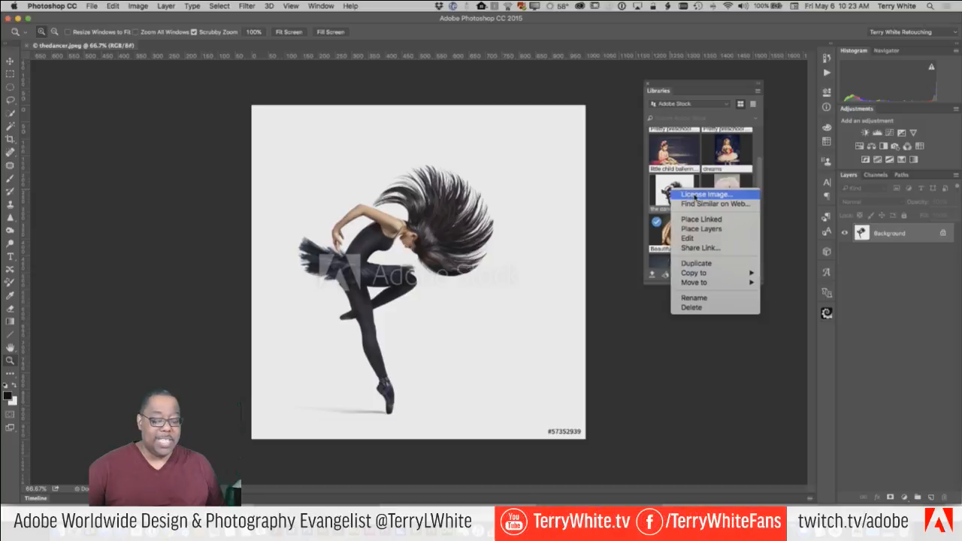
click(694, 196)
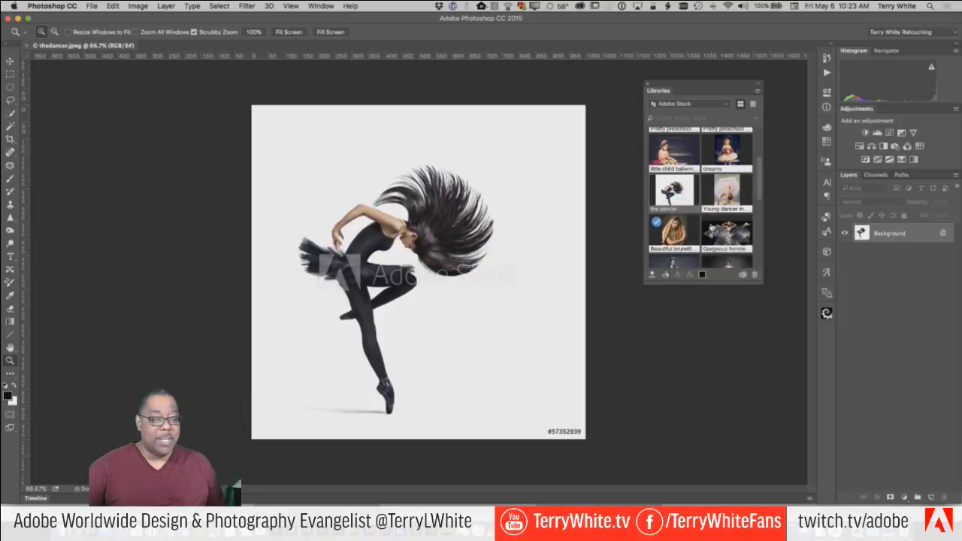
click(691, 201)
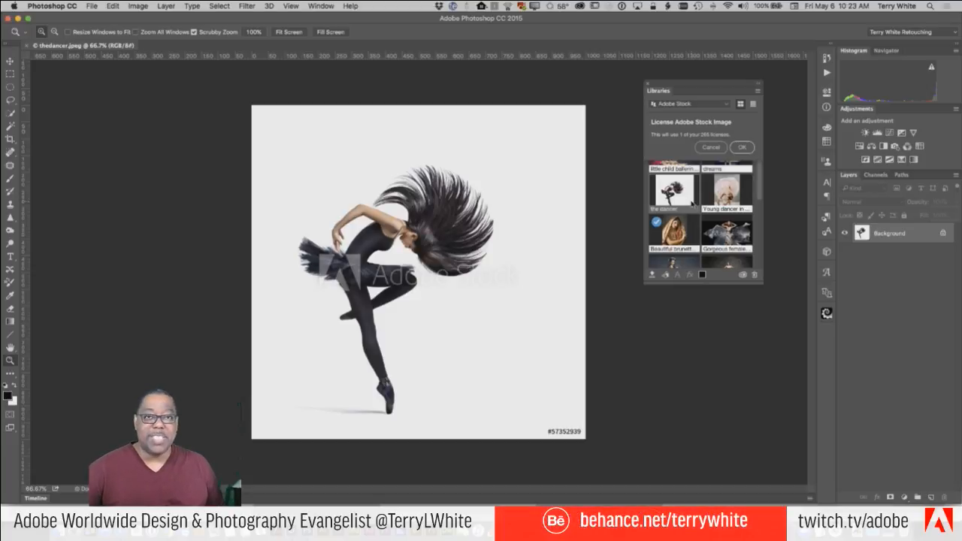
click(741, 147)
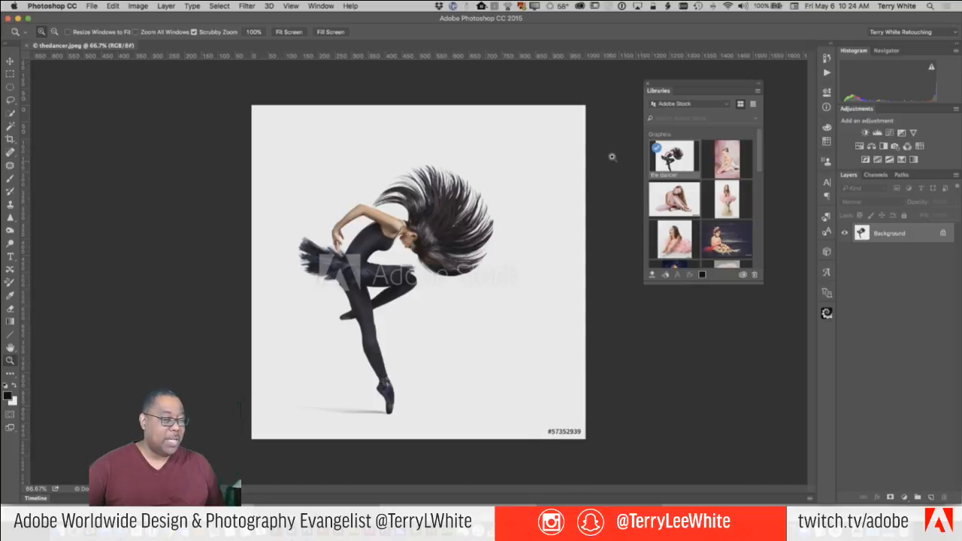
click(27, 47)
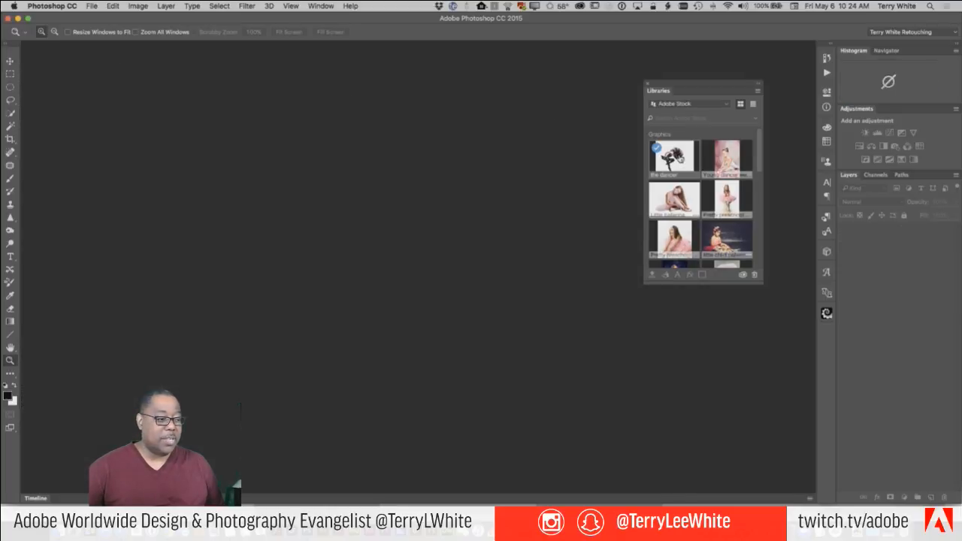
double_click(673, 156)
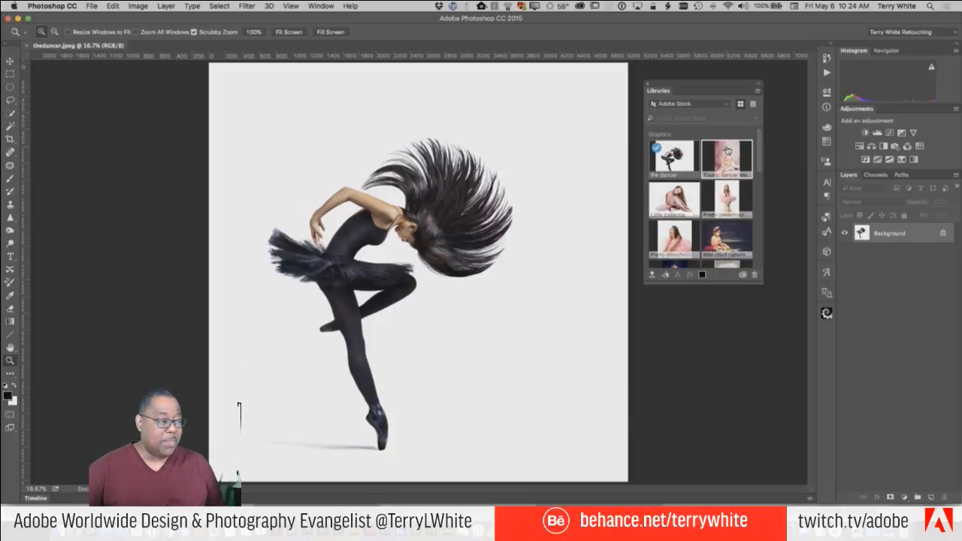
Switch to the Twitch library and examine its colors, color themes, styles, brushes and licensed and unlicensed stock graphics.
click(729, 106)
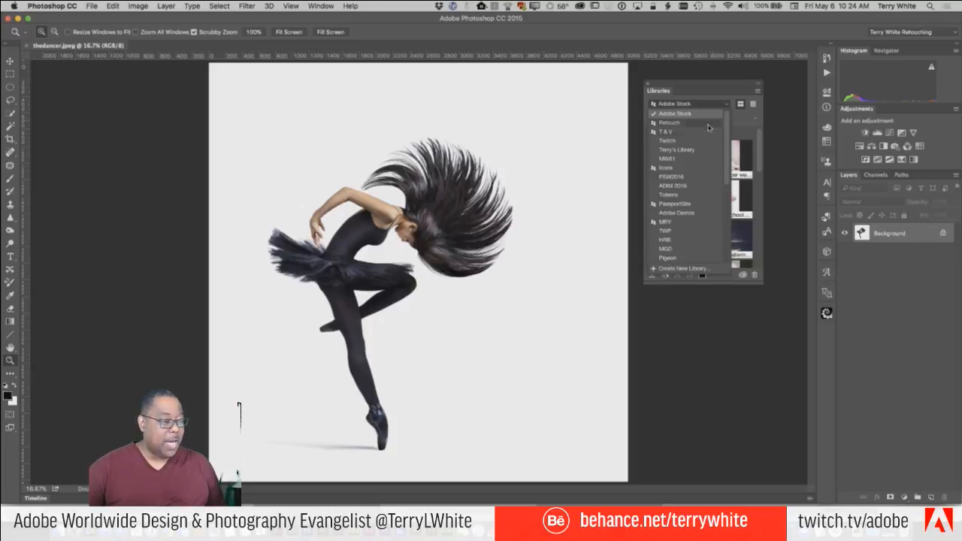
click(693, 145)
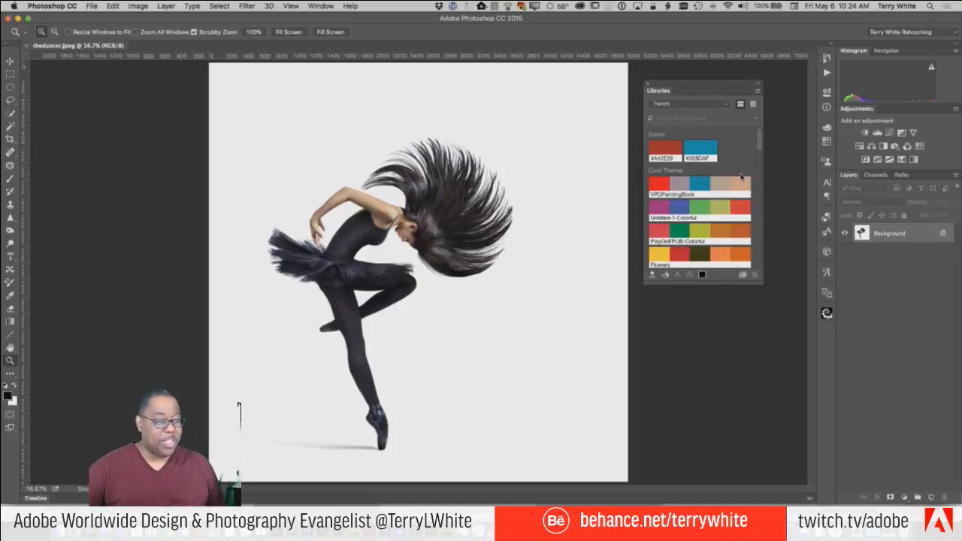
scroll(742, 178, down, 10)
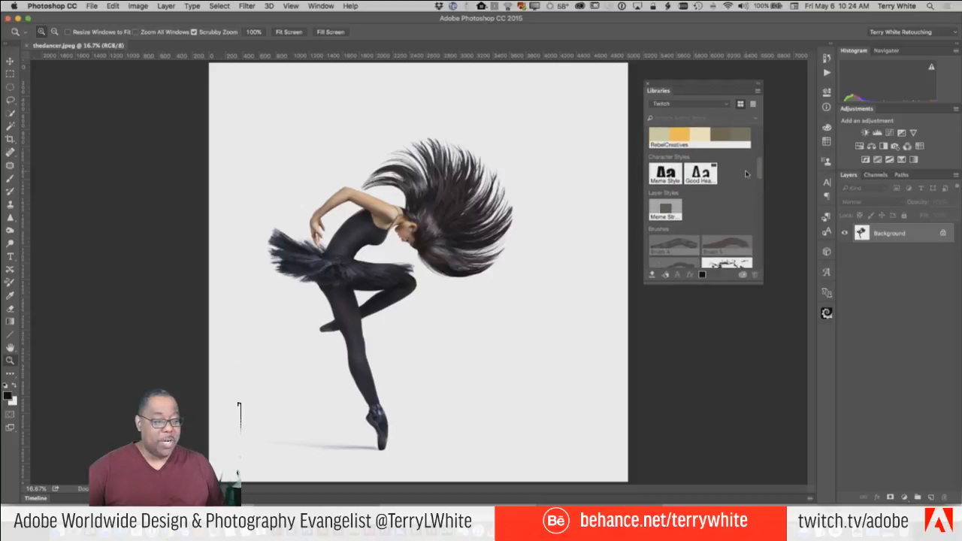
scroll(747, 174, down, 10)
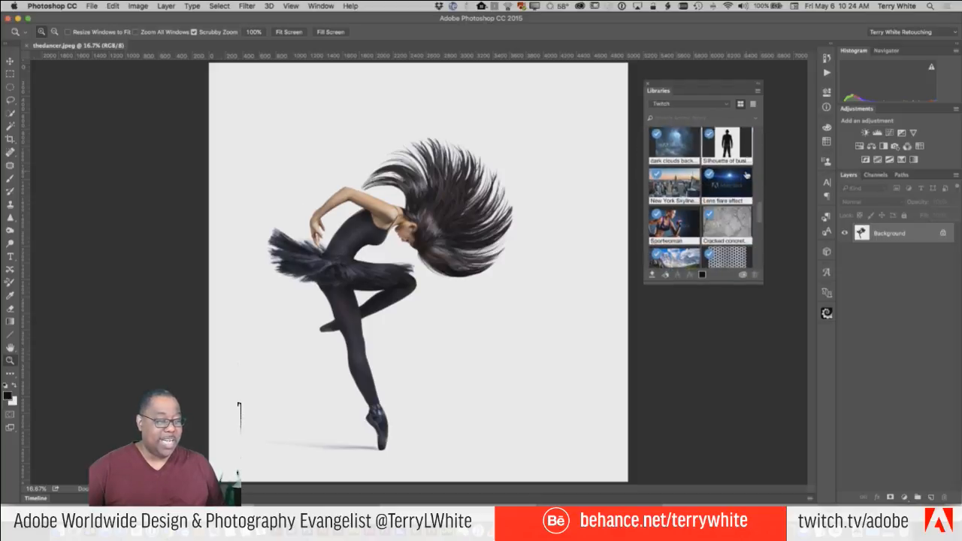
scroll(747, 174, down, 5)
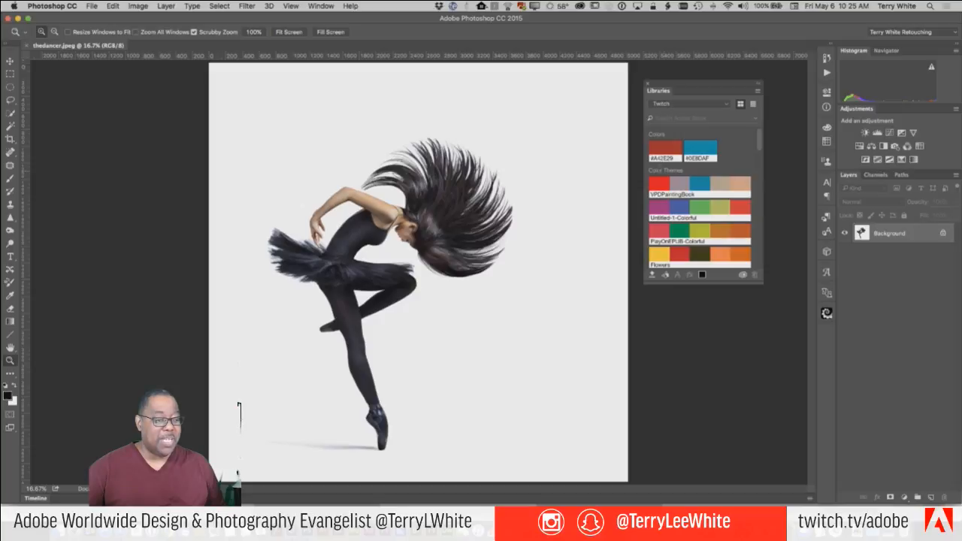
scroll(724, 169, down, 1)
scroll(727, 181, down, 5)
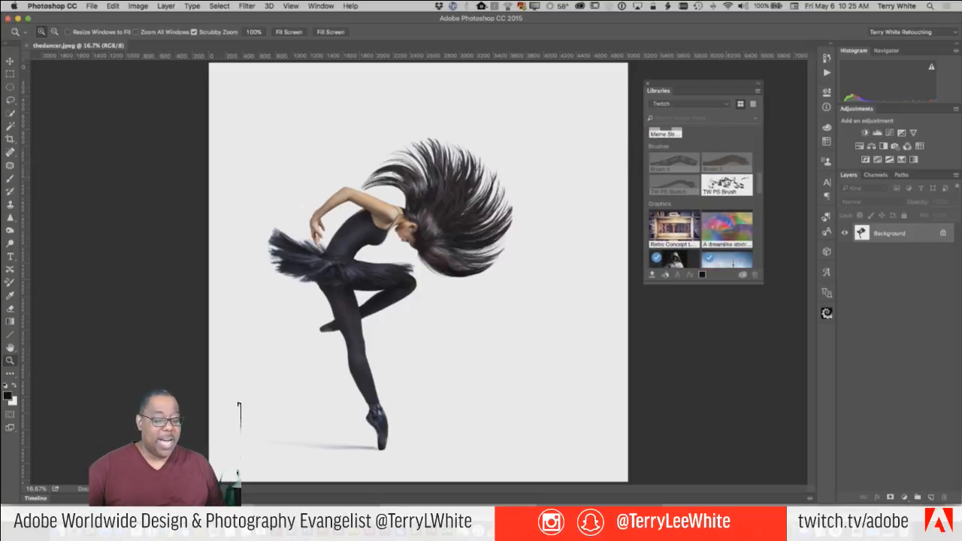
scroll(726, 181, down, 5)
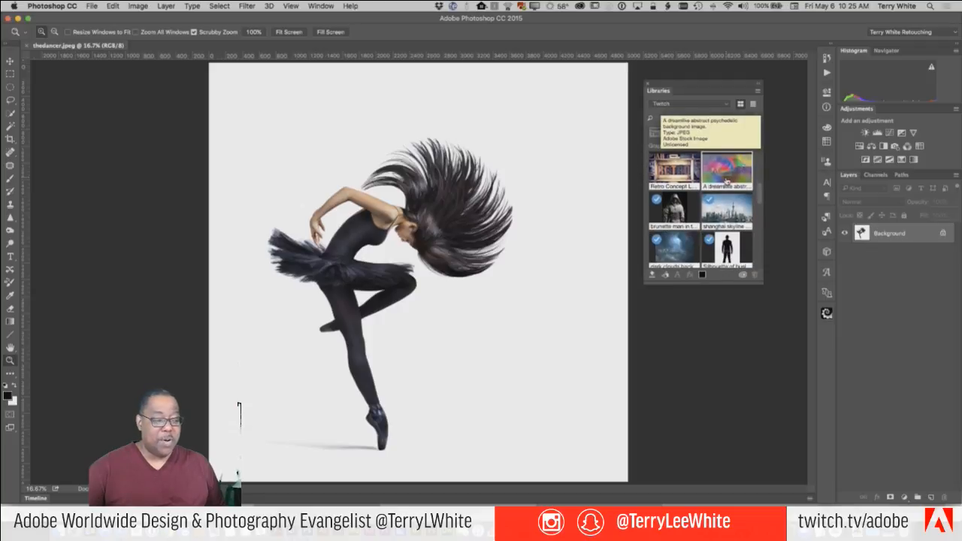
scroll(726, 181, up, 8)
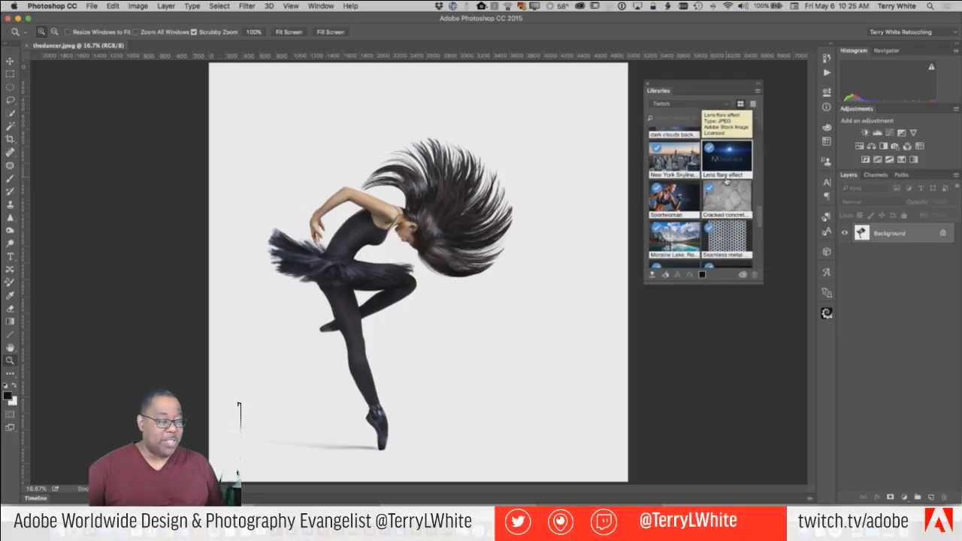
scroll(727, 181, up, 4)
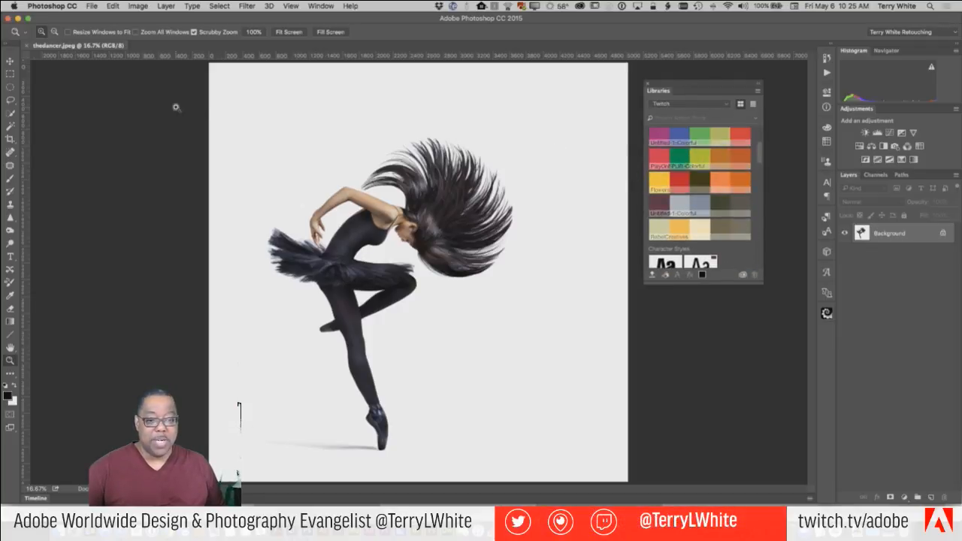
Add a horizontal text line reading "Dance" in the empty area above the dancer.
click(10, 258)
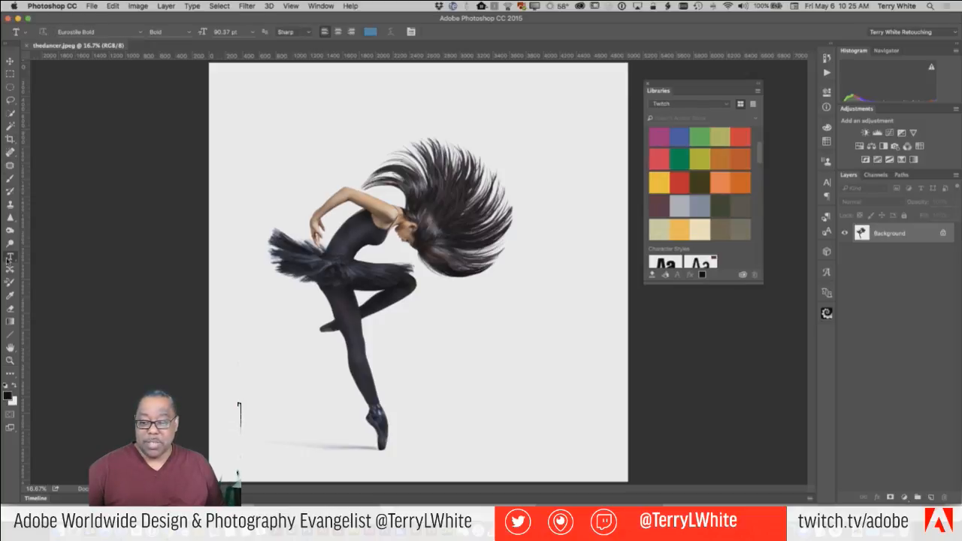
click(263, 111)
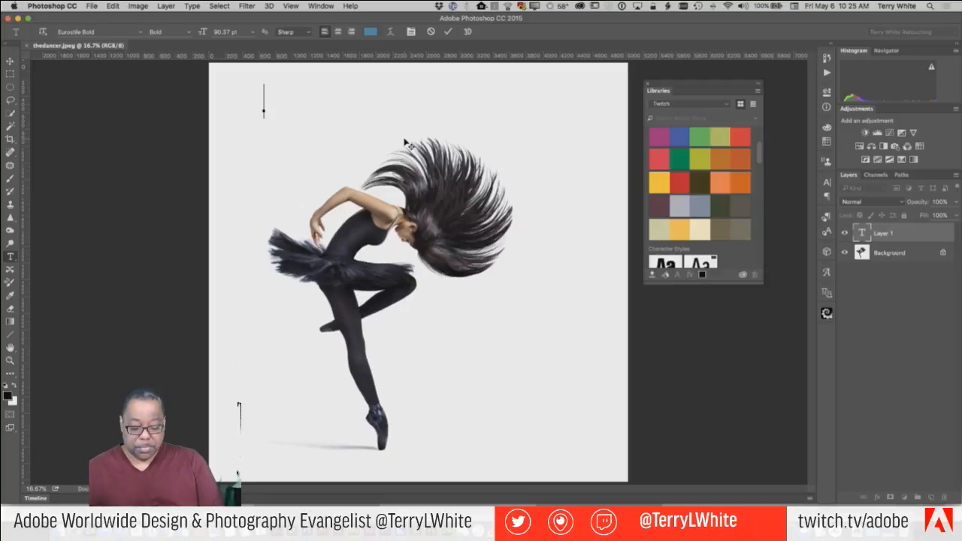
text(Dance)
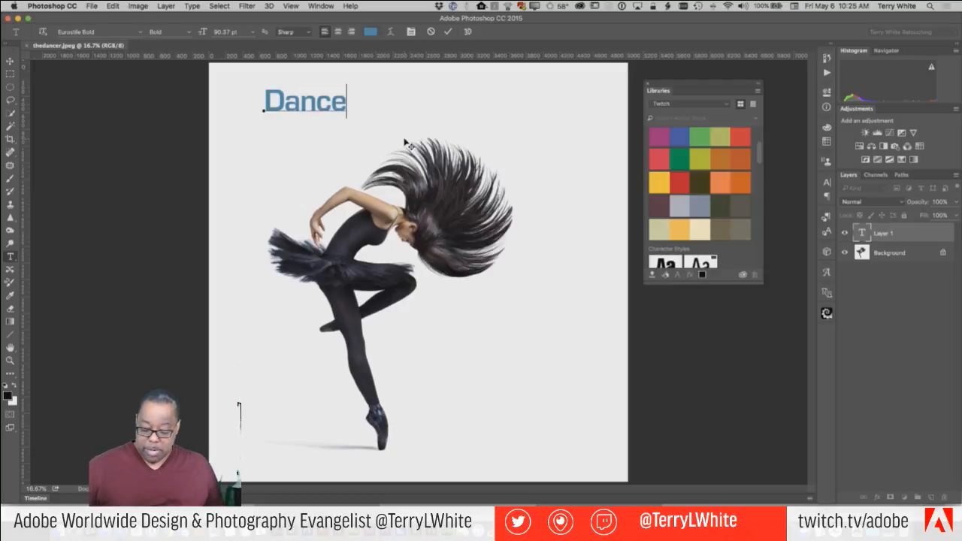
Limit the font list to Typekit fonts and set the whole word "Dance" in Nautica Regular.
key(super+a)
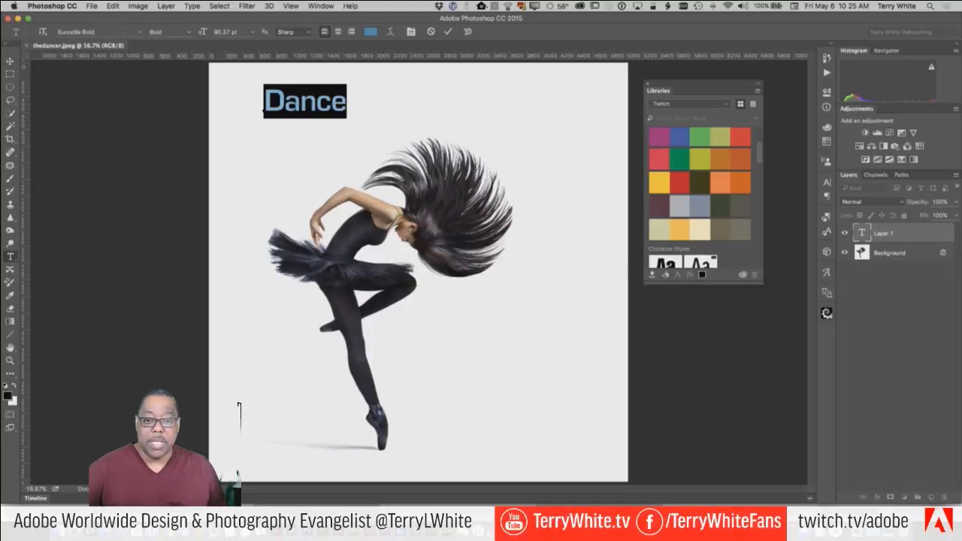
click(138, 33)
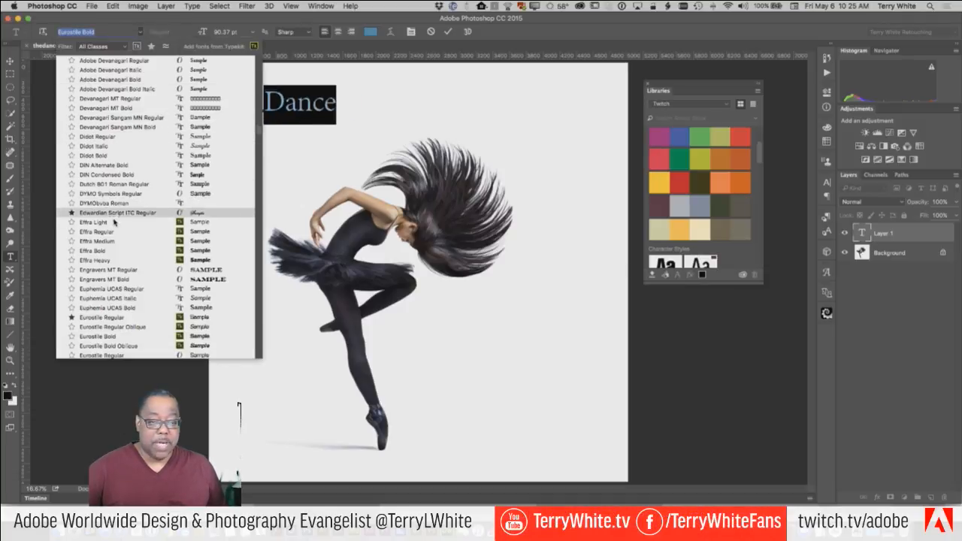
scroll(120, 233, down, 5)
scroll(121, 233, down, 2)
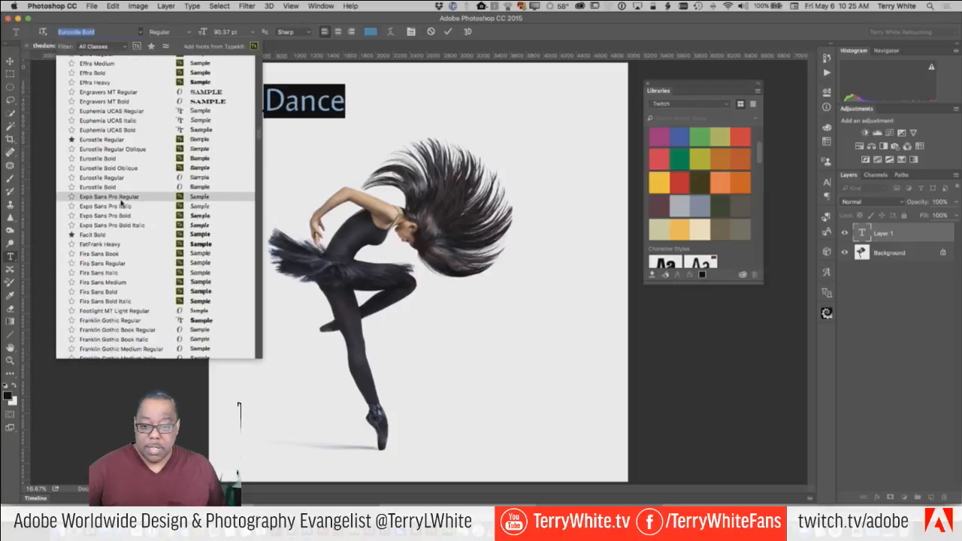
scroll(121, 207, down, 6)
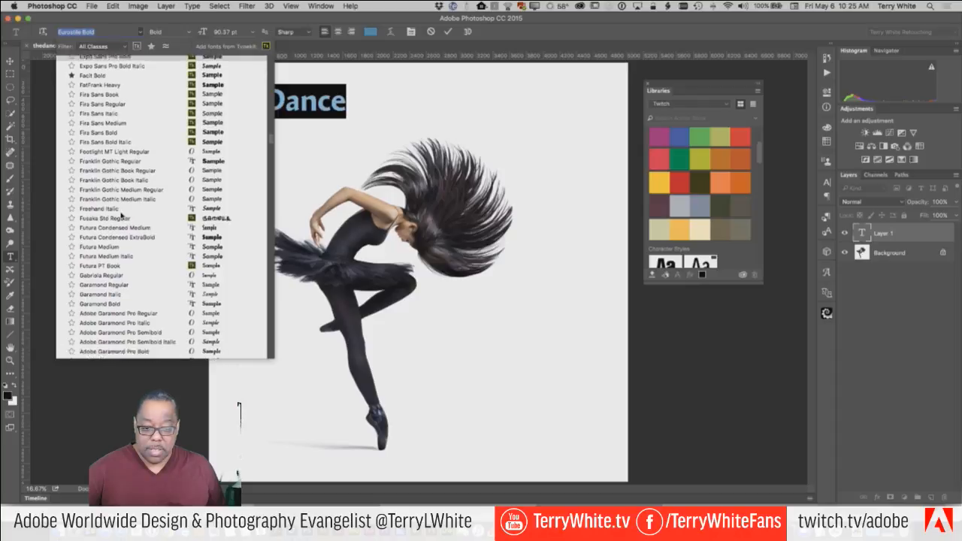
scroll(120, 216, down, 3)
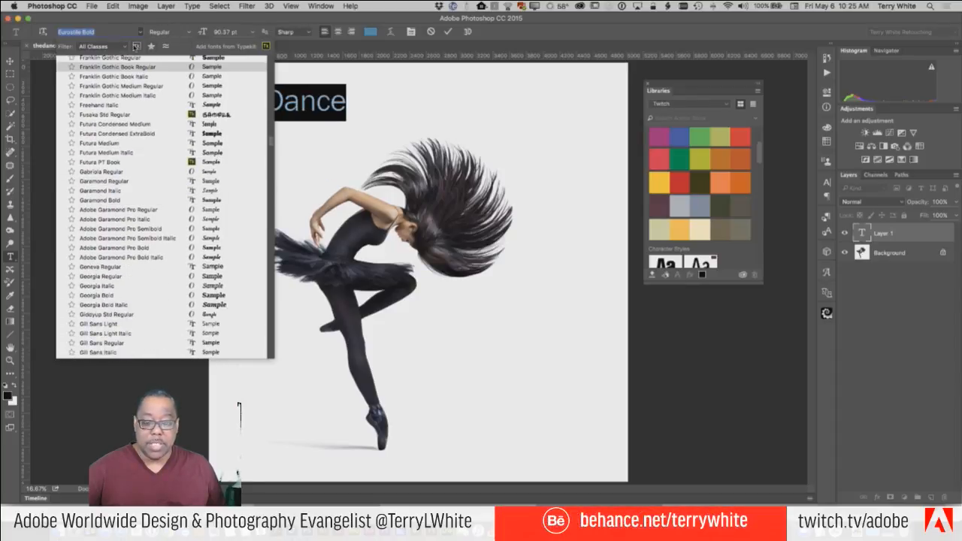
click(136, 47)
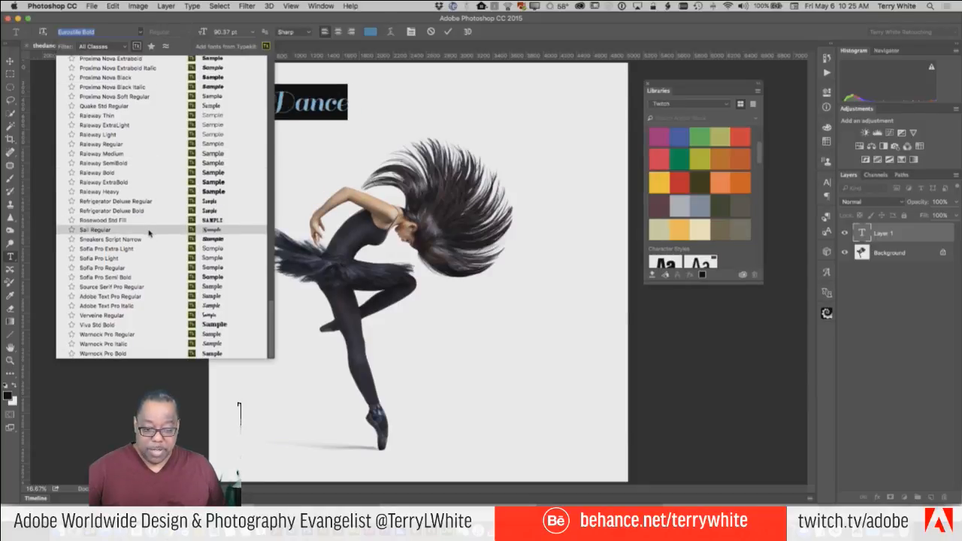
scroll(158, 262, up, 10)
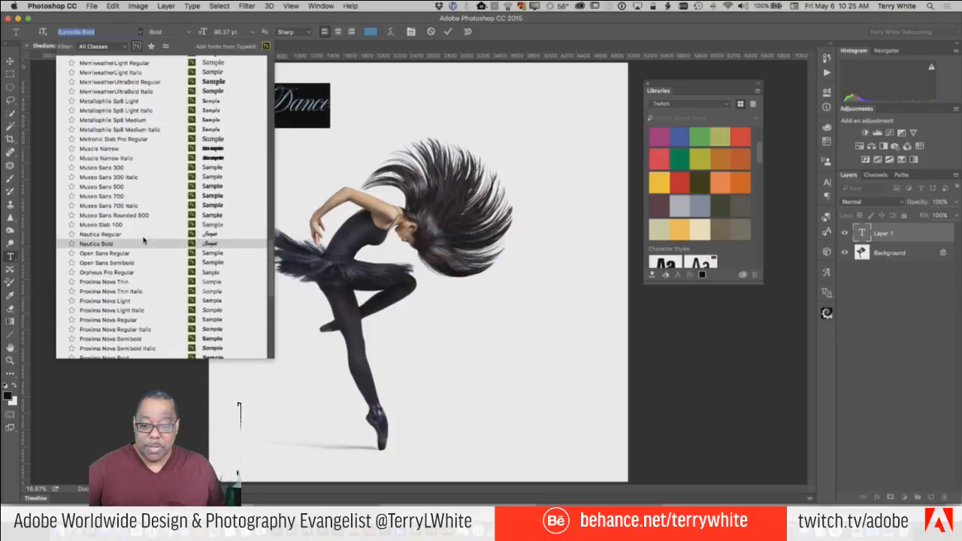
click(143, 236)
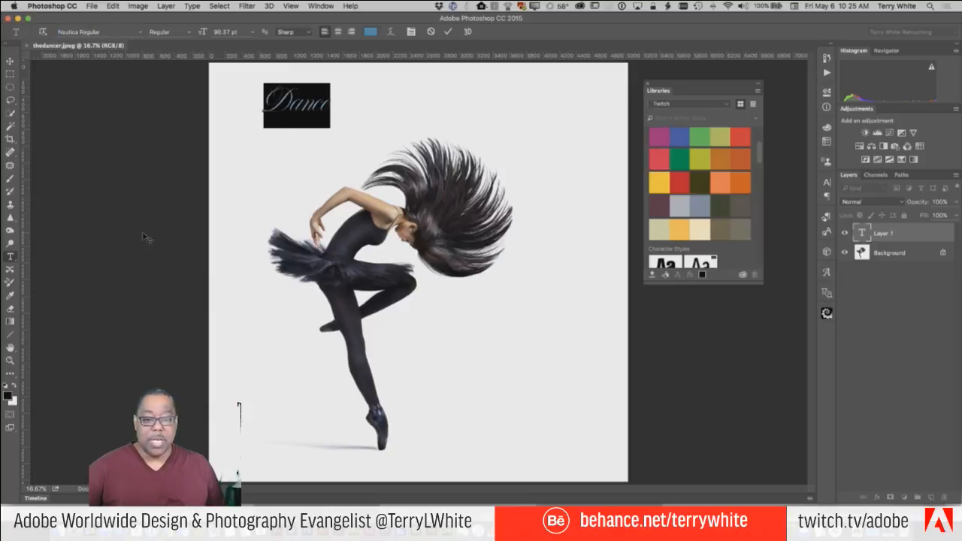
Color the "Dance" text with the grey #796970 sampled from the dancer's hair, and commit the text edit.
click(370, 32)
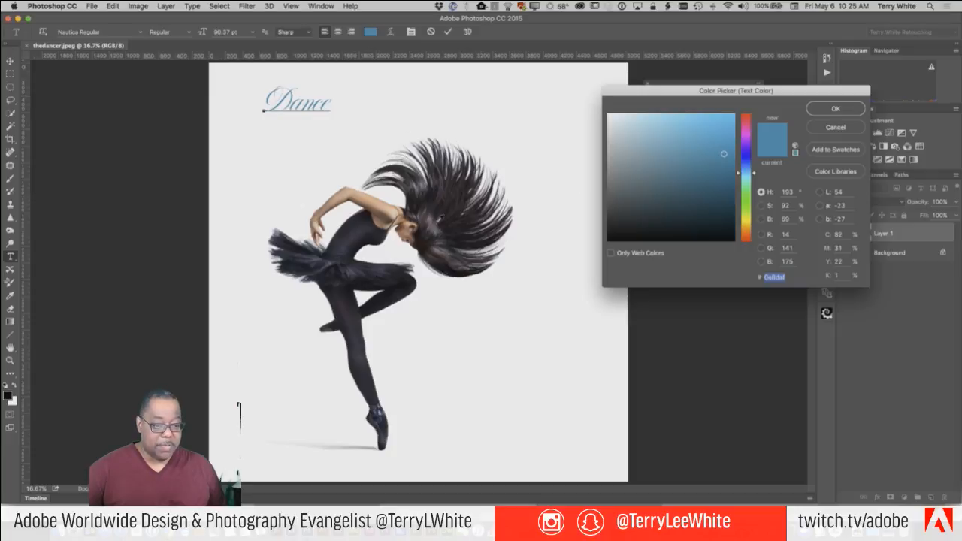
click(376, 202)
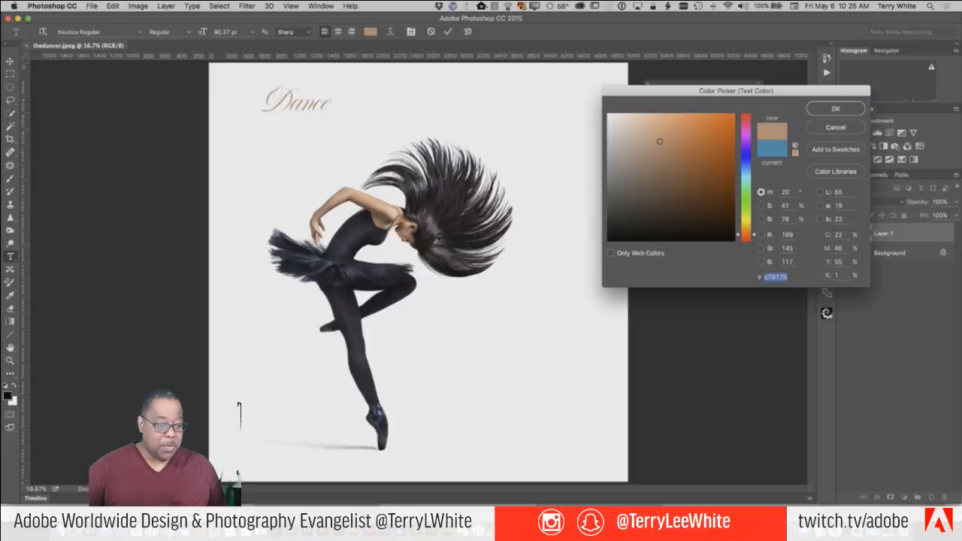
click(432, 217)
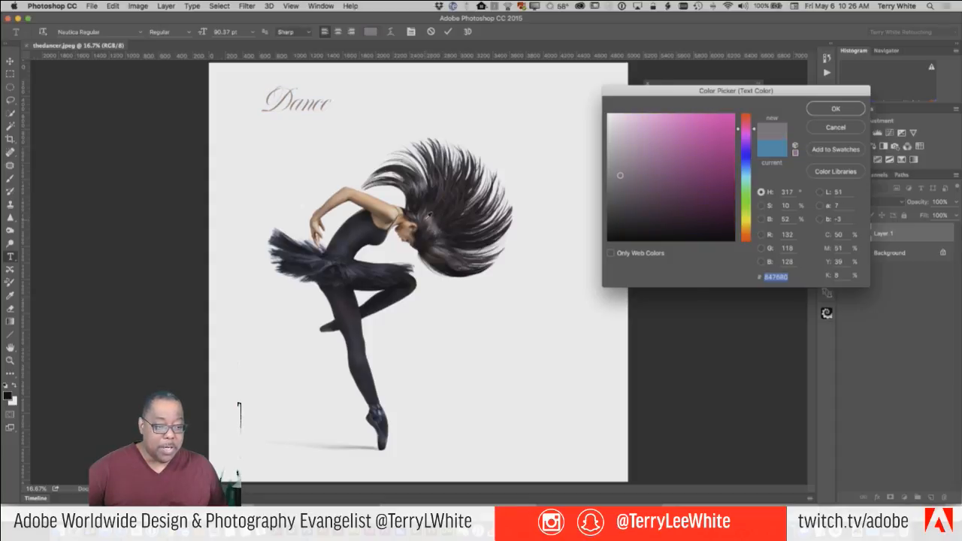
click(429, 215)
click(429, 219)
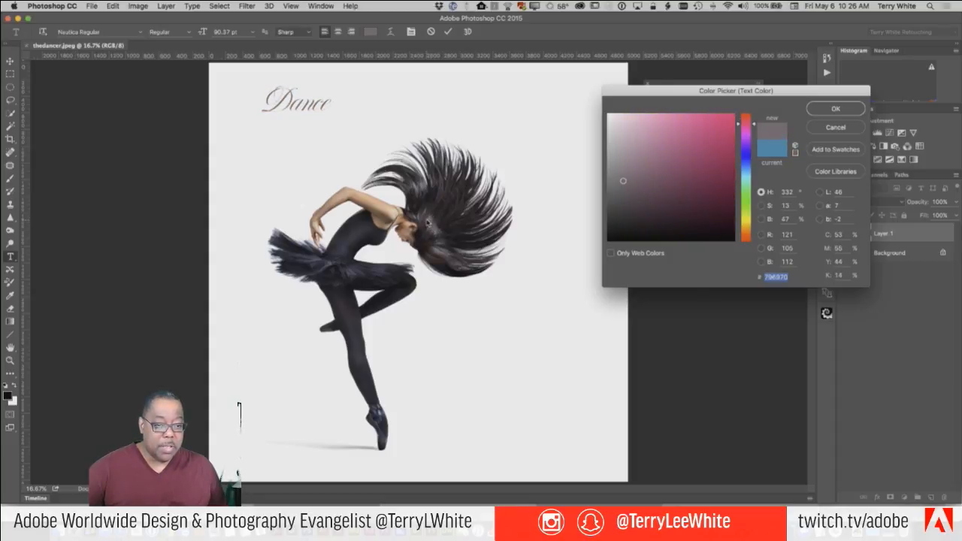
click(830, 113)
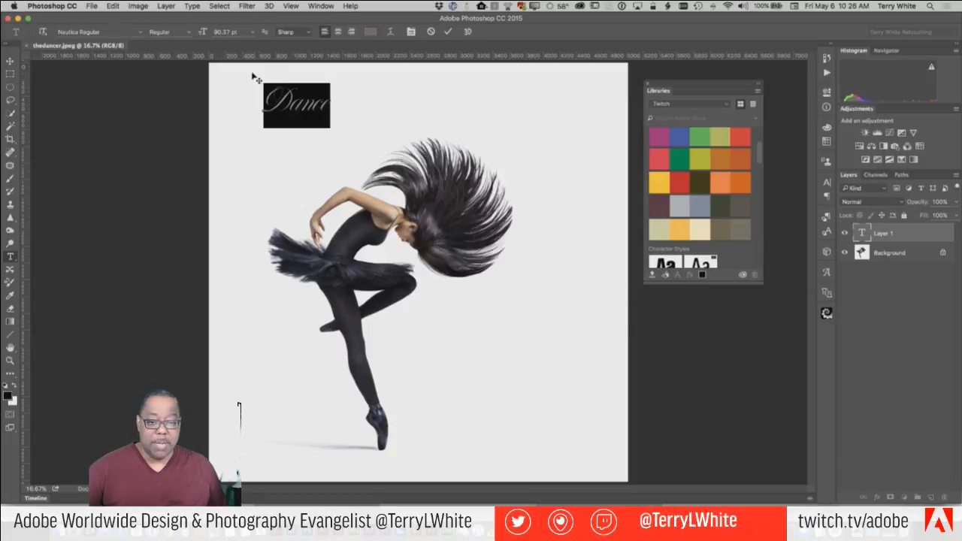
click(447, 32)
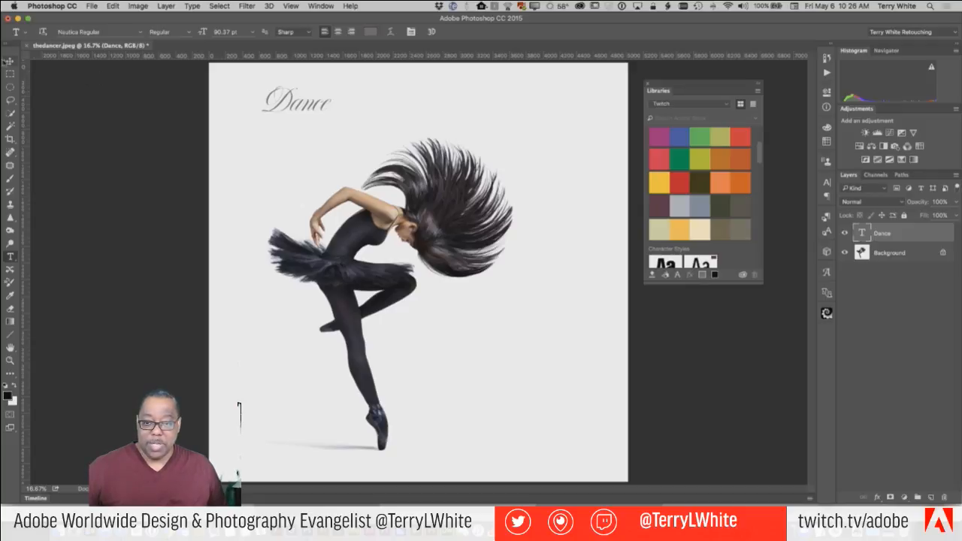
Scale the "Dance" text up proportionally to about 213%, keeping its upper-left corner in place.
click(10, 62)
key(super+t)
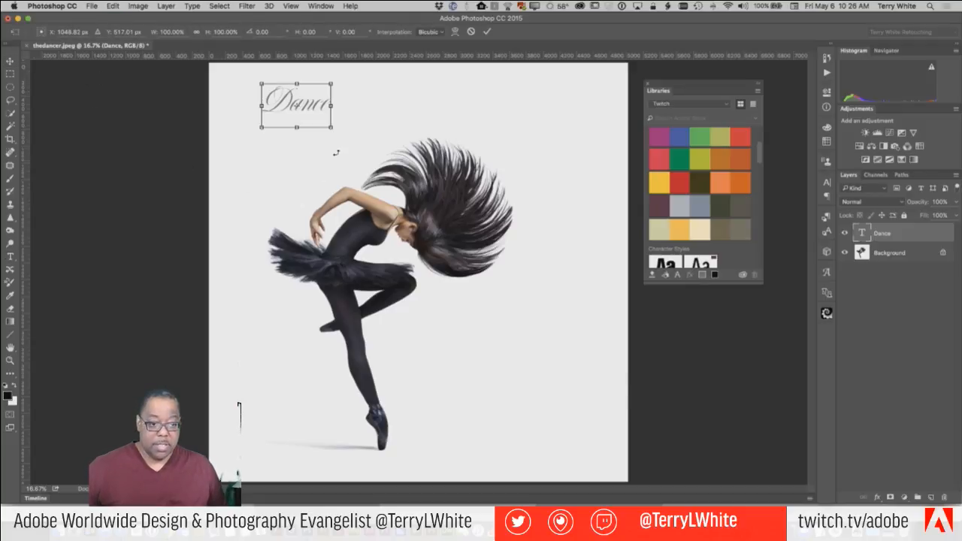
drag(333, 128, 410, 178)
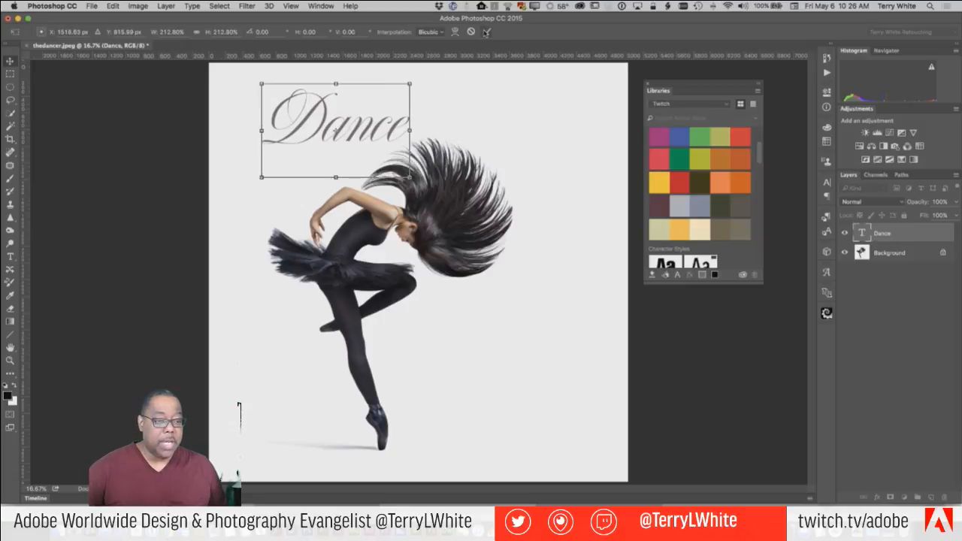
click(487, 31)
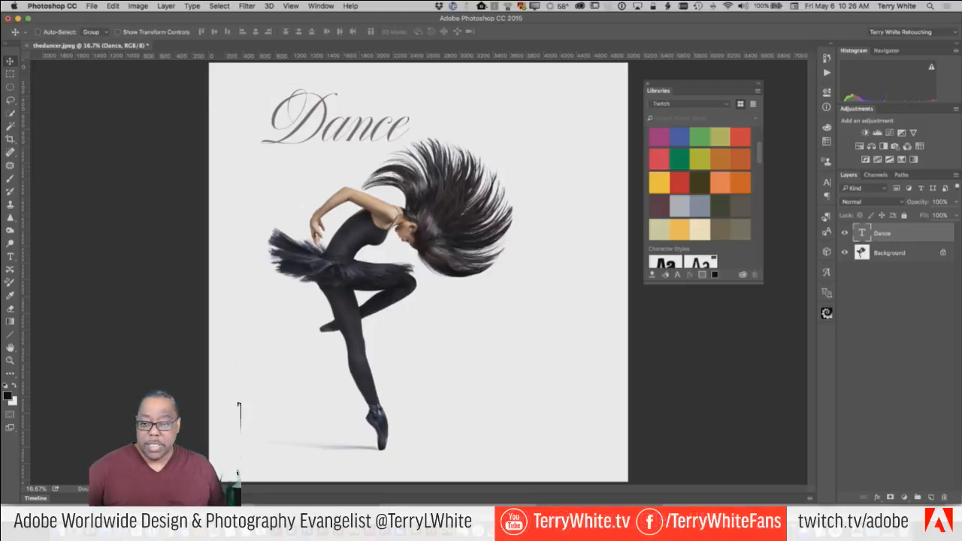
Replace the final "e" of "Dance" with the alternate Nautica glyph whose swash loops back over the word.
click(10, 257)
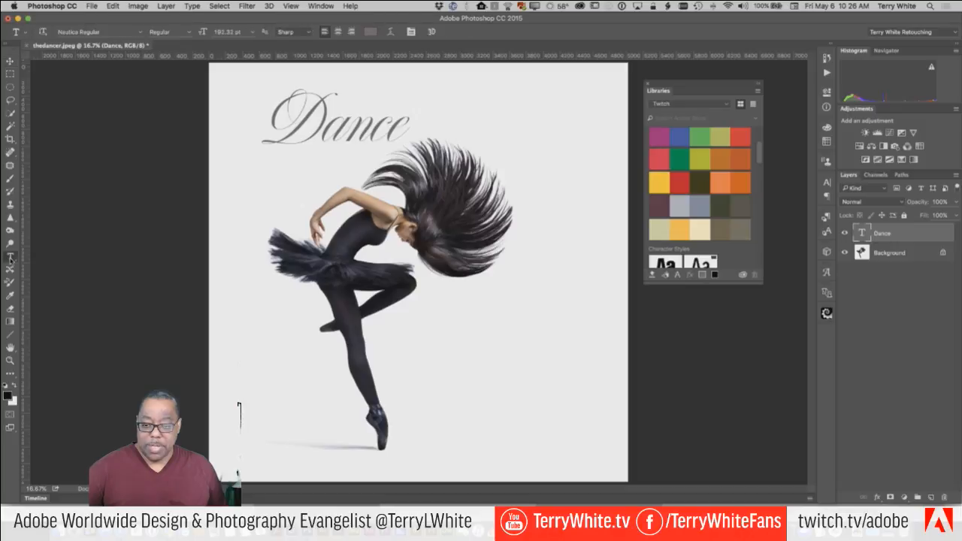
click(398, 132)
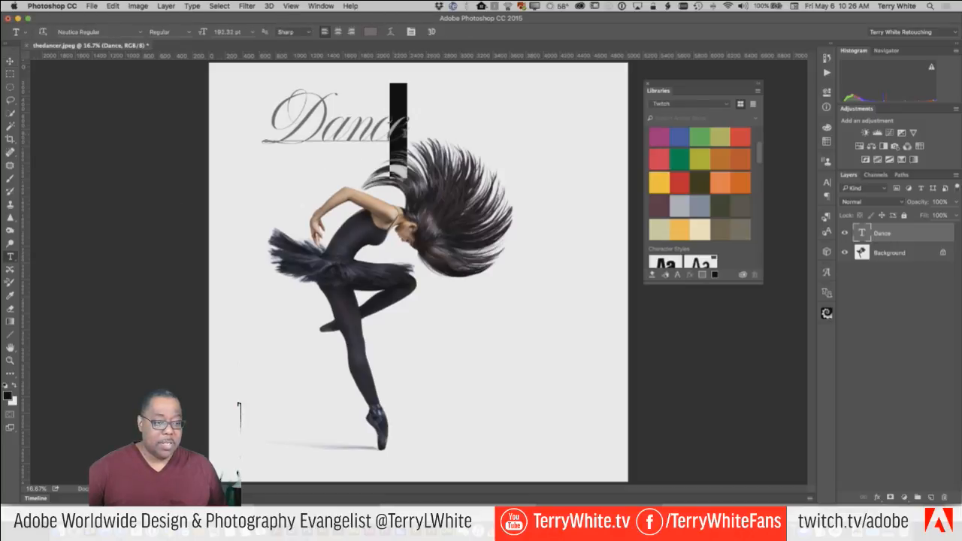
click(827, 274)
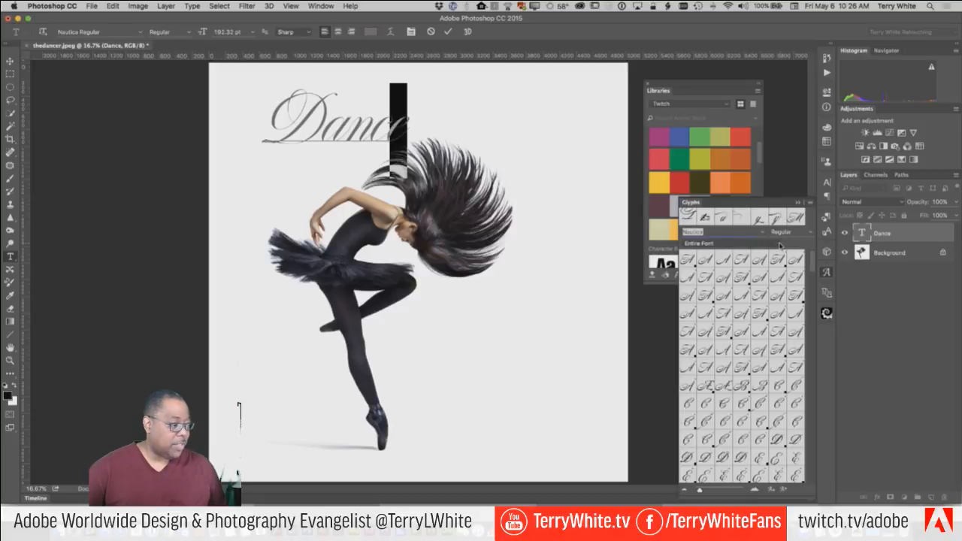
click(781, 246)
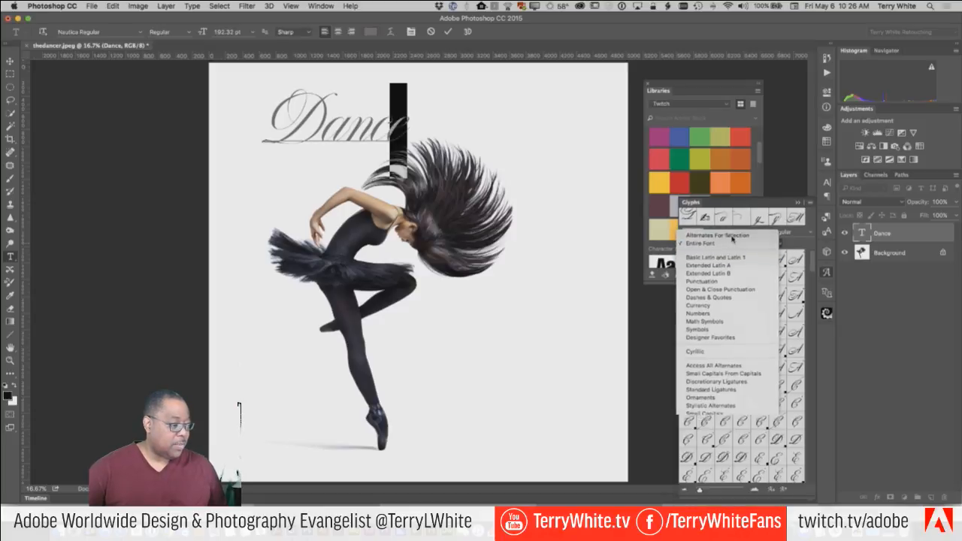
click(733, 237)
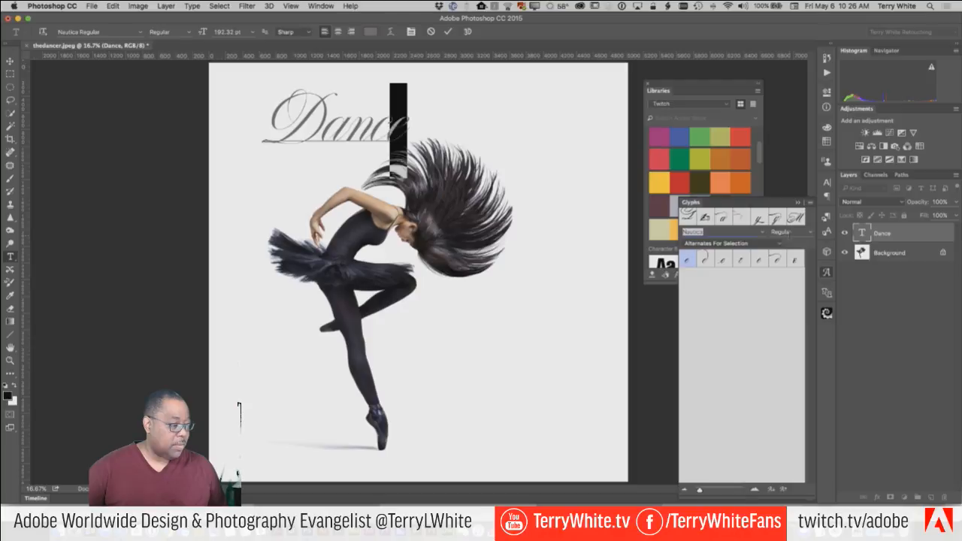
double_click(704, 261)
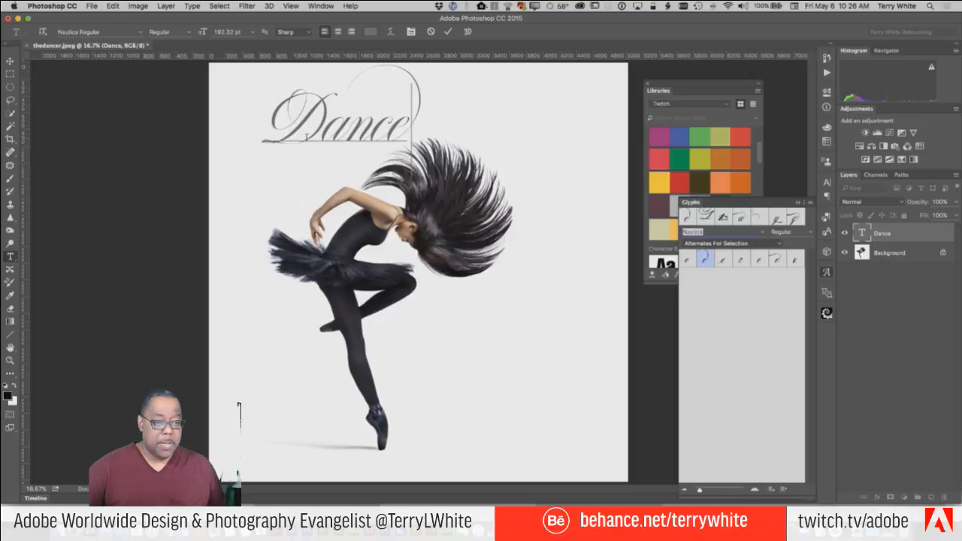
Replace the capital "D" of "Dance" with the second Nautica alternate glyph, and commit the text edit.
key(Left)
key(Left)
key(Left)
key(Left)
key(shift+Left)
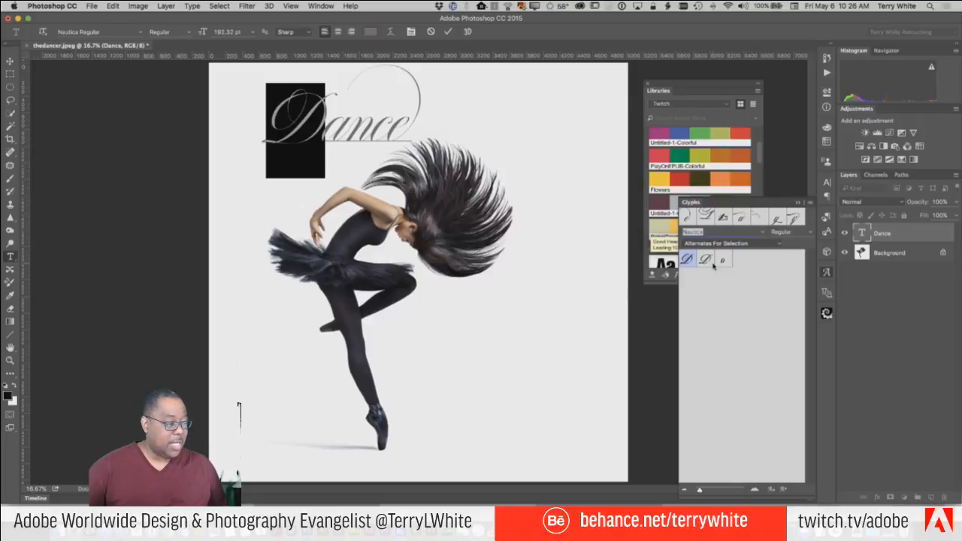
double_click(707, 261)
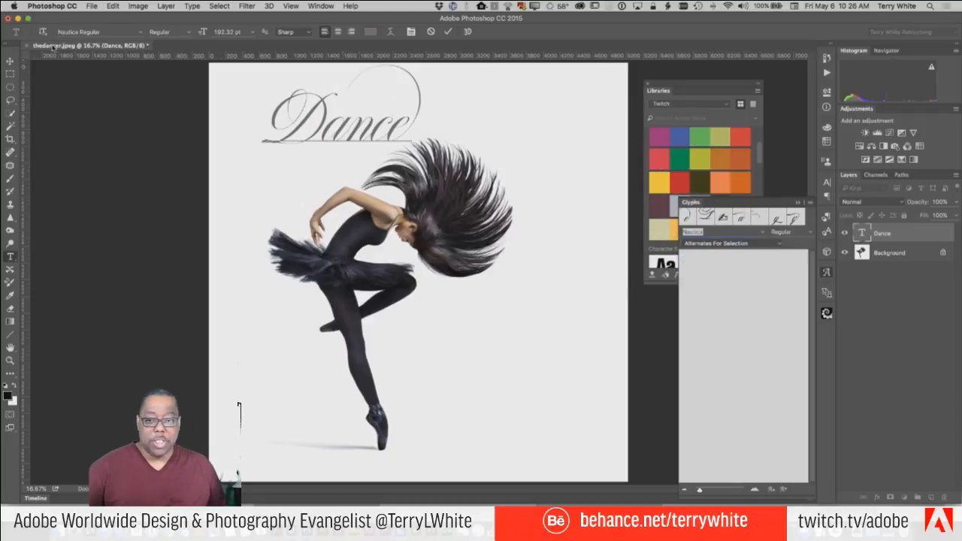
click(448, 31)
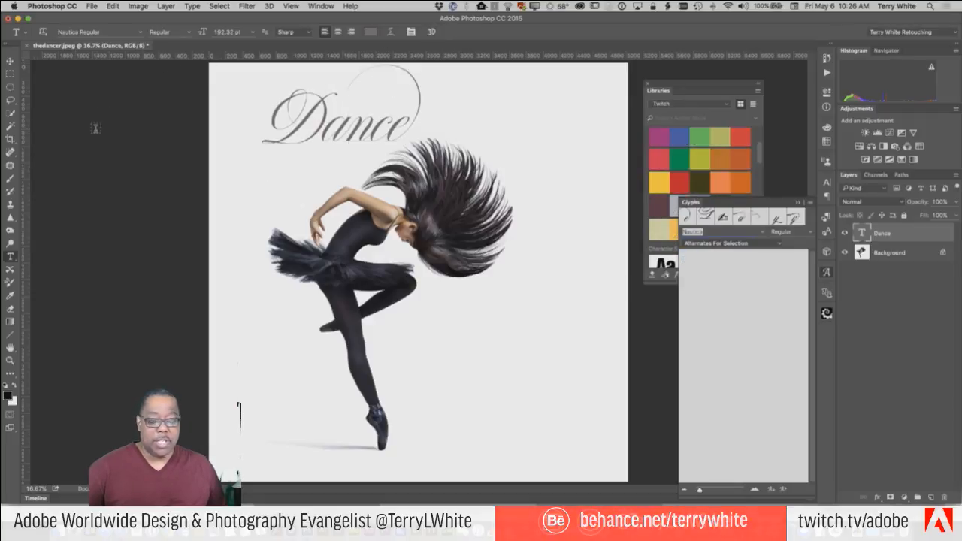
Move the "Dance" text slightly down and to the left above the dancer, and put away the Glyphs panel.
click(14, 64)
drag(342, 132, 317, 148)
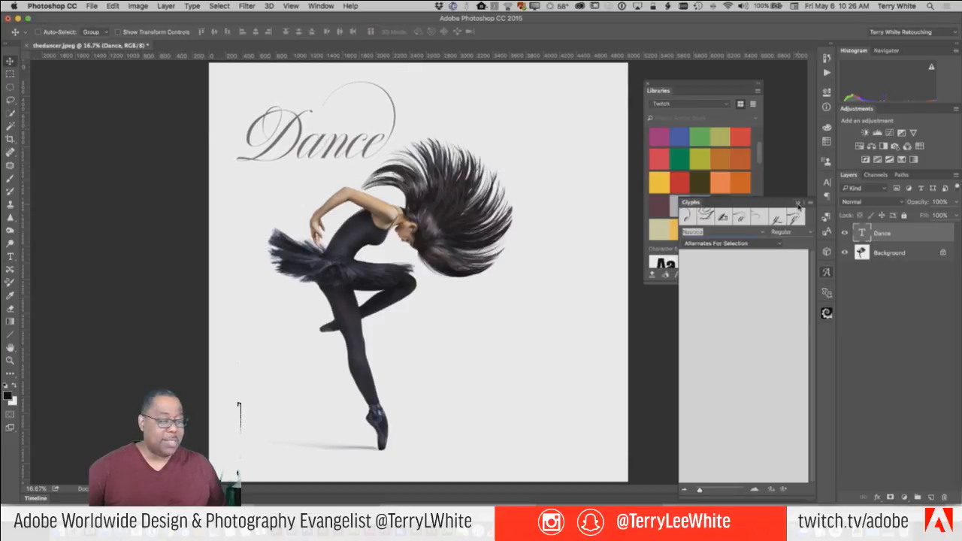
click(798, 203)
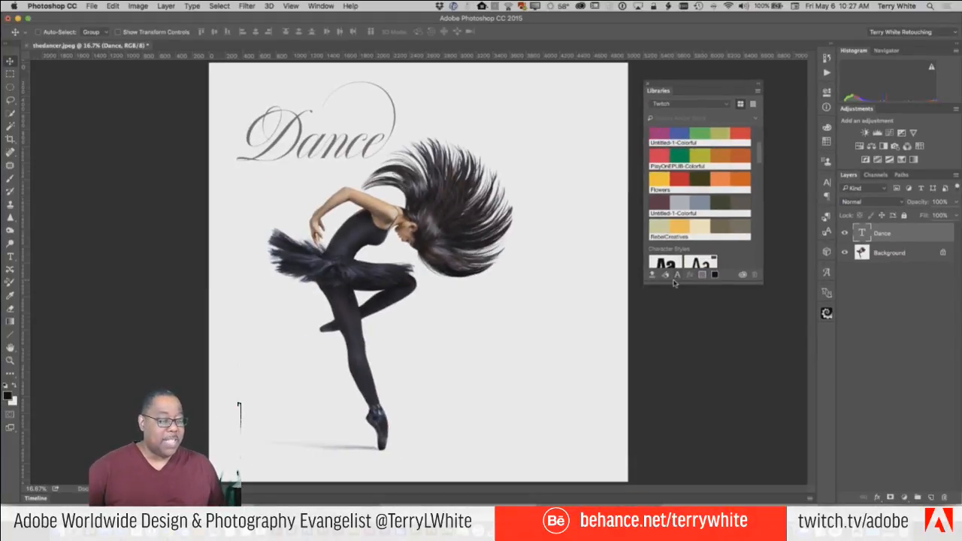
Add the "Dance" text to the Twitch library as a graphic, and save its grey text color there too.
click(665, 275)
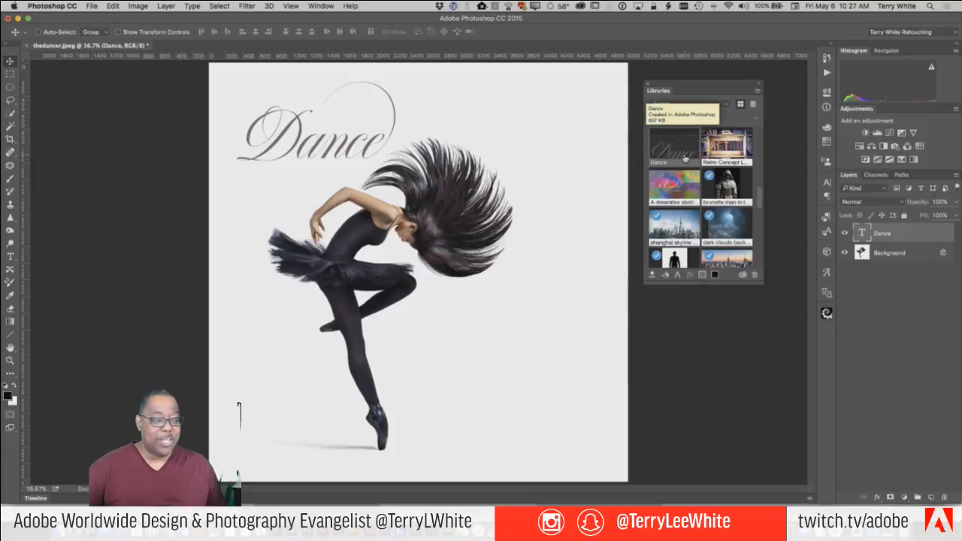
click(703, 276)
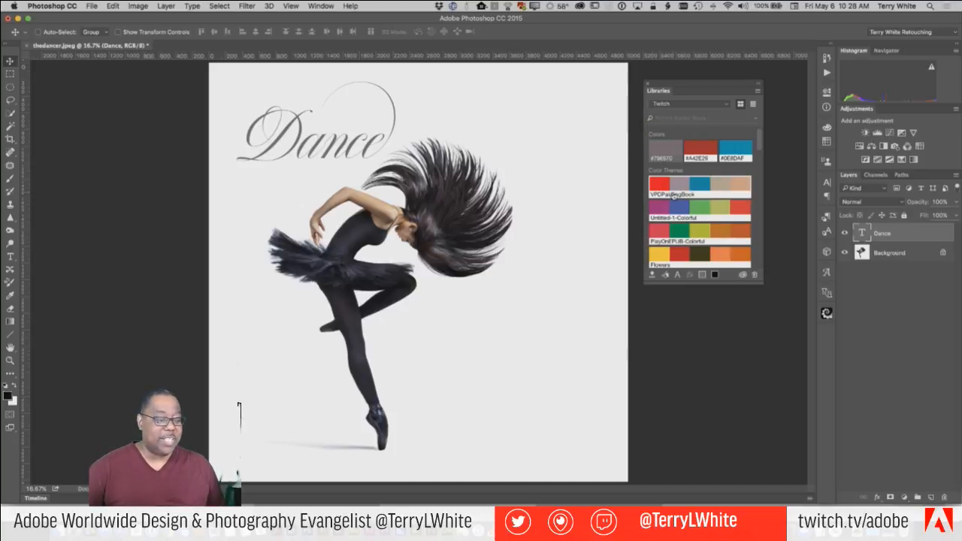
scroll(674, 195, down, 3)
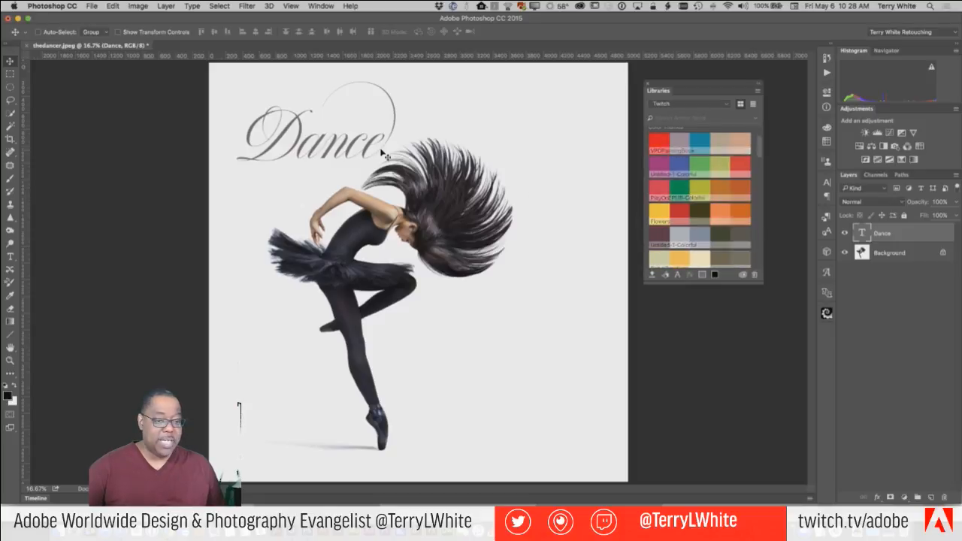
Add a Bevel & Emboss effect to the Dance text layer and lower its depth to 43%.
click(877, 501)
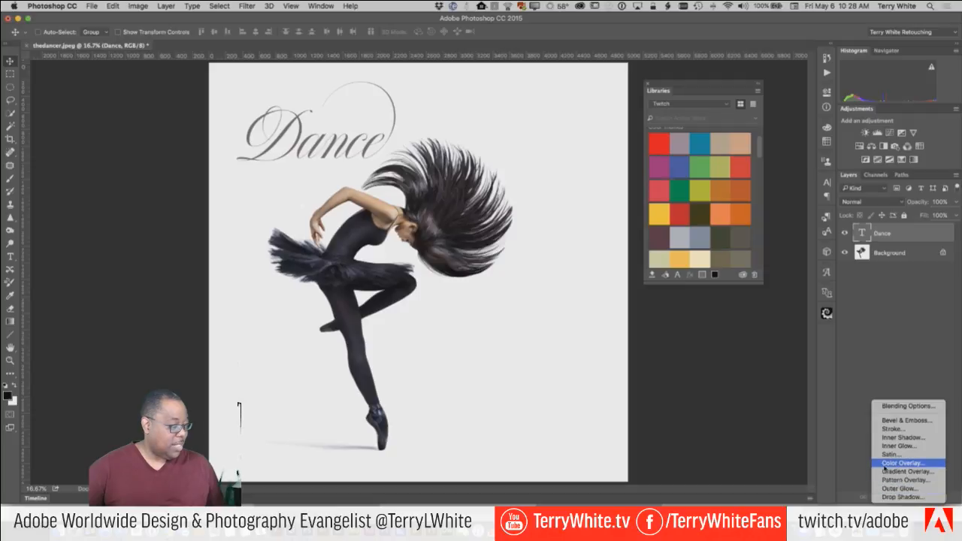
click(898, 420)
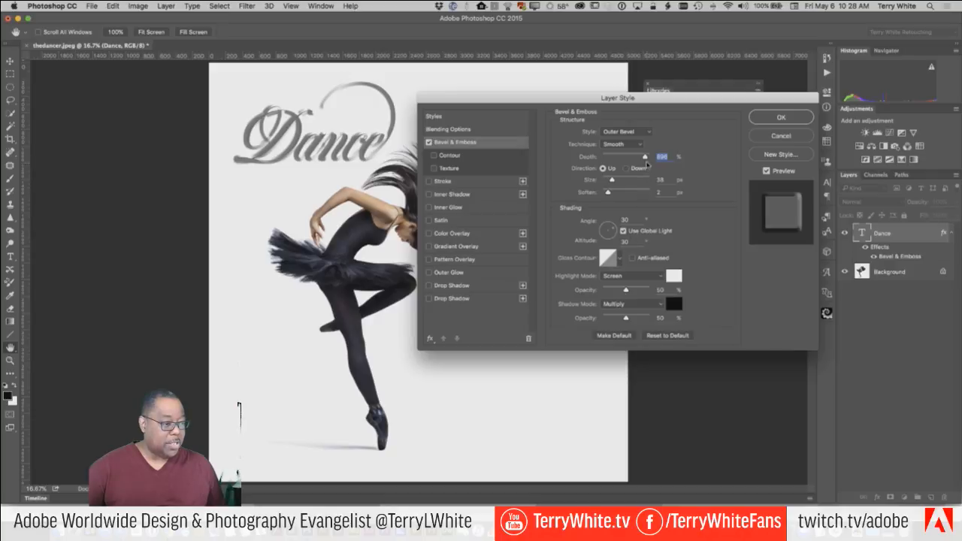
drag(646, 158, 599, 169)
Try the Inner Bevel style on the "Dance" text with the depth raised to about 450%.
click(647, 133)
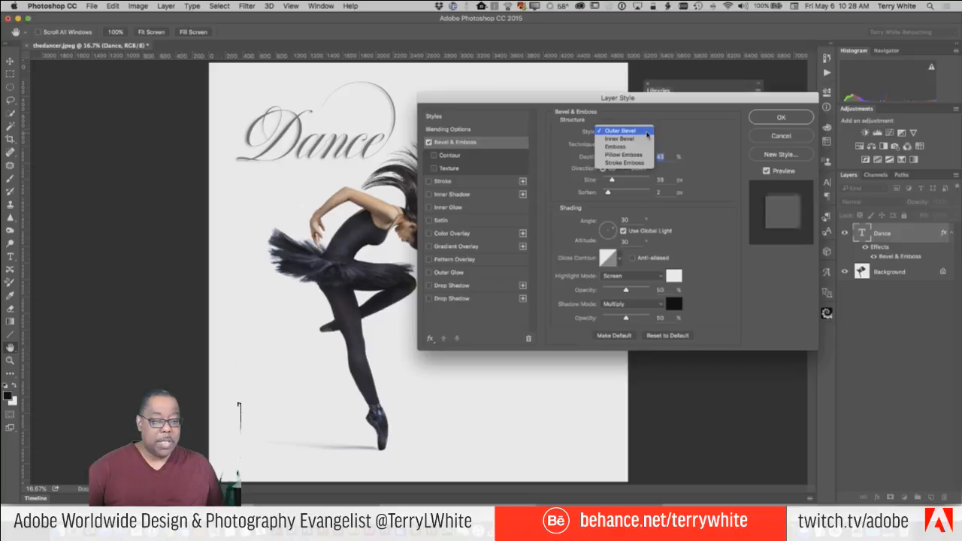
click(621, 139)
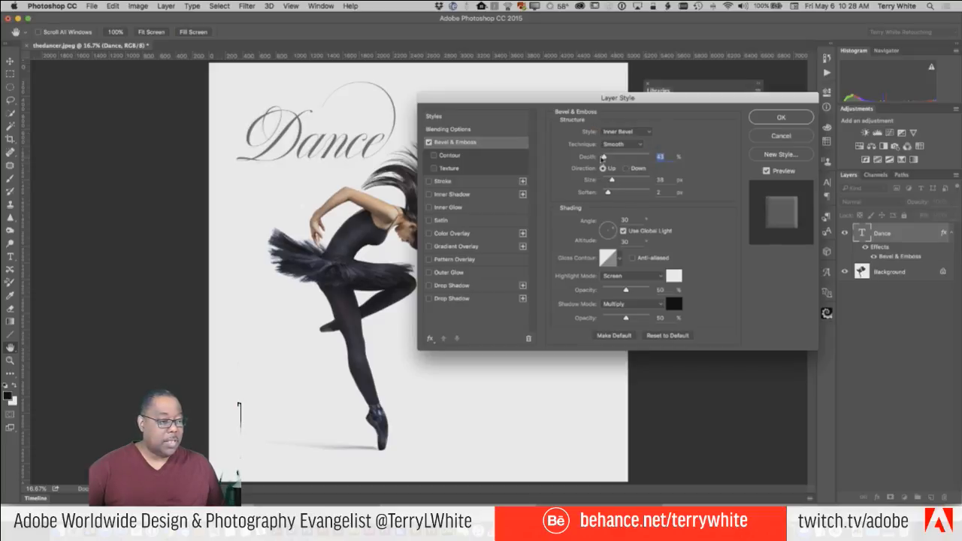
drag(604, 156, 625, 160)
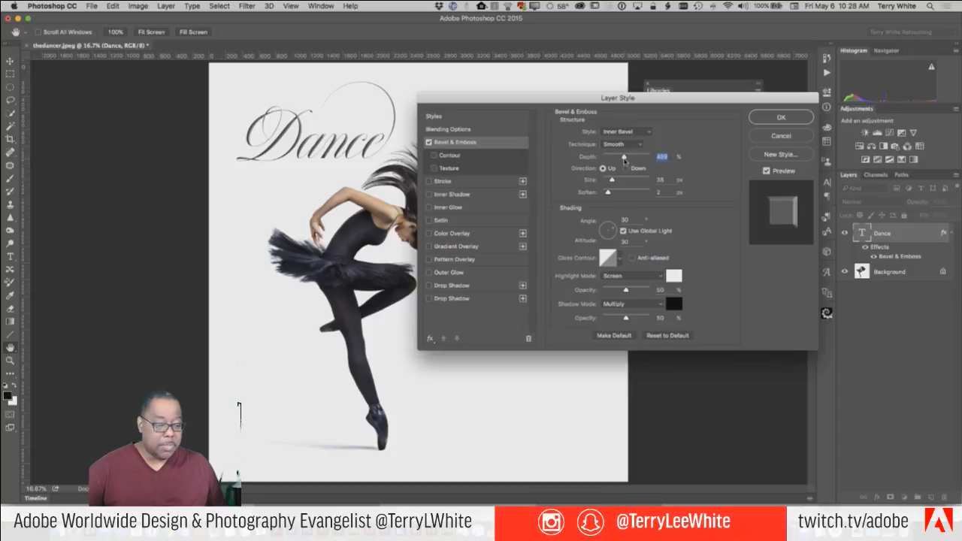
Set the bevel on the "Dance" text to Outer Bevel with a depth of 188%, and apply the layer style.
click(624, 132)
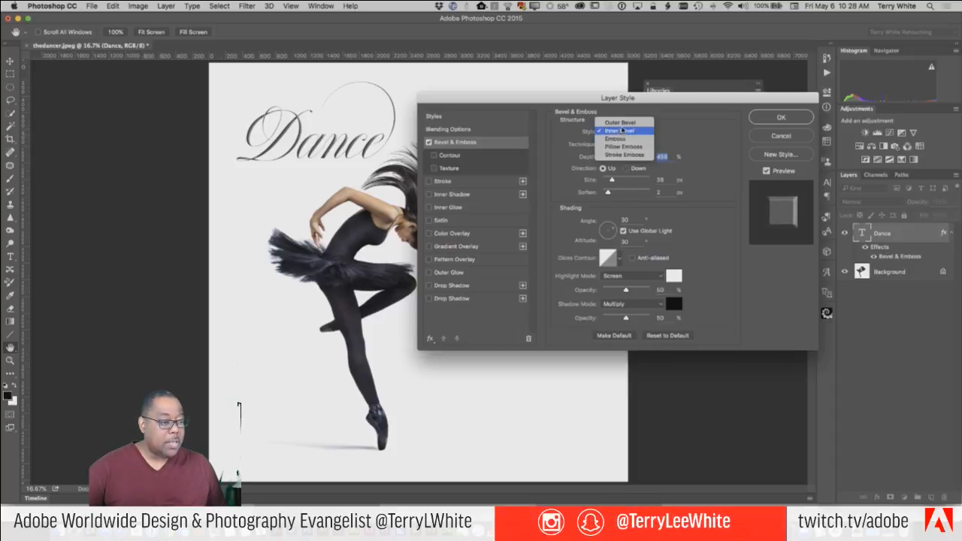
click(621, 123)
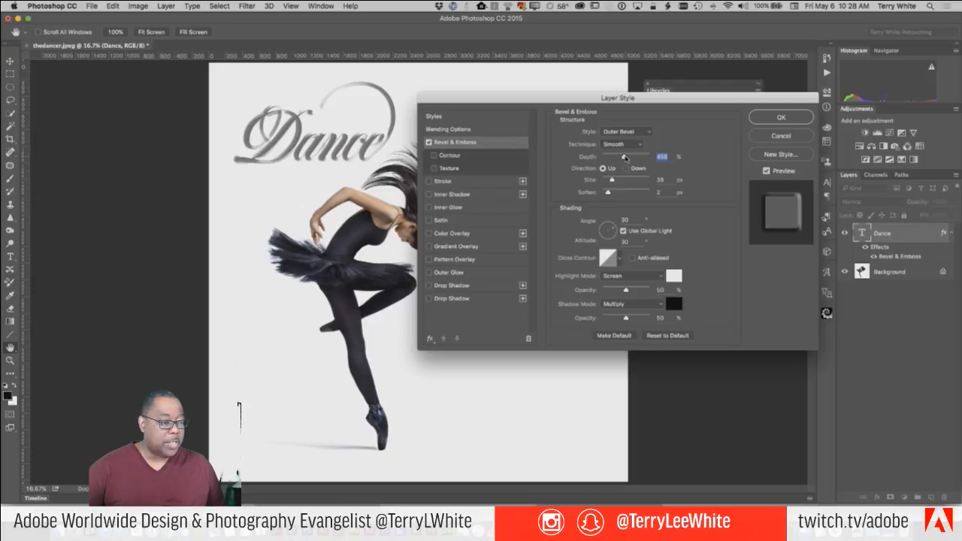
drag(625, 158, 612, 159)
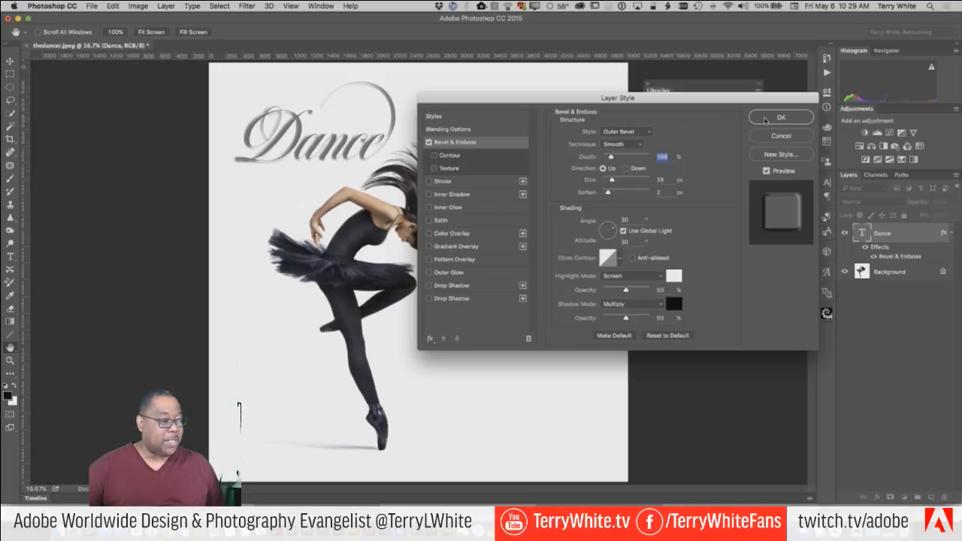
click(766, 121)
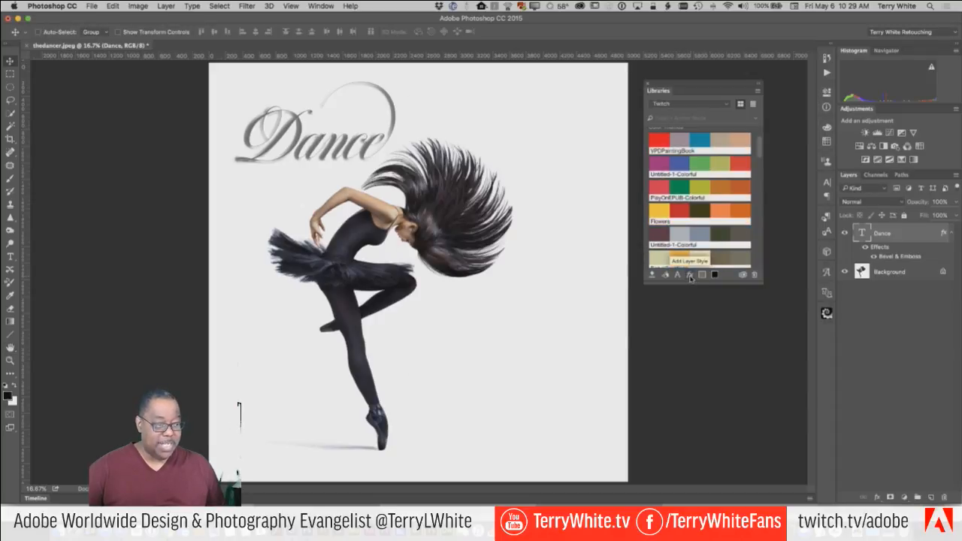
Save the Dance layer's bevel effect as a layer style in the Twitch library.
click(690, 276)
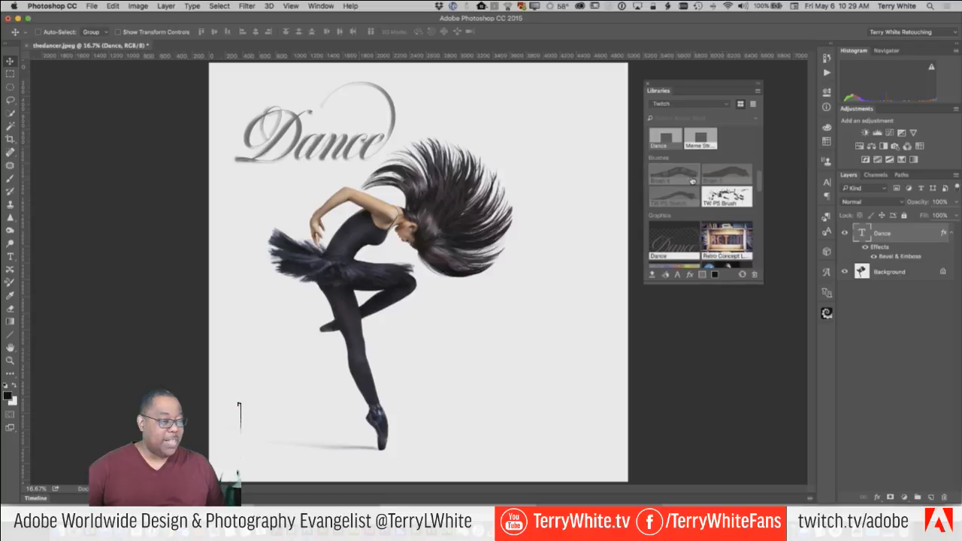
scroll(702, 171, up, 4)
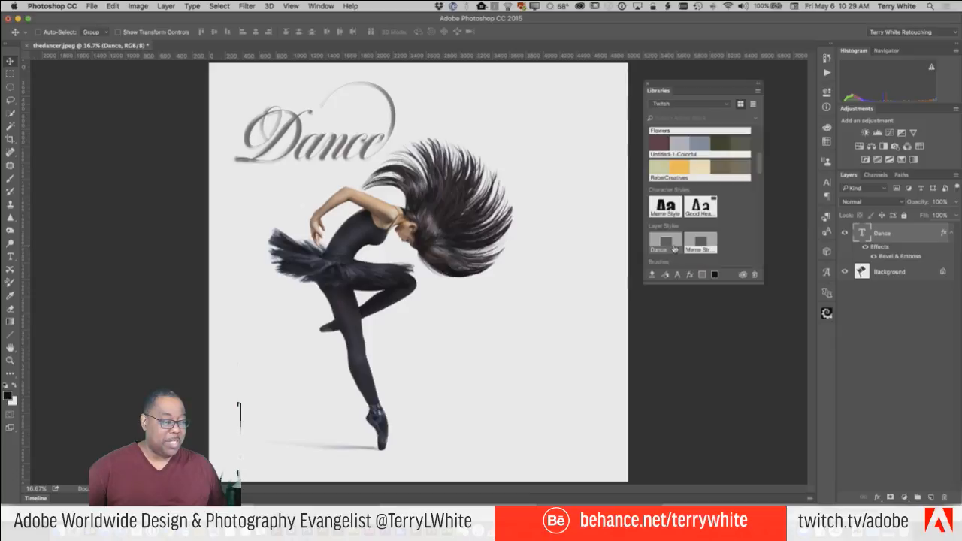
scroll(667, 253, up, 1)
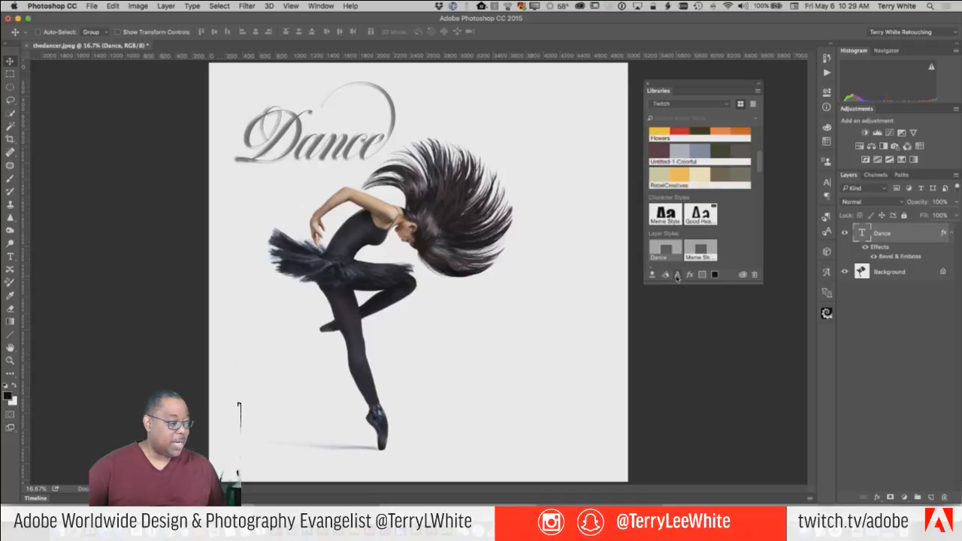
Save the "Dance" text's Nautica formatting as a character style in the Twitch library, and look over the saved assets.
scroll(699, 254, down, 5)
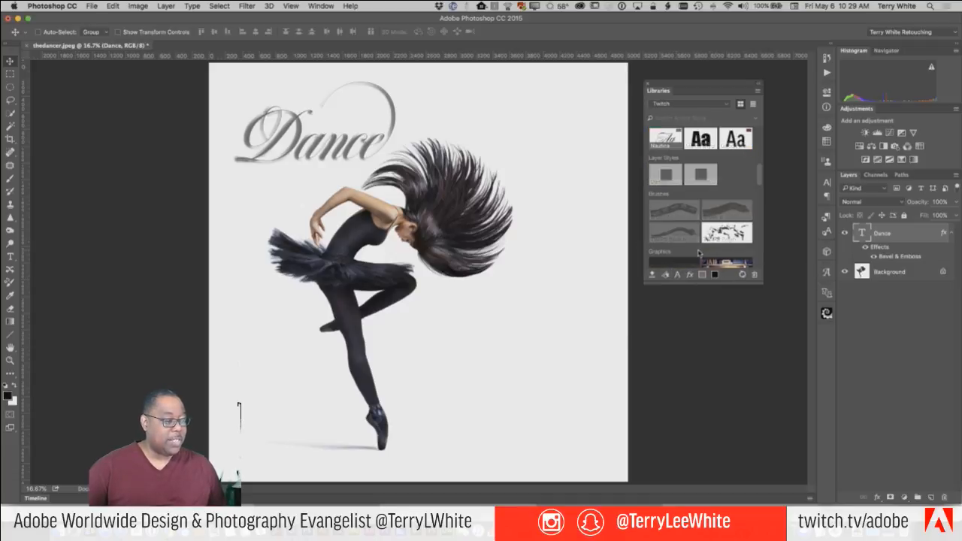
scroll(696, 218, up, 4)
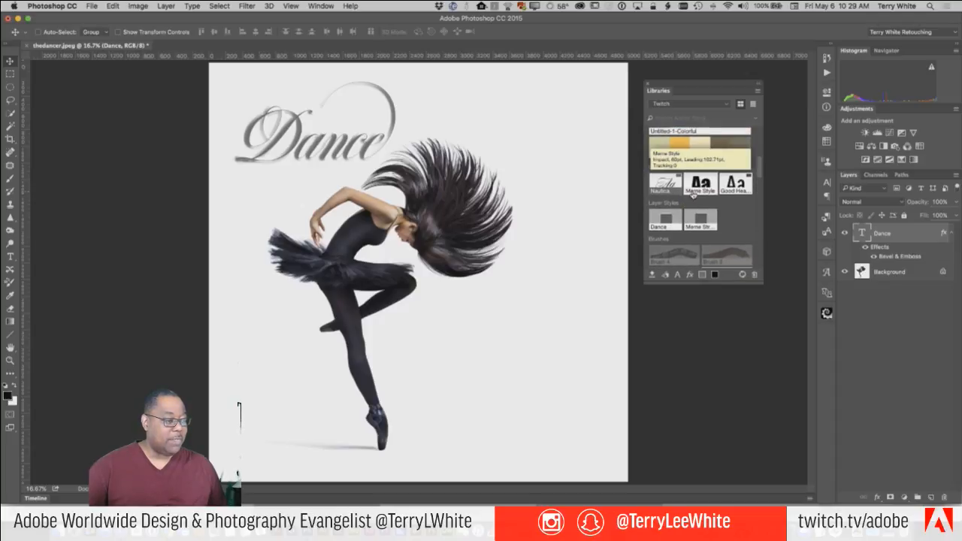
scroll(682, 234, up, 4)
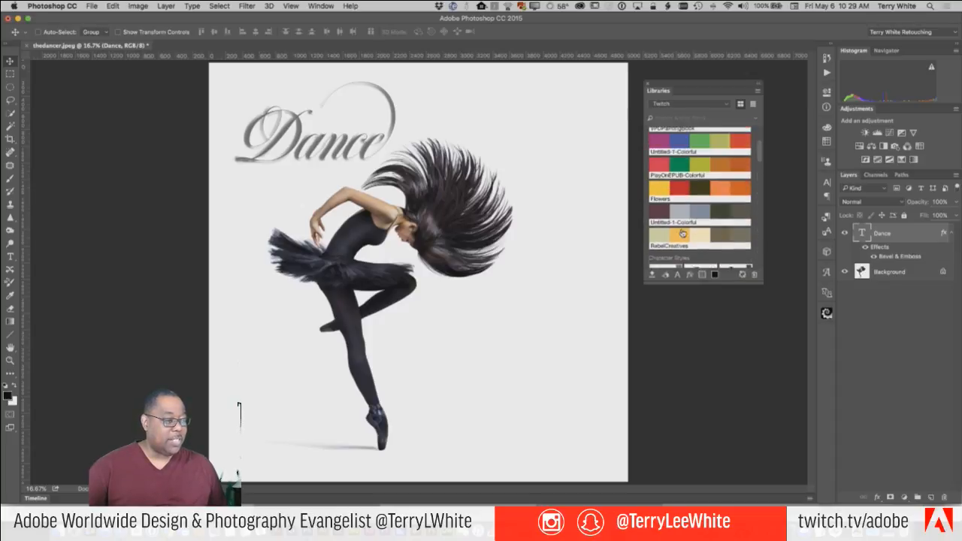
scroll(688, 229, down, 5)
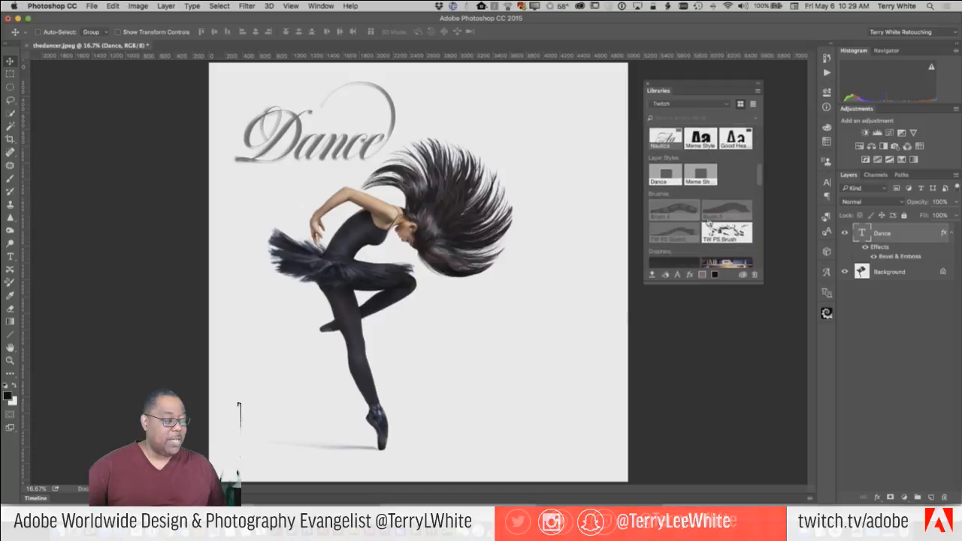
scroll(709, 222, down, 3)
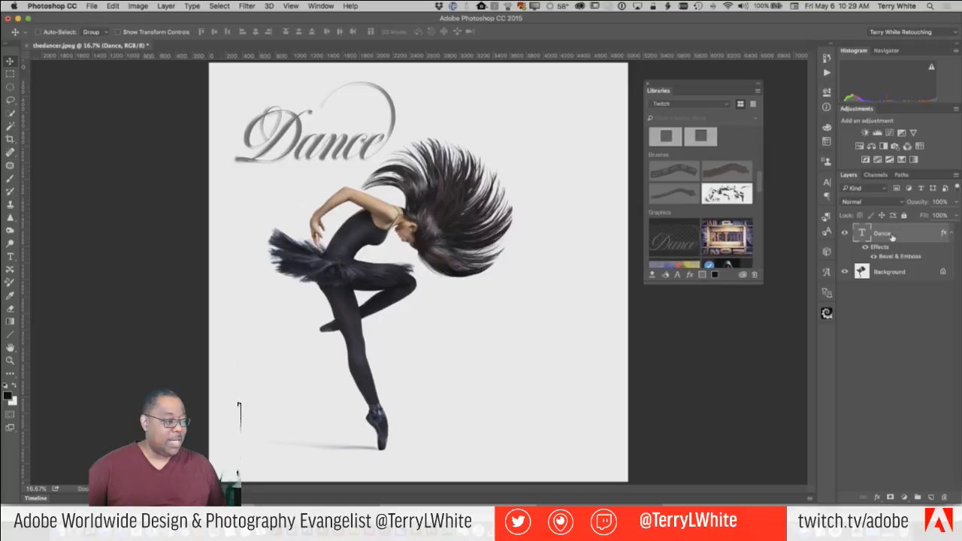
Delete the Dance text layer from the dancer image, and open the licensed Sportwoman stock image from the library as its own document.
drag(893, 236, 948, 500)
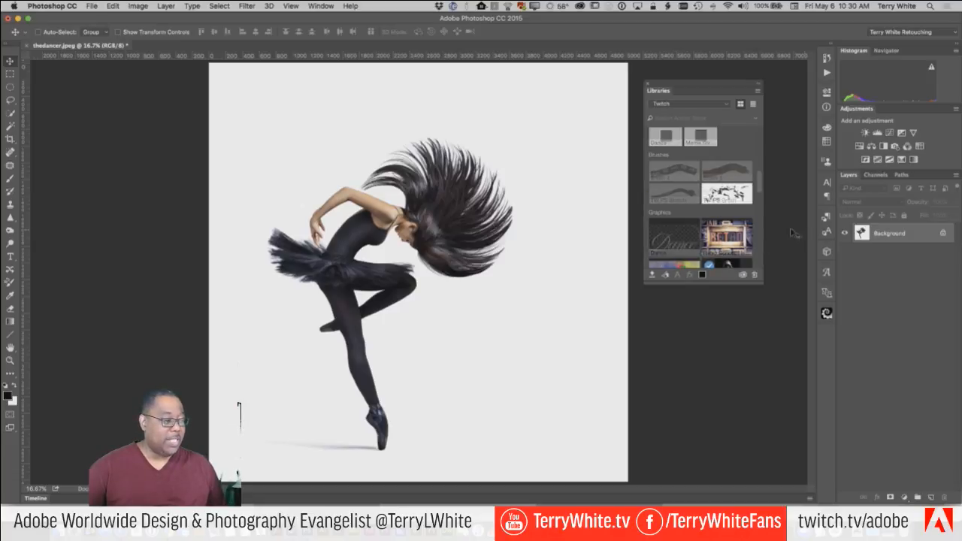
scroll(726, 230, down, 2)
scroll(726, 218, down, 8)
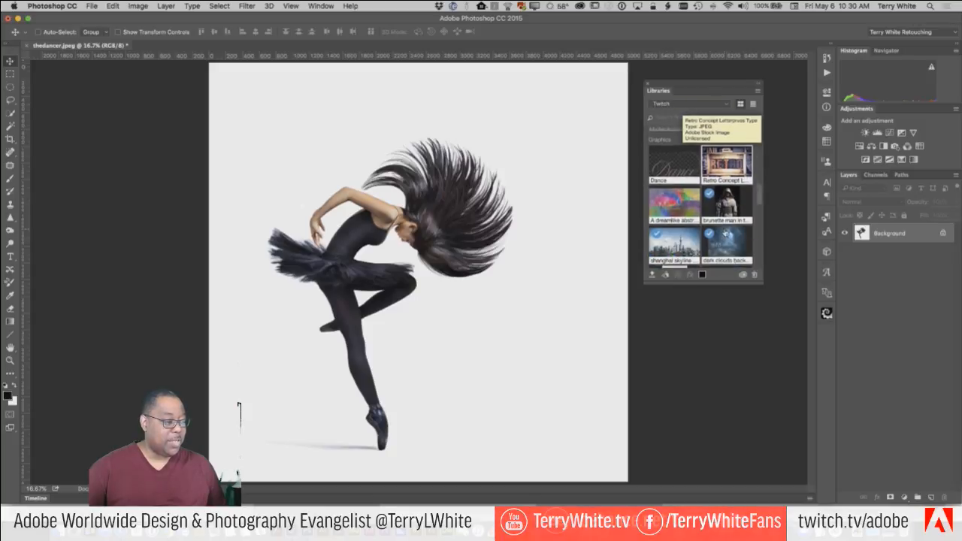
scroll(723, 212, down, 2)
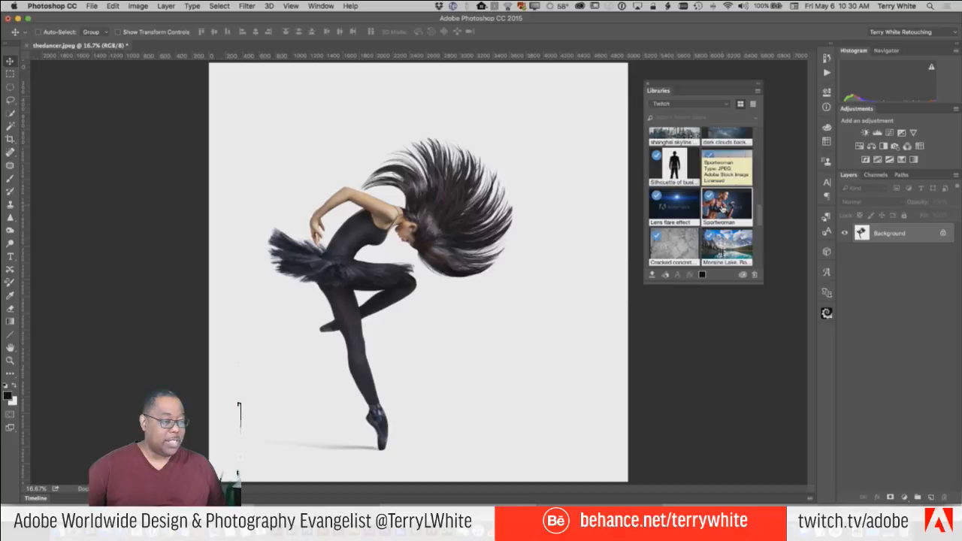
mouse_move(724, 211)
mouse_down()
mouse_move(443, 288)
mouse_move(759, 207)
mouse_move(724, 208)
mouse_up()
double_click(727, 204)
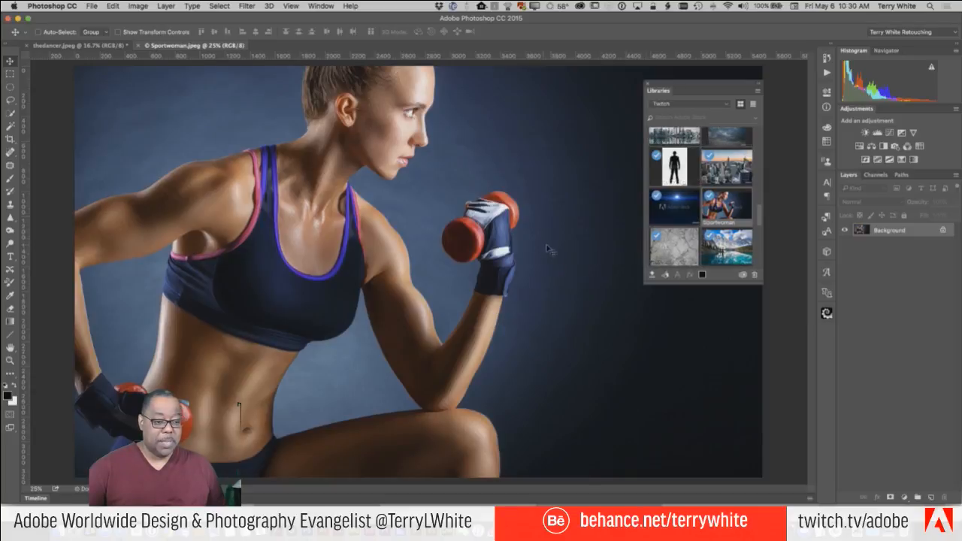
Place the Dance graphic from the library in the upper-left area of the Sportwoman image, scaled down to fit beside her head.
scroll(715, 218, up, 10)
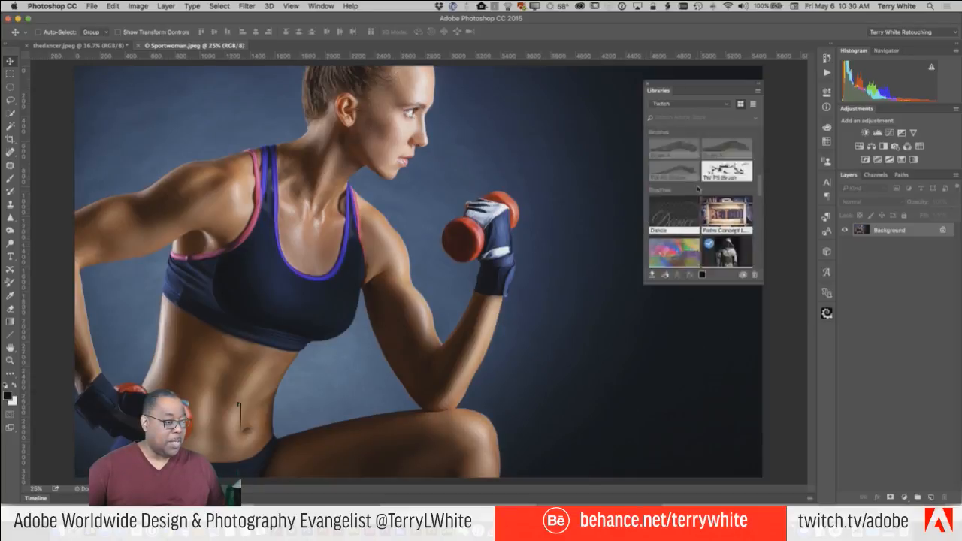
scroll(698, 188, down, 4)
scroll(688, 203, down, 3)
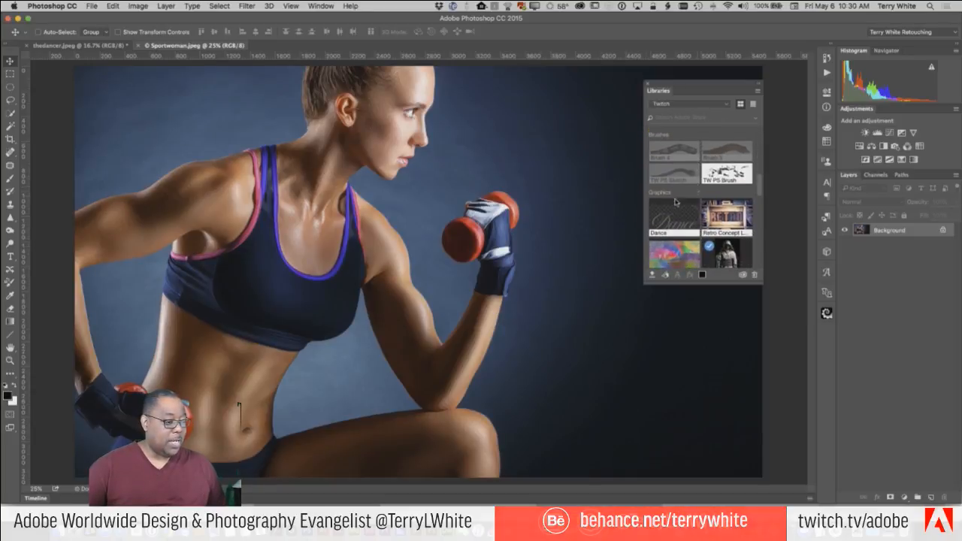
drag(671, 223, 137, 127)
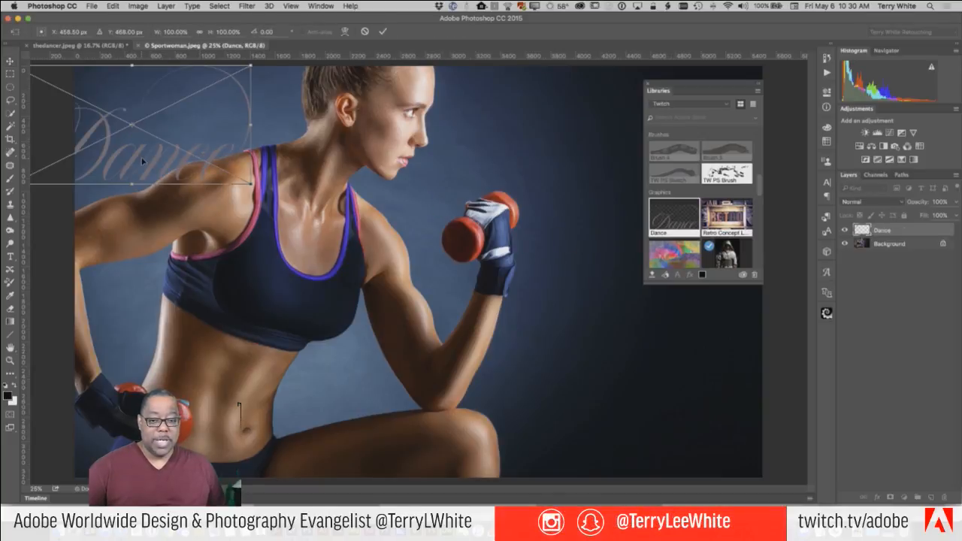
drag(142, 161, 211, 173)
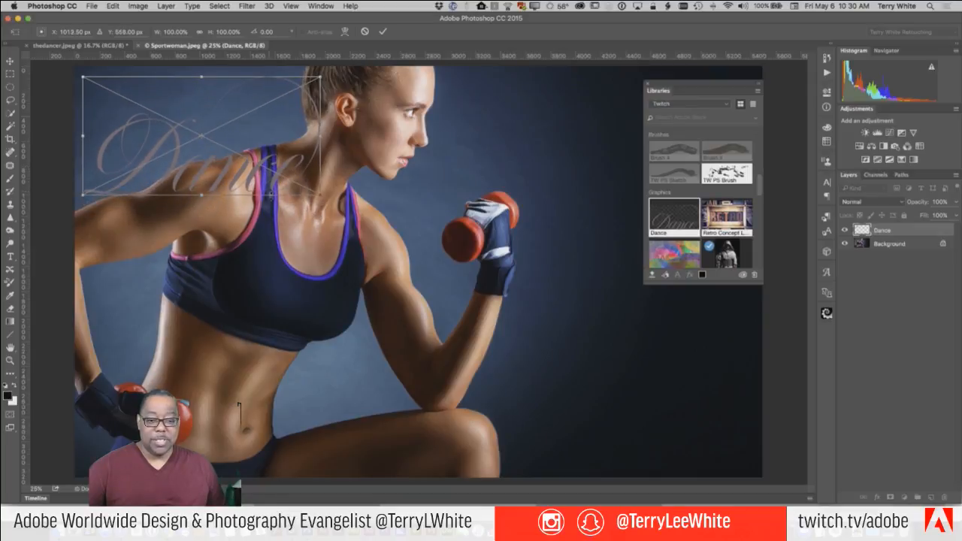
drag(321, 196, 239, 139)
key(Return)
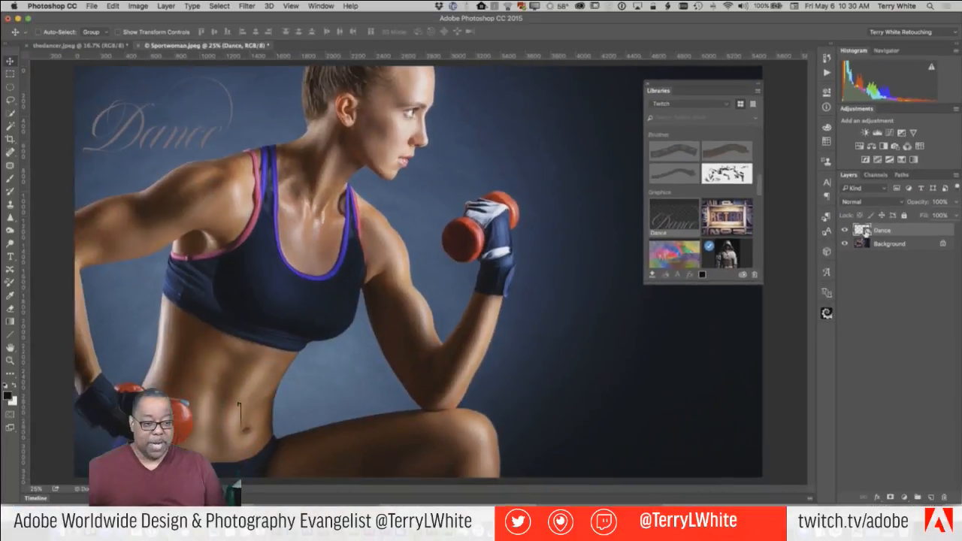
Place the Dance graphic from the library in the upper-left area of the dancer image, above her raised arm.
click(68, 46)
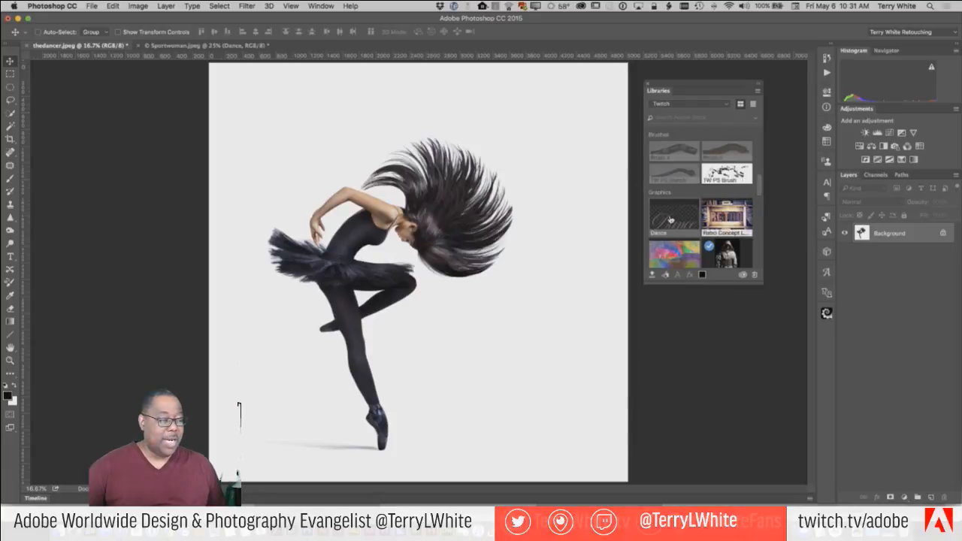
drag(671, 220, 326, 145)
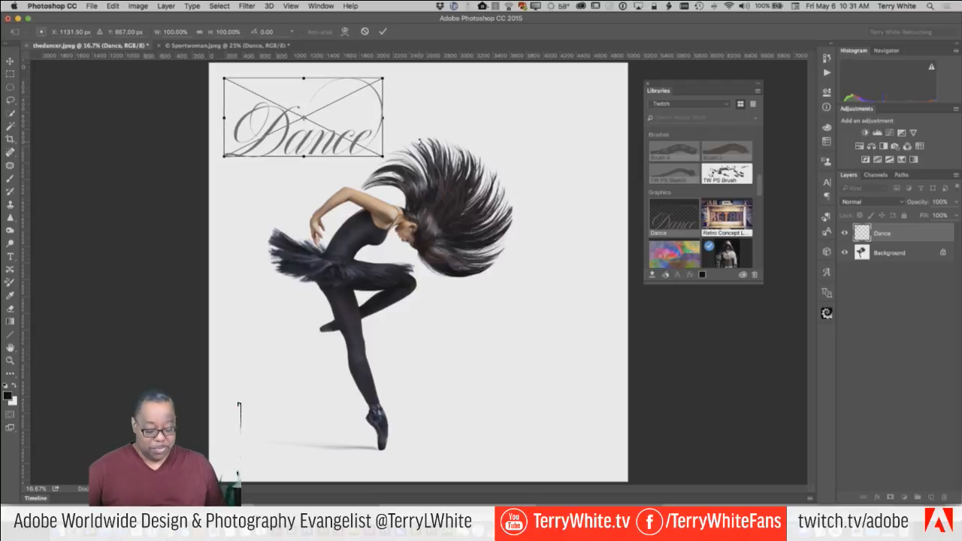
key(Return)
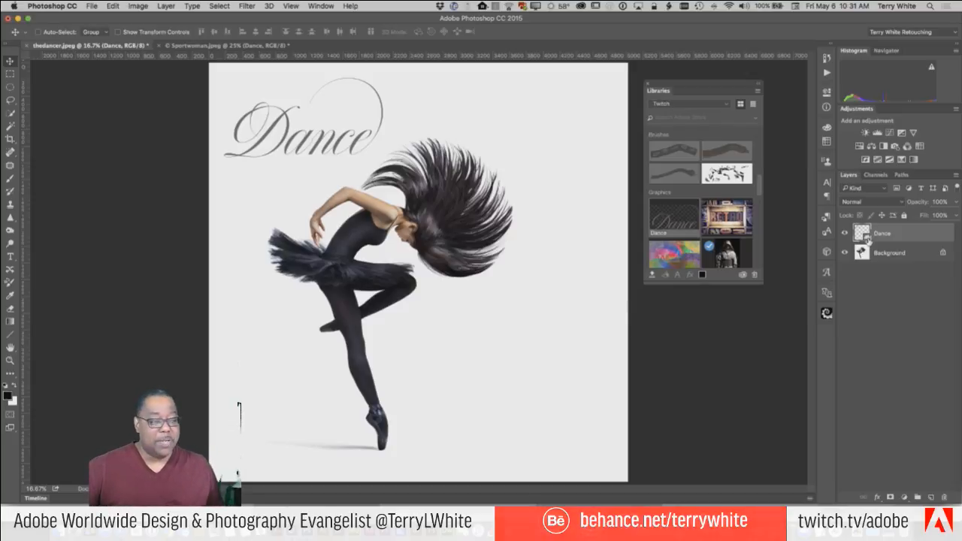
Open the library's Dance graphic for editing and replace its final "e" with the alternate glyph whose long swash sweeps back to the "D".
double_click(669, 224)
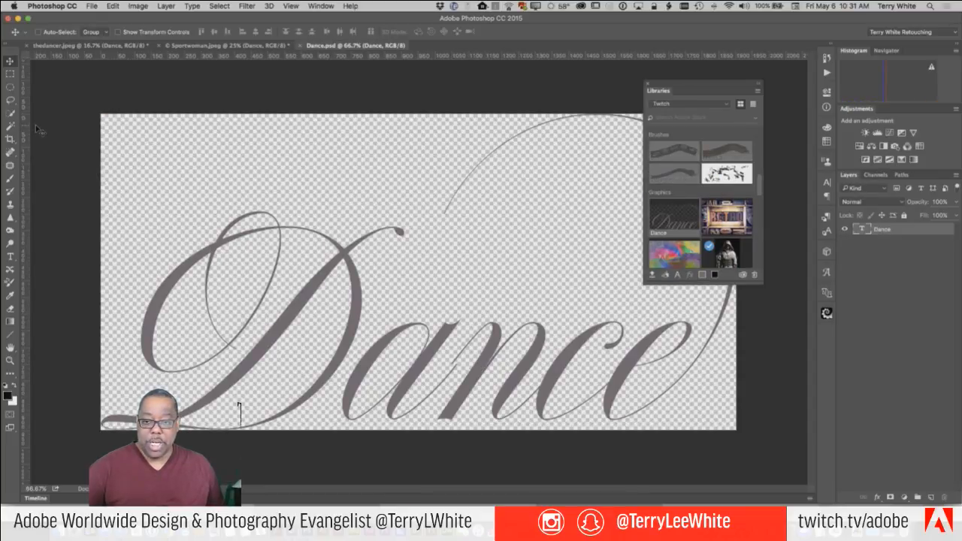
click(11, 257)
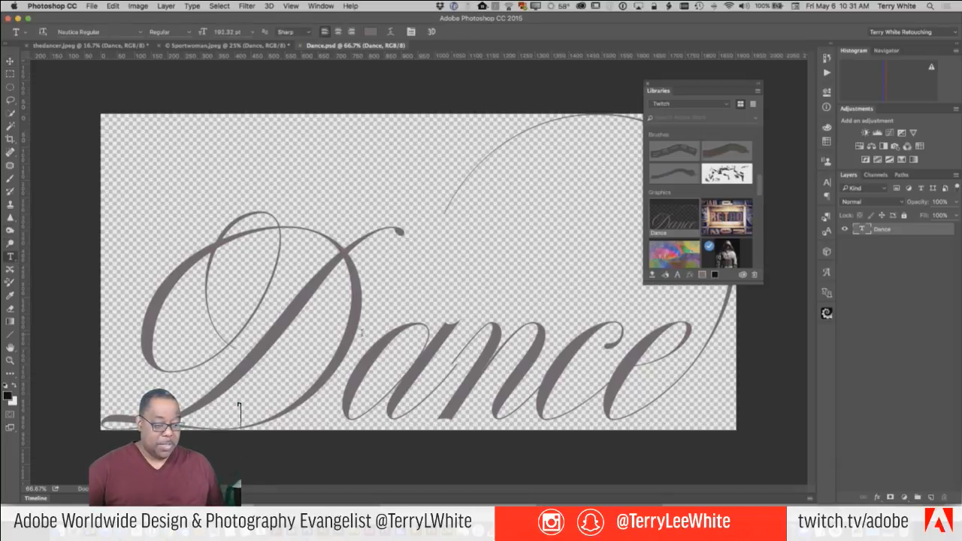
click(239, 412)
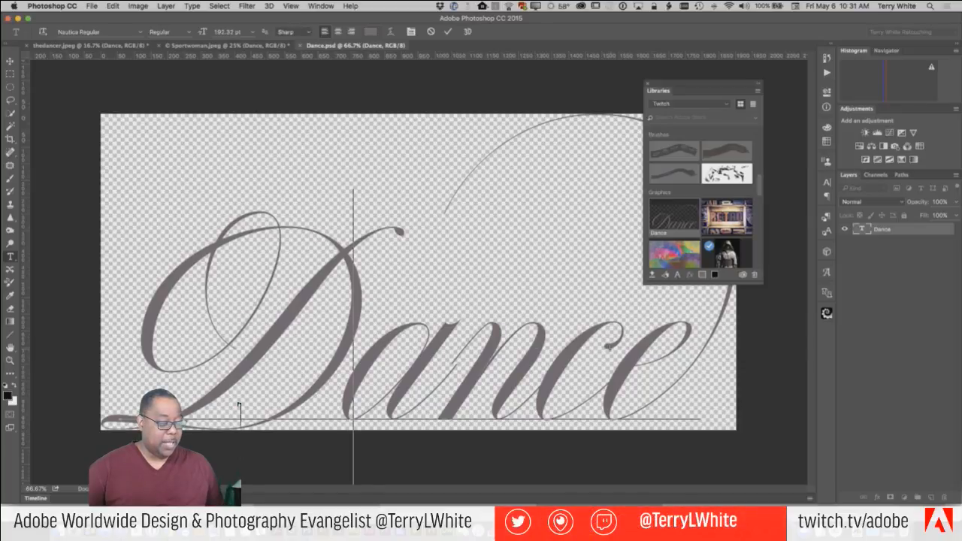
key(Right)
key(Right)
key(Right)
key(shift+Right)
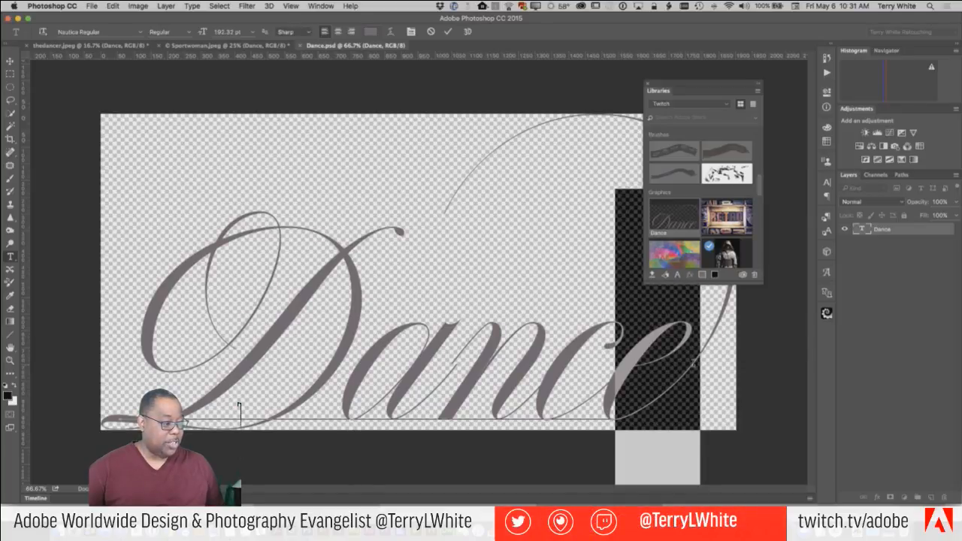
click(828, 273)
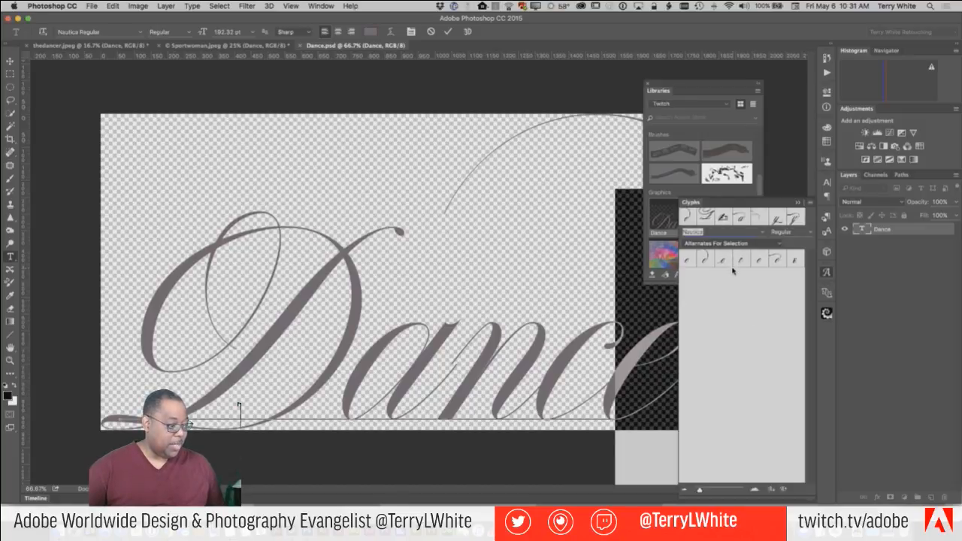
double_click(776, 259)
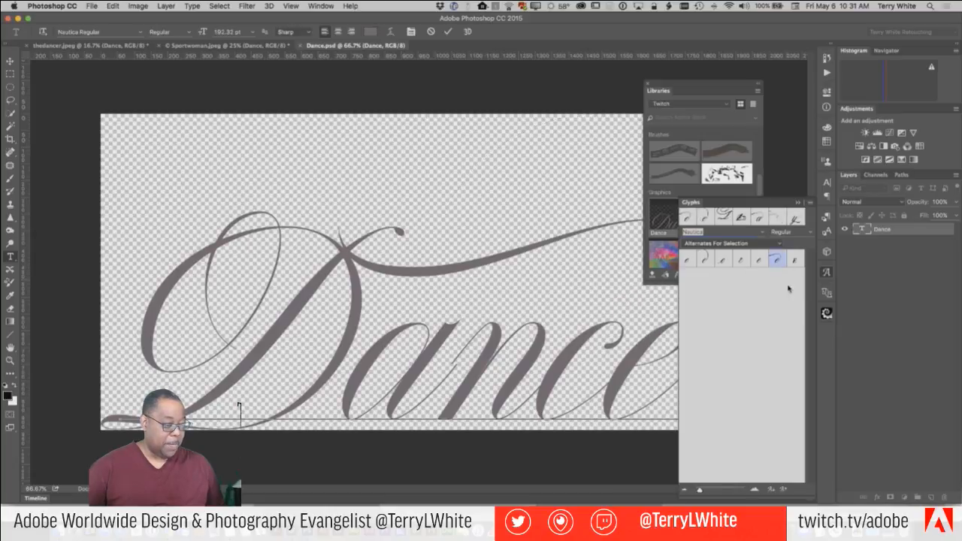
click(798, 203)
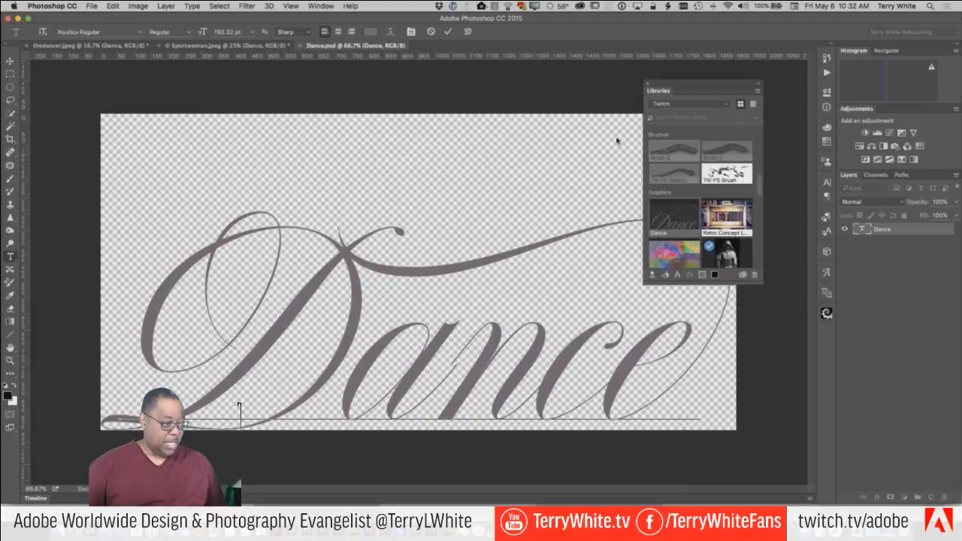
click(449, 33)
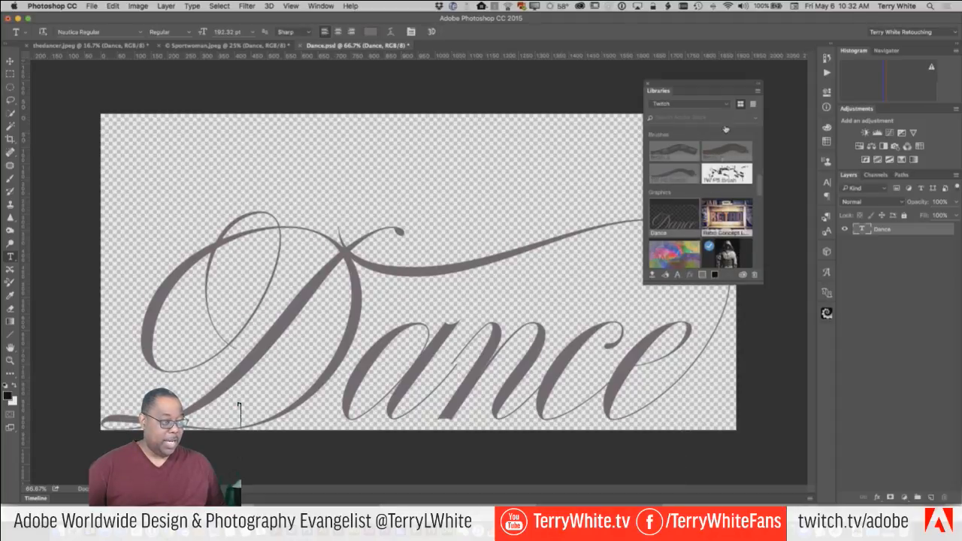
Save and close the edited Dance graphic, and check its lettering in the dancer and Sportwoman images.
drag(684, 86, 776, 70)
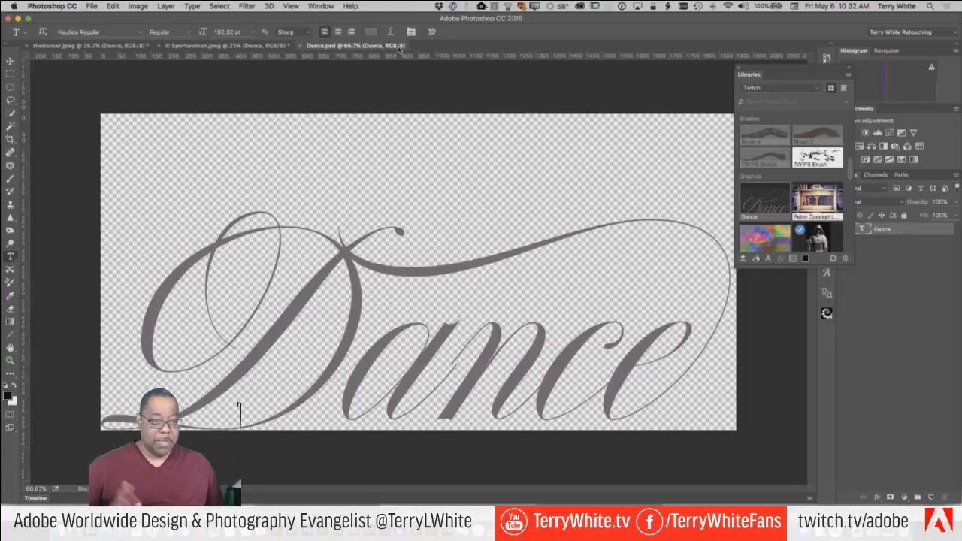
click(301, 46)
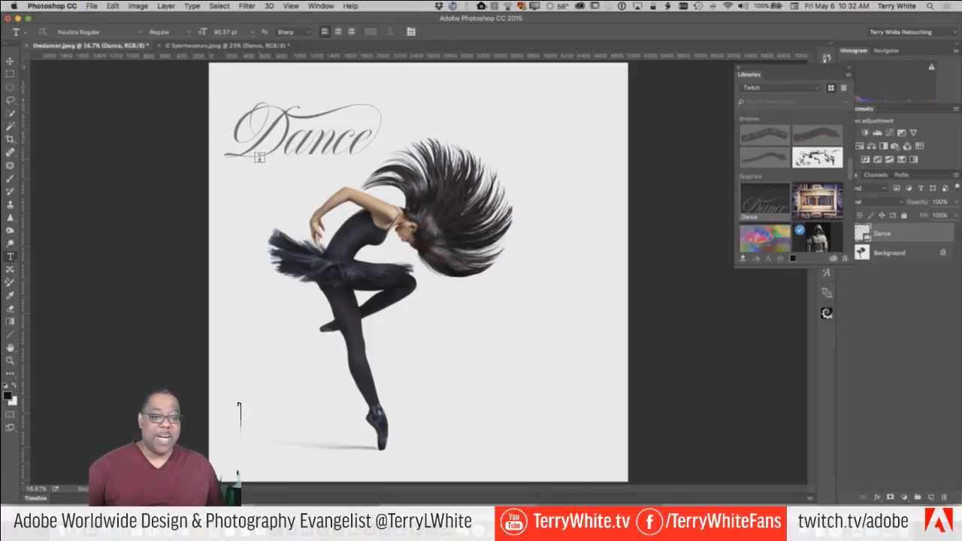
click(203, 46)
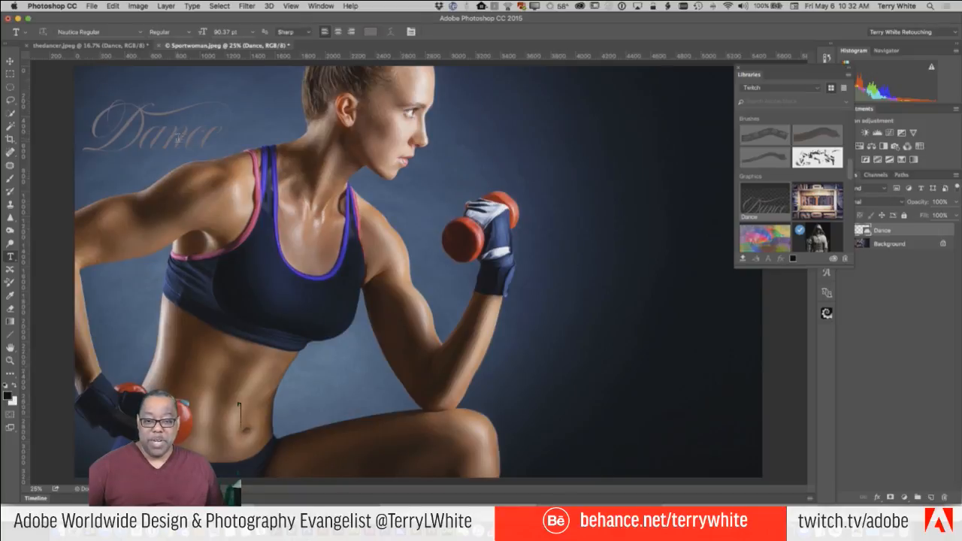
click(103, 46)
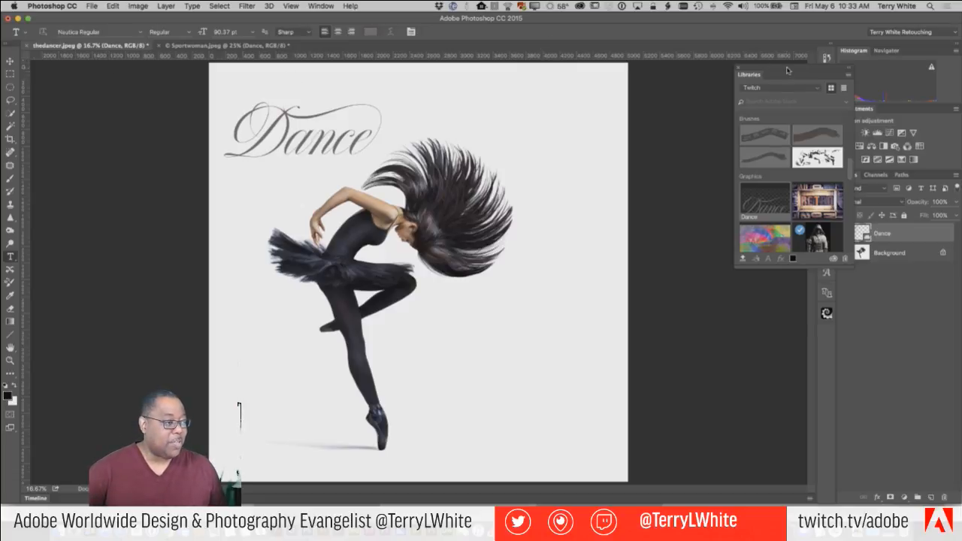
Apply the Dance layer style from the Twitch library to the Dance layer in the dancer image.
drag(786, 73, 720, 86)
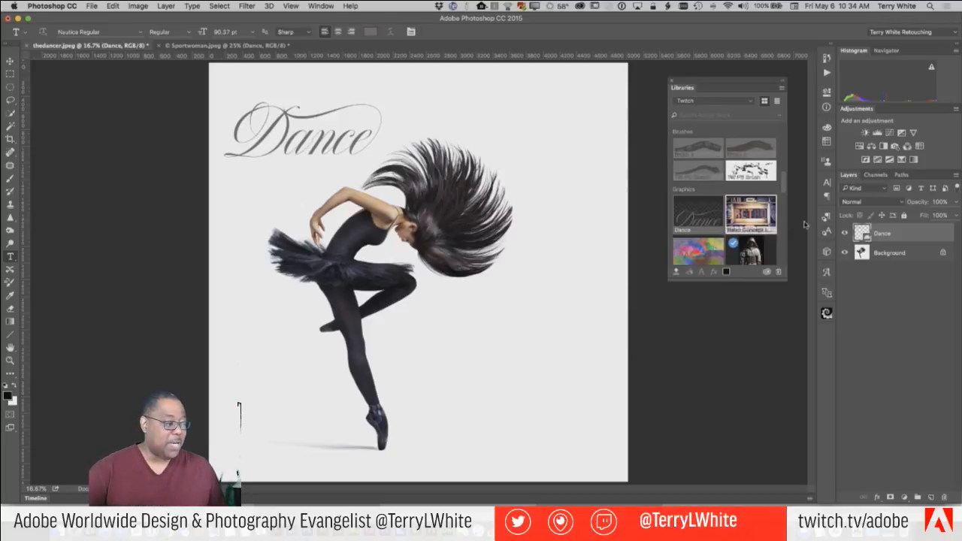
scroll(730, 236, down, 10)
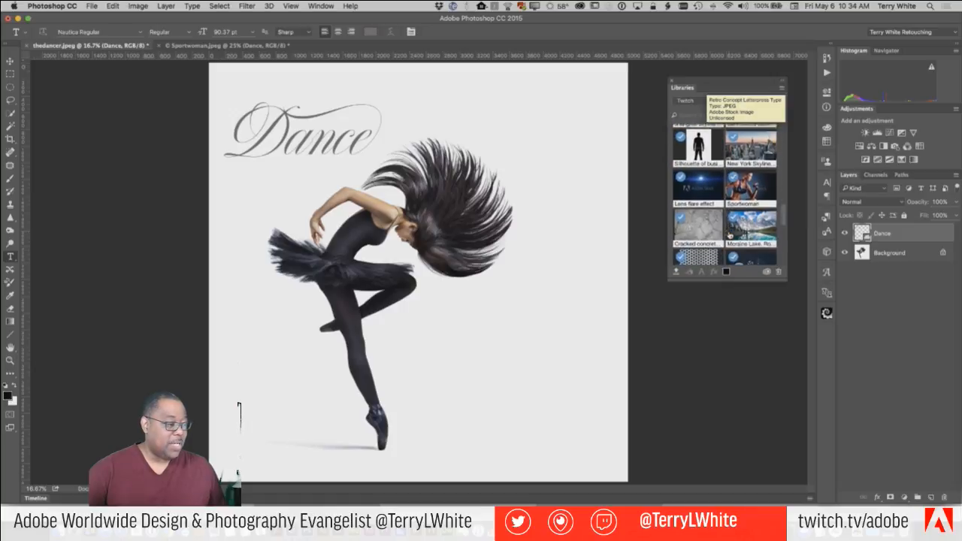
scroll(730, 237, up, 5)
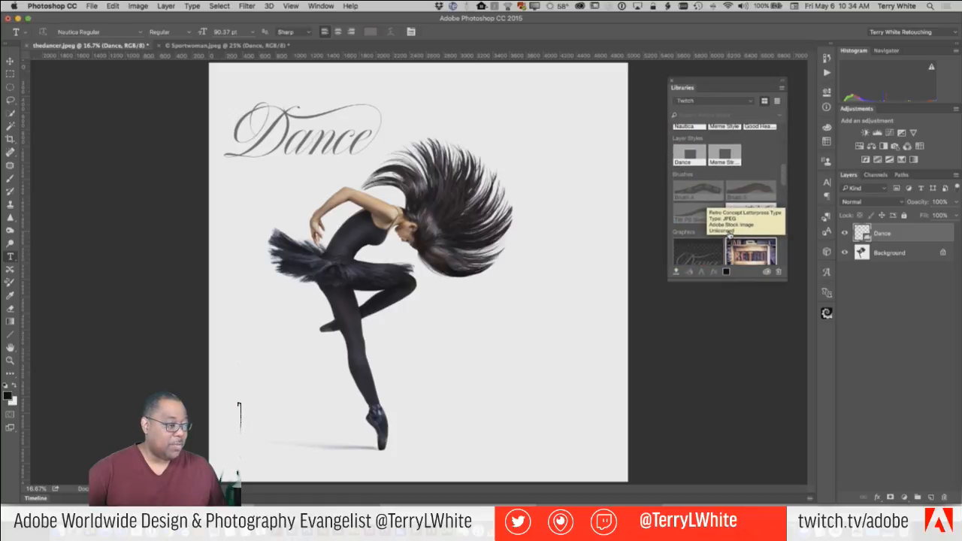
scroll(729, 235, up, 2)
click(683, 169)
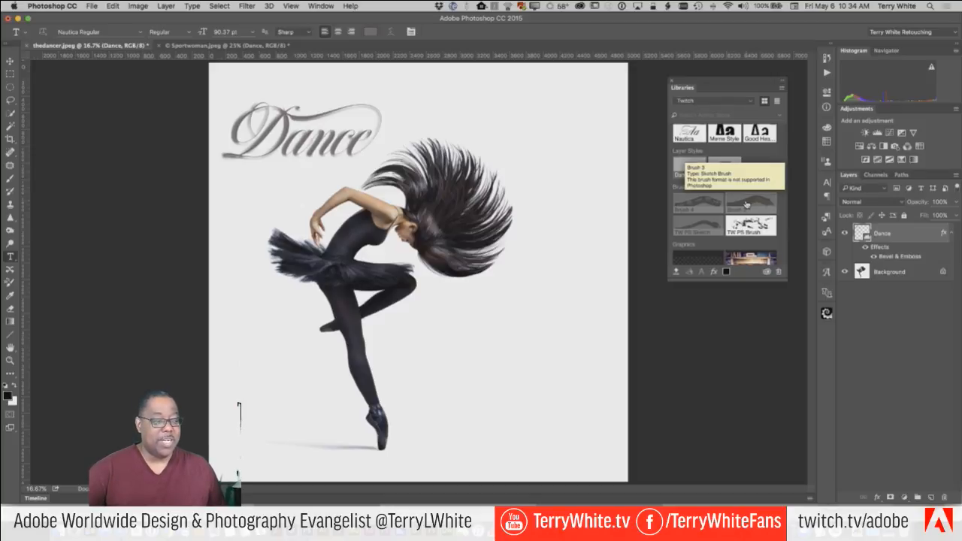
Rename the gray color in the Twitch library as "Dance" and make it the foreground color.
scroll(746, 204, up, 10)
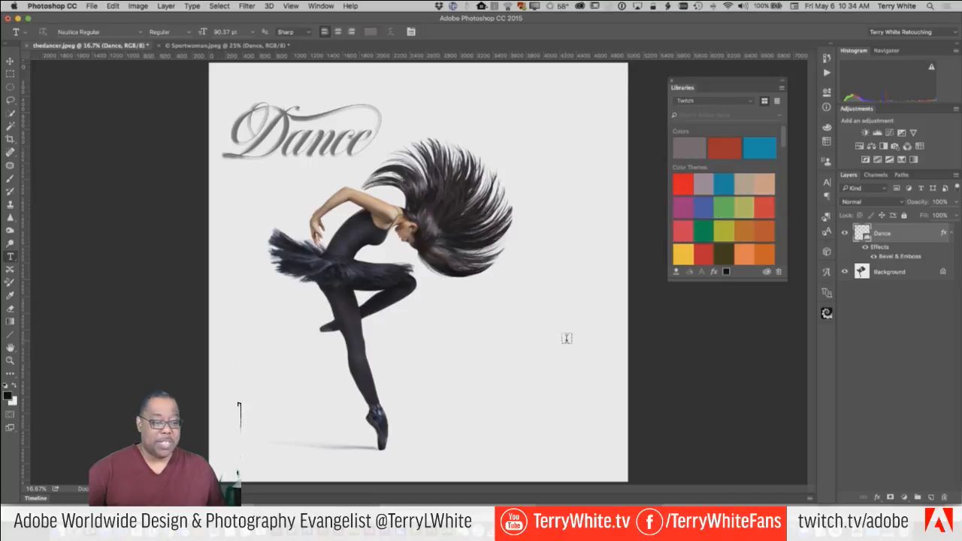
right_click(686, 148)
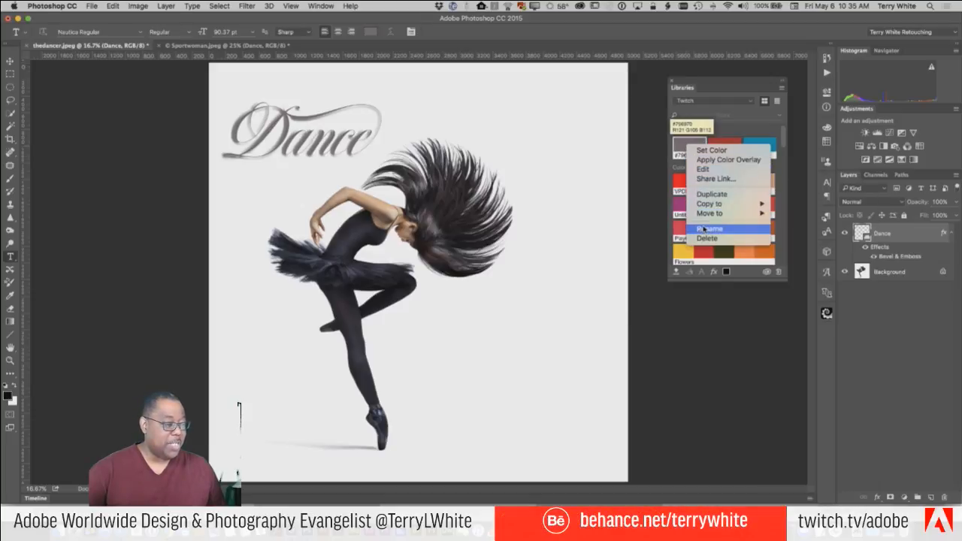
click(704, 228)
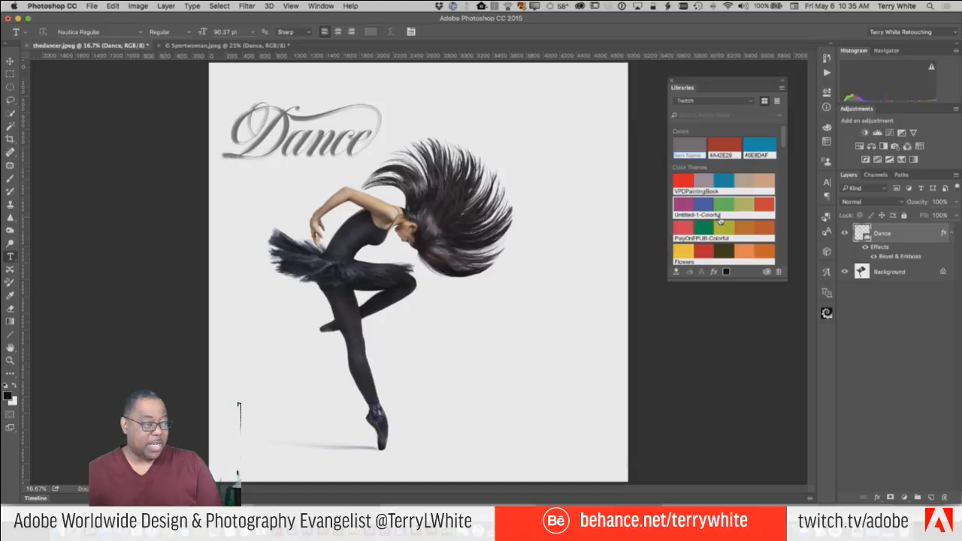
click(689, 146)
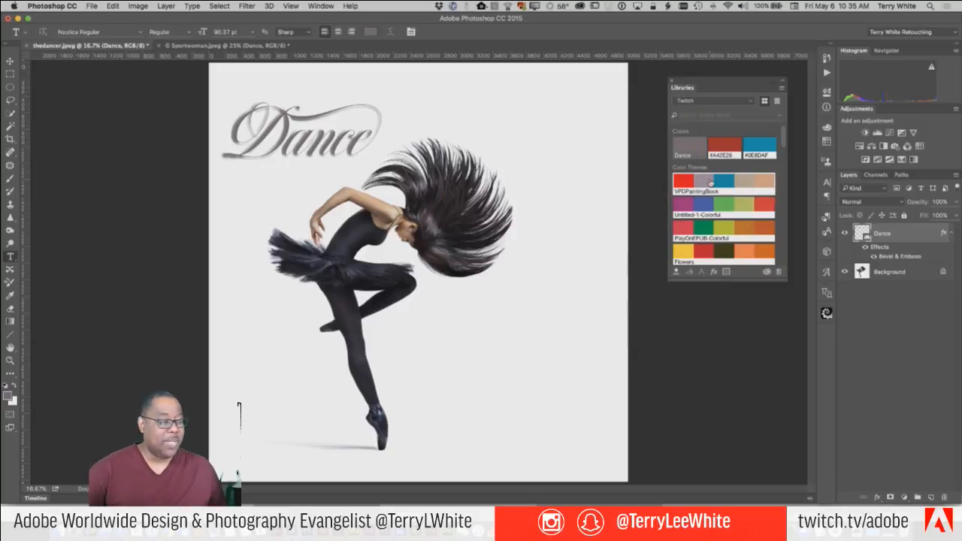
Open the collaborator invitation for the Twitch library on the website and activate its email address field.
scroll(745, 220, down, 5)
scroll(744, 221, down, 5)
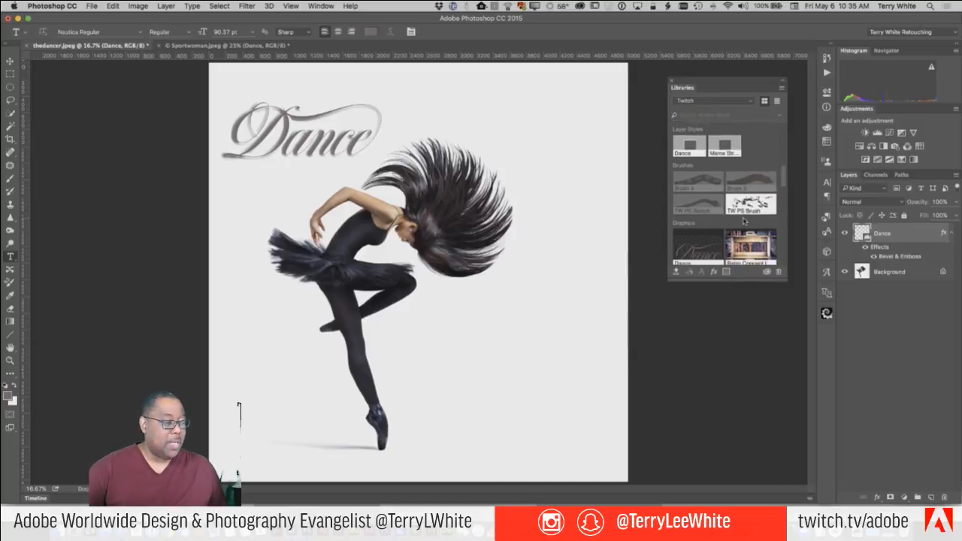
click(782, 90)
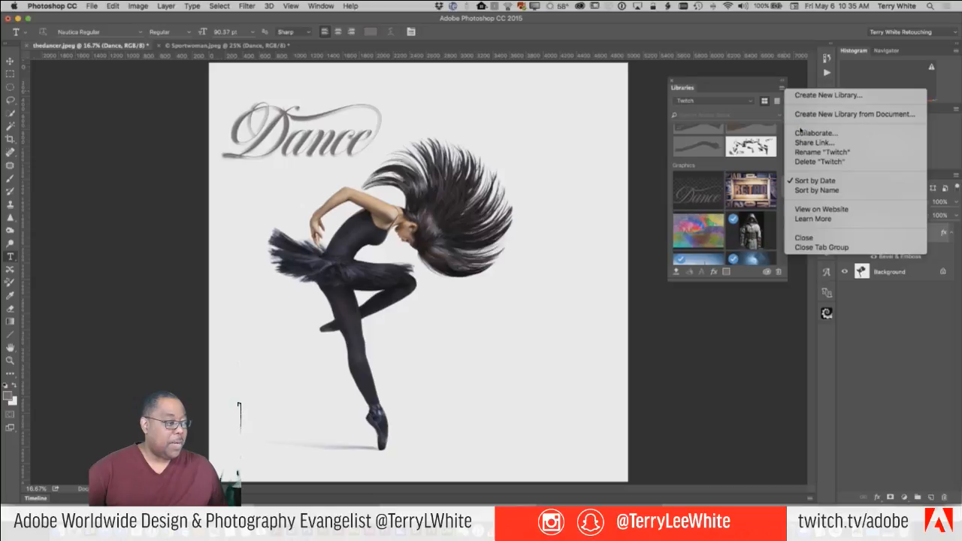
click(801, 133)
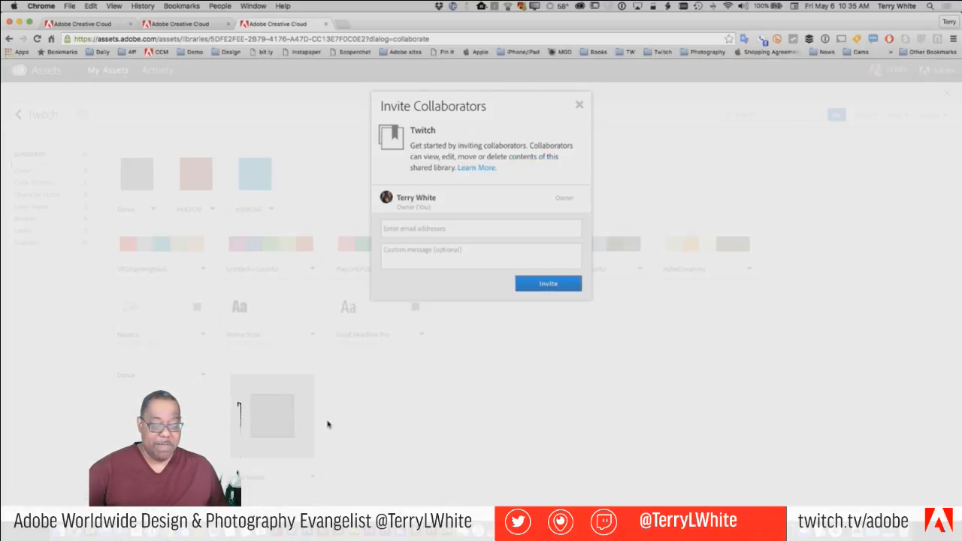
click(415, 230)
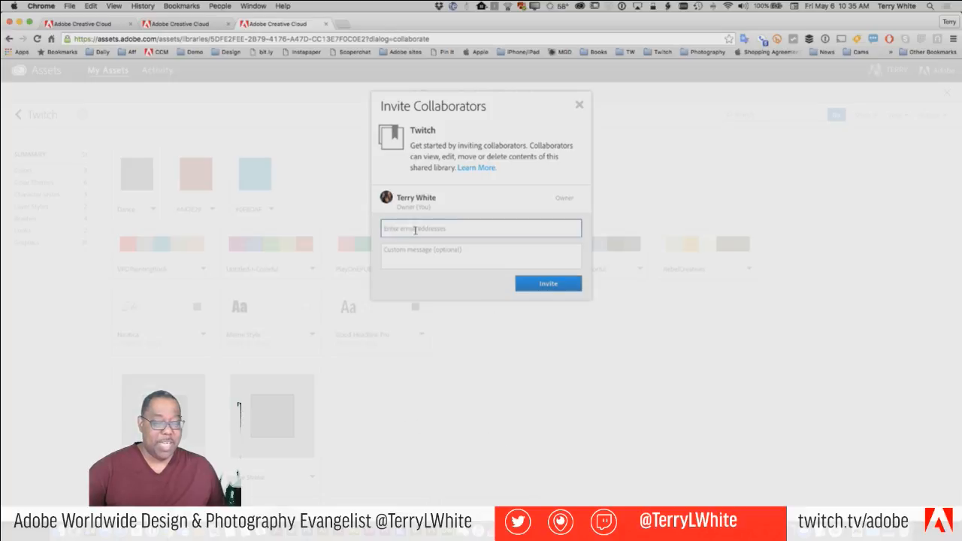
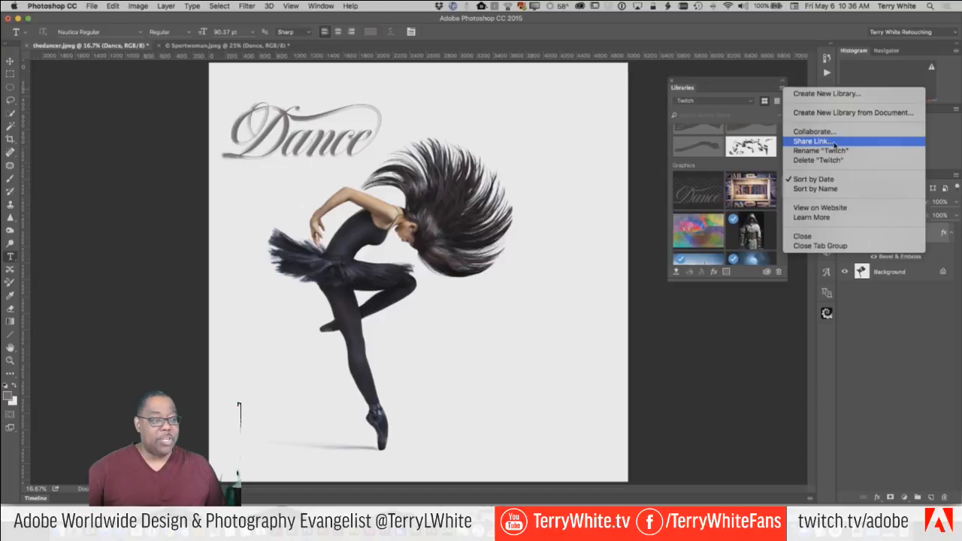
View the public link sharing option for the Twitch library, dismiss it, and look over the library's assets on the website.
click(834, 146)
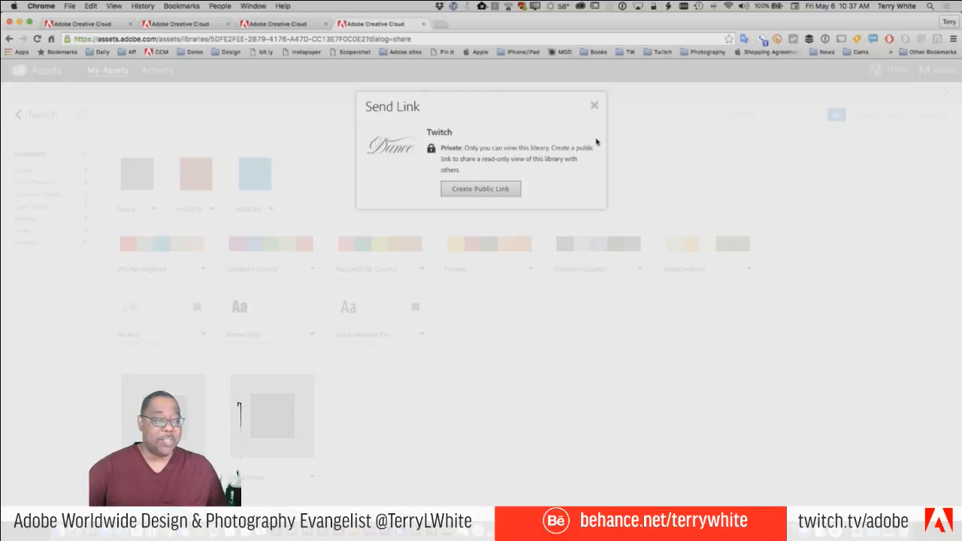
click(594, 107)
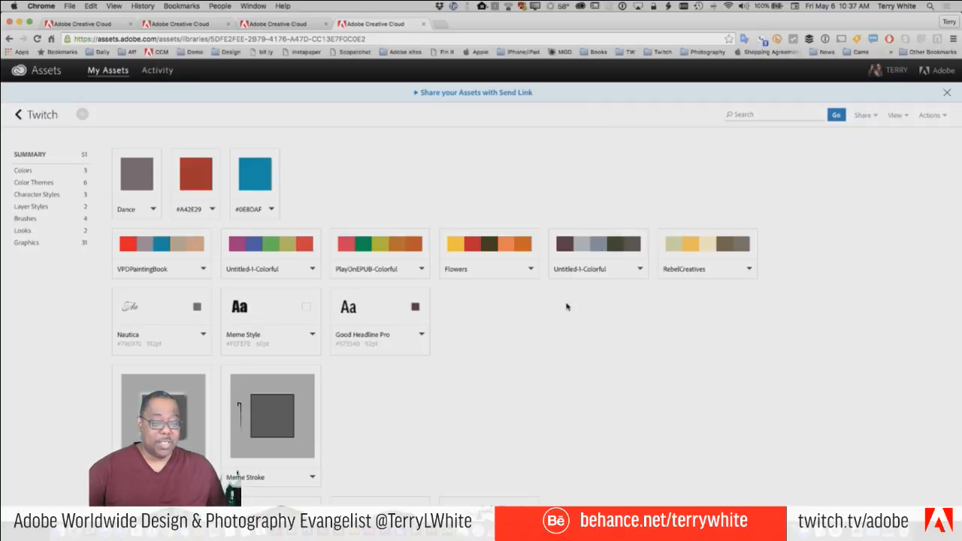
scroll(567, 306, down, 3)
scroll(567, 306, down, 2)
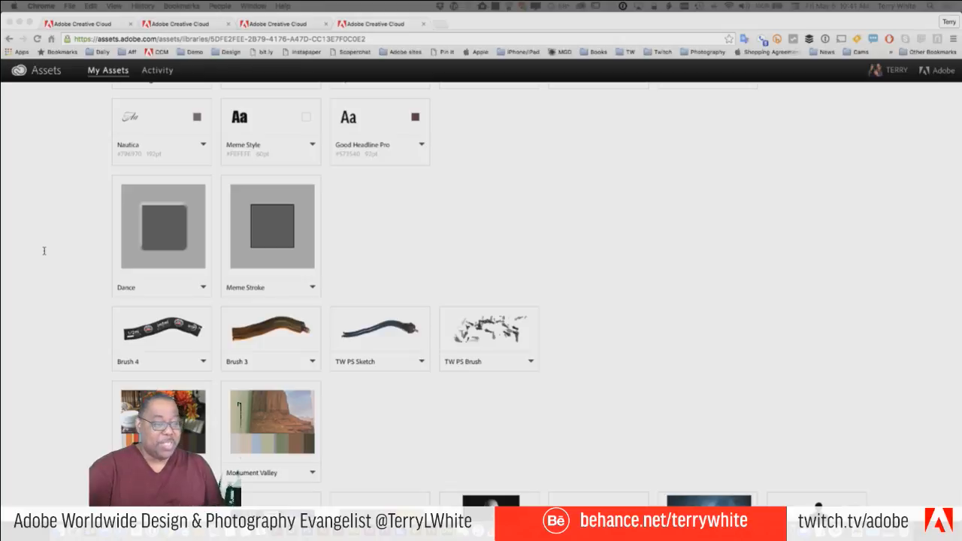
Switch back to Photoshop and view the activity stream on the Creative Cloud desktop app's Home page.
key(super+Tab)
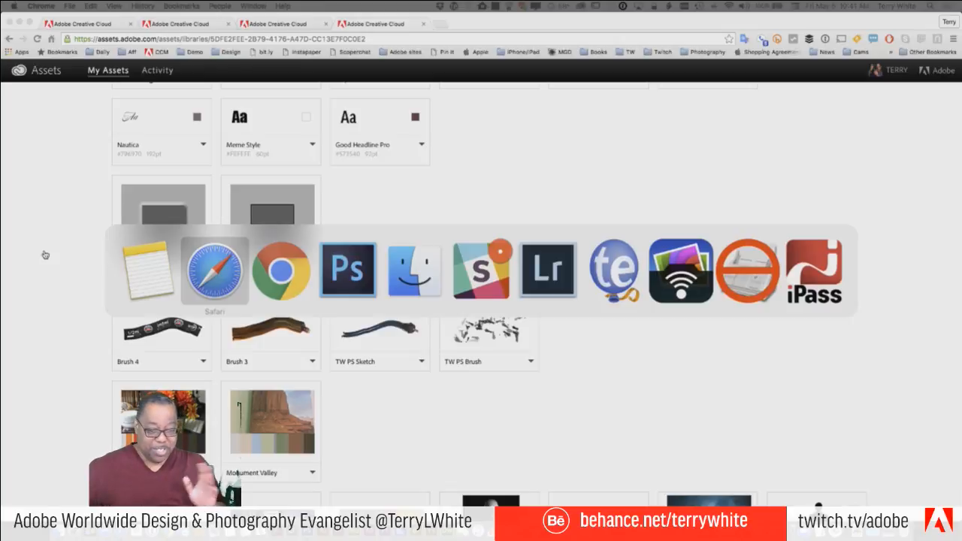
key(super+Tab)
key(super+Tab)
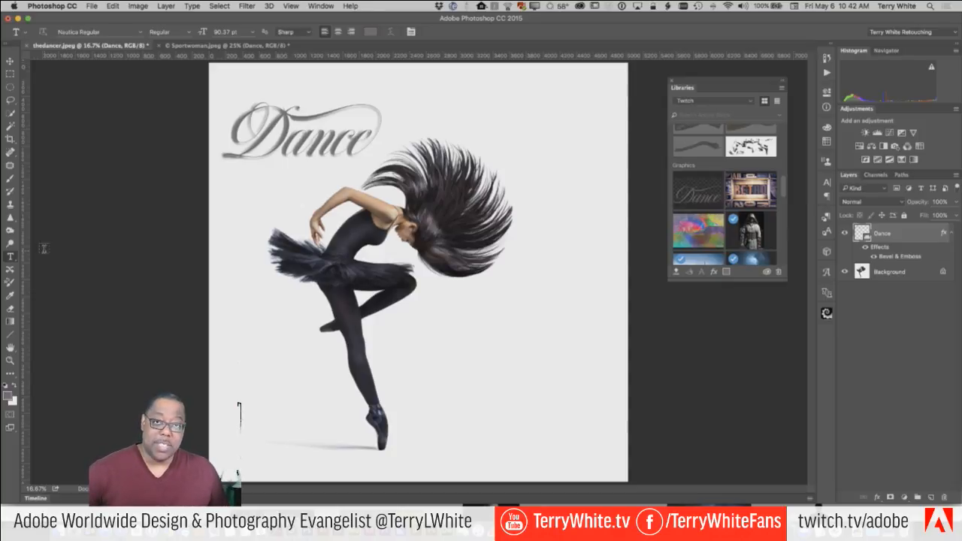
click(580, 8)
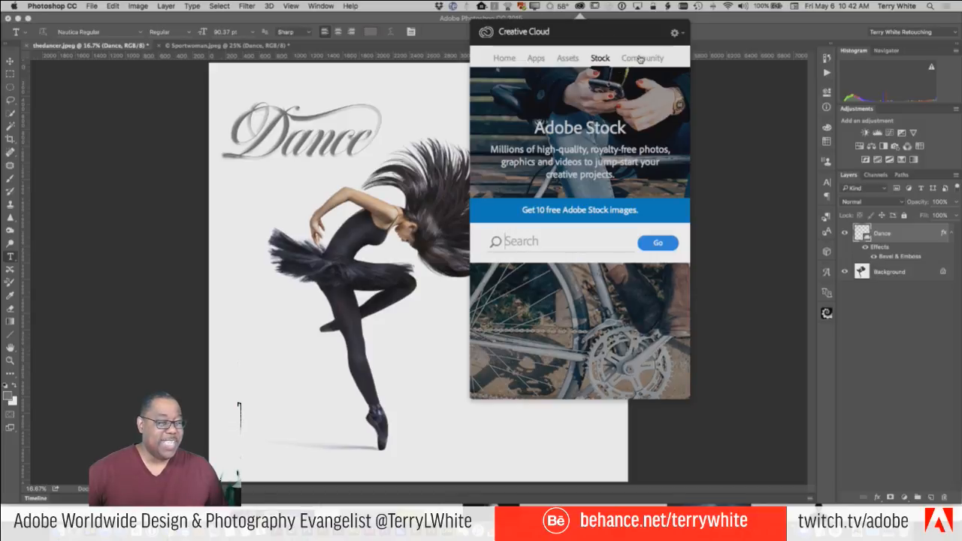
click(505, 58)
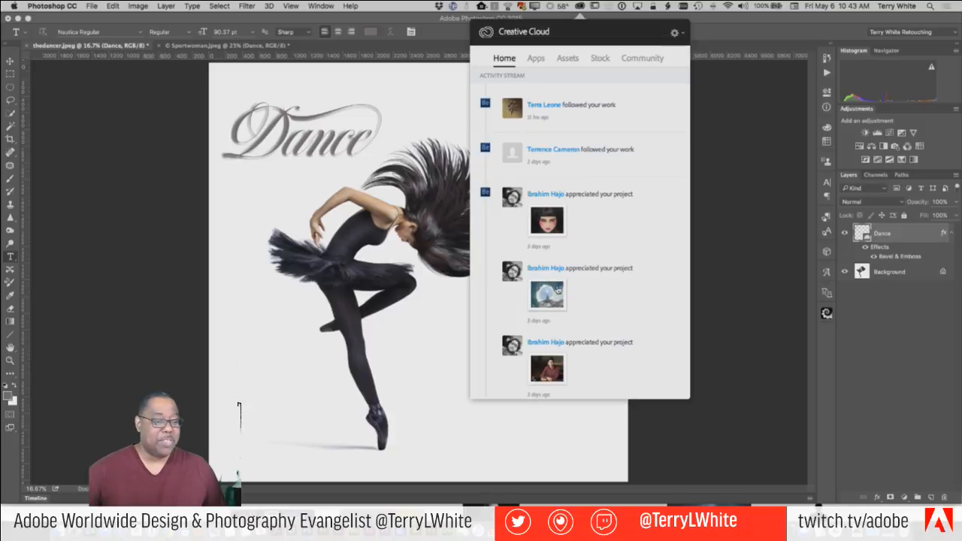
Look through the installed and additional apps listed in the Creative Cloud desktop app.
click(535, 59)
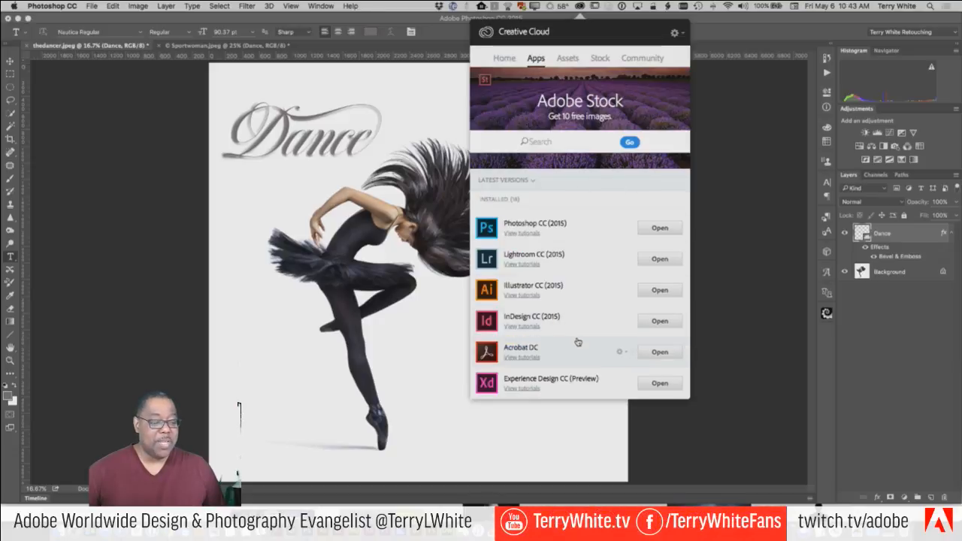
scroll(577, 343, down, 10)
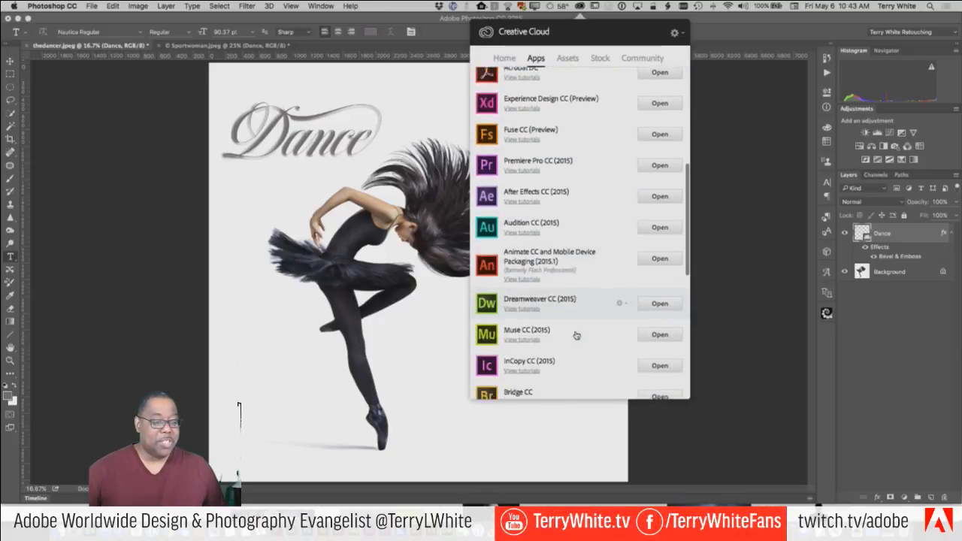
scroll(577, 335, down, 10)
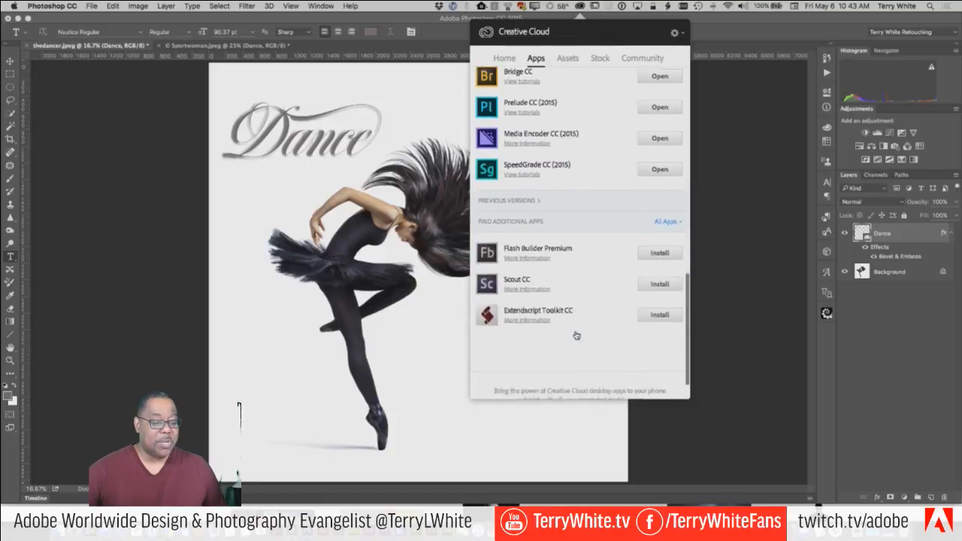
scroll(619, 273, up, 20)
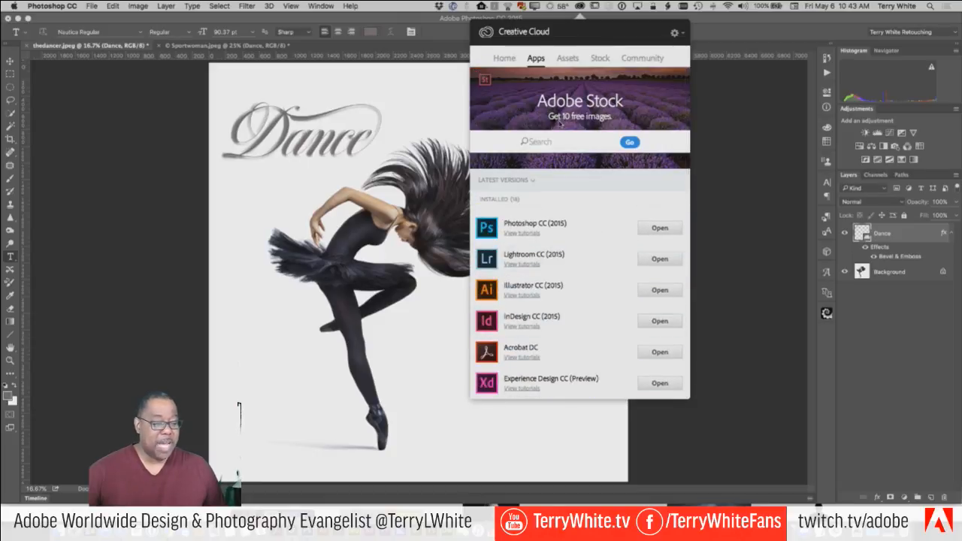
Browse the featured Market assets across all categories in the Creative Cloud desktop app.
click(569, 59)
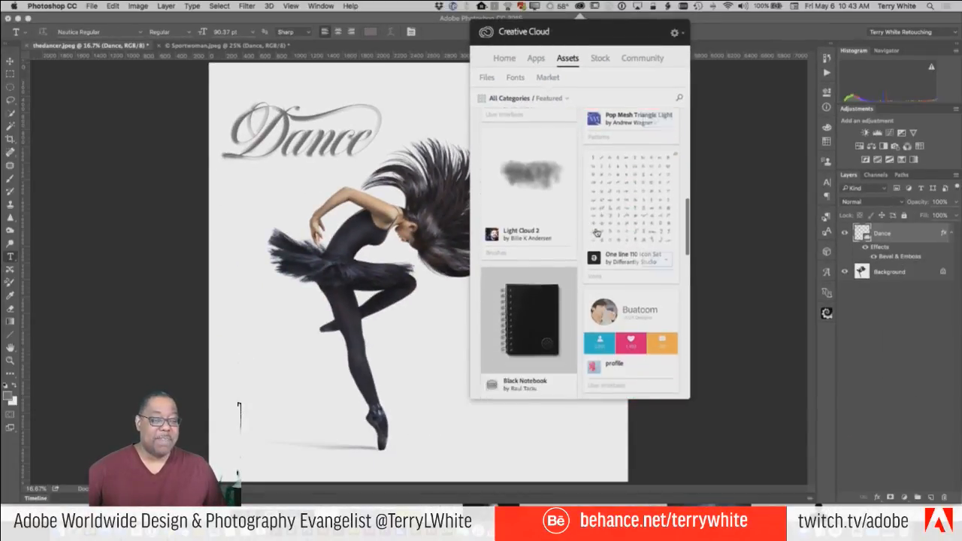
scroll(596, 233, down, 10)
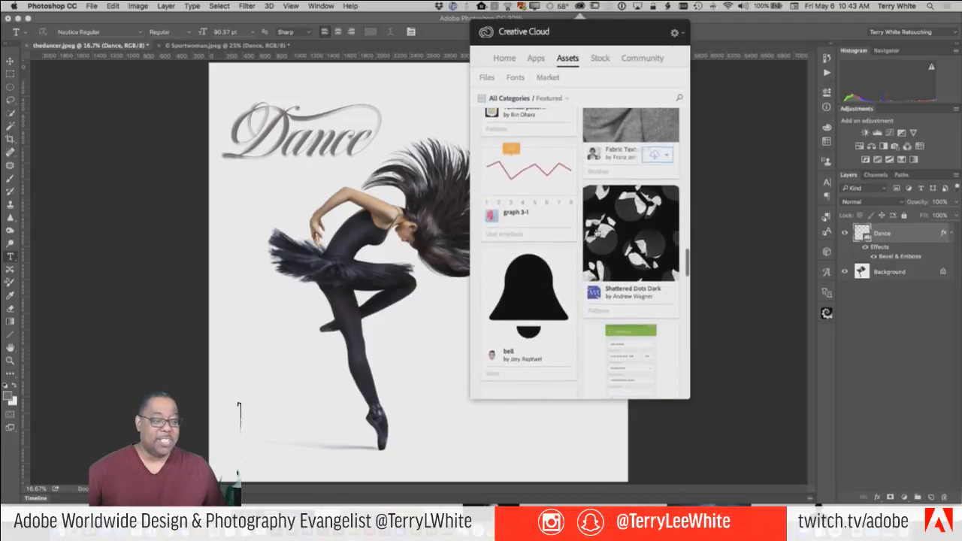
scroll(596, 232, down, 2)
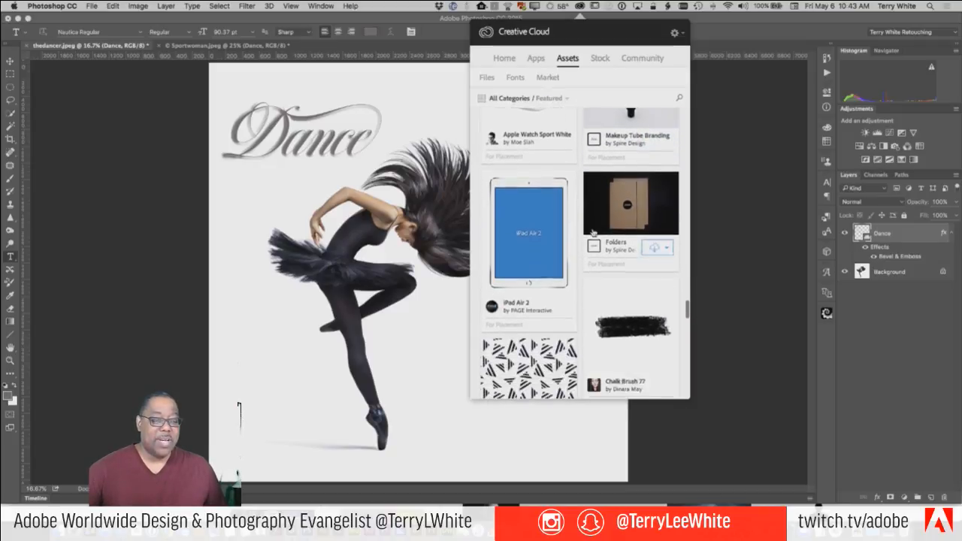
scroll(593, 233, down, 1)
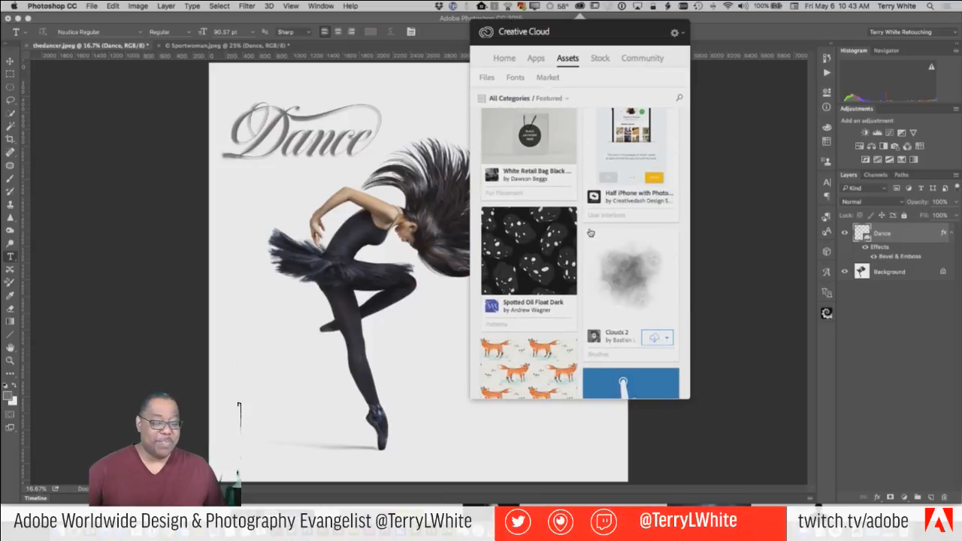
scroll(591, 234, down, 10)
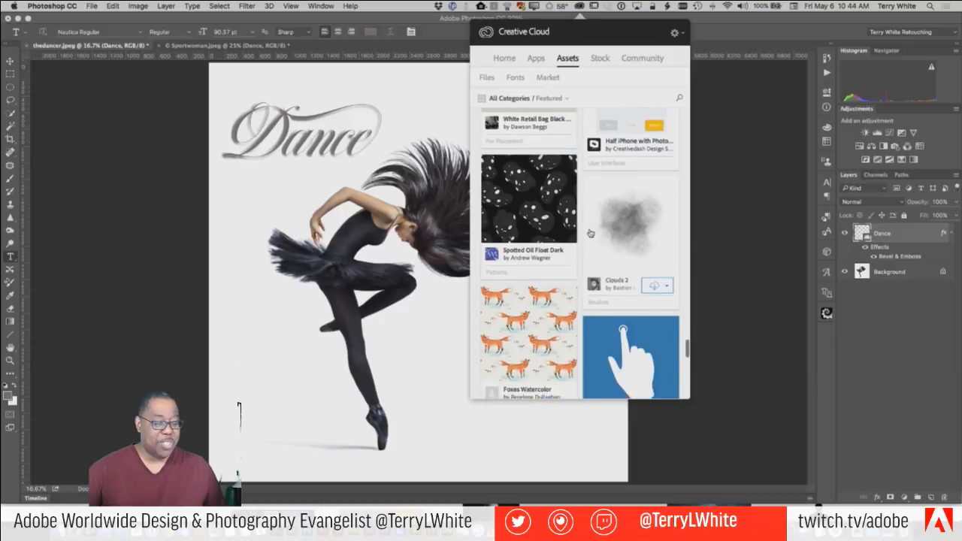
scroll(591, 233, down, 10)
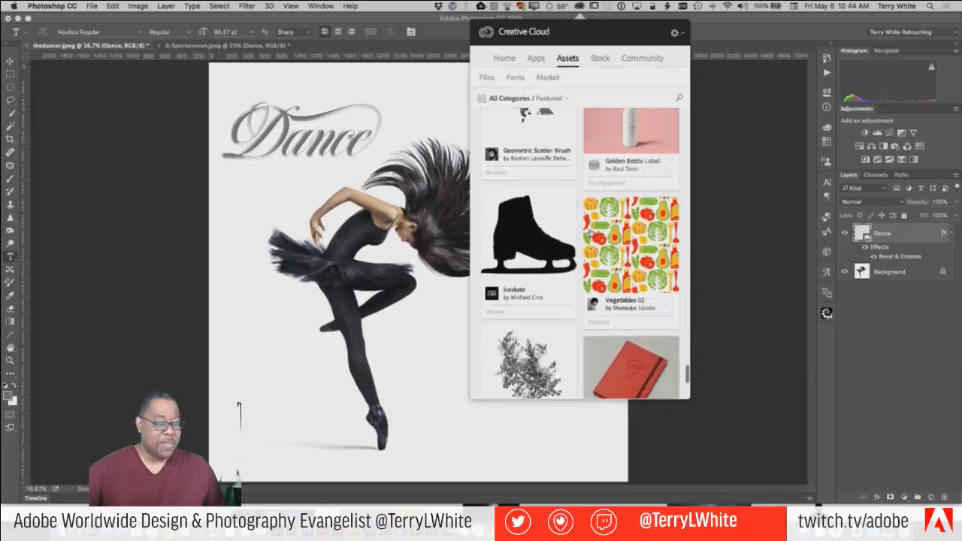
scroll(591, 233, down, 10)
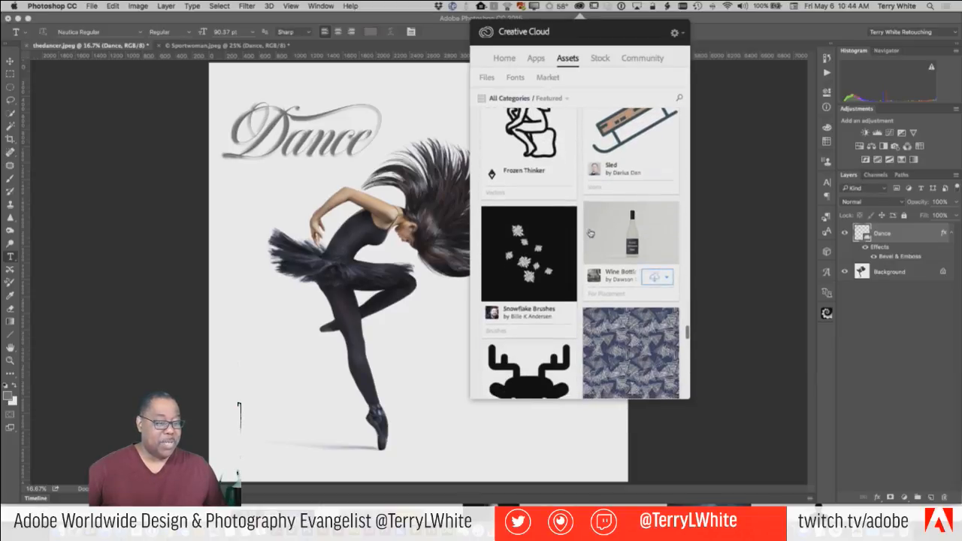
scroll(591, 233, up, 15)
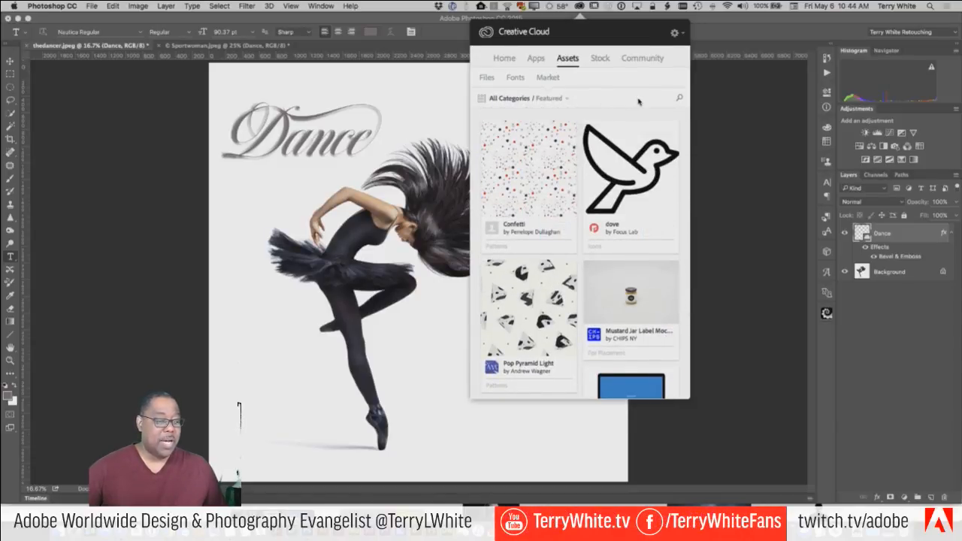
Search the Market assets for "dance" and look through the results down to the end of the list.
click(679, 99)
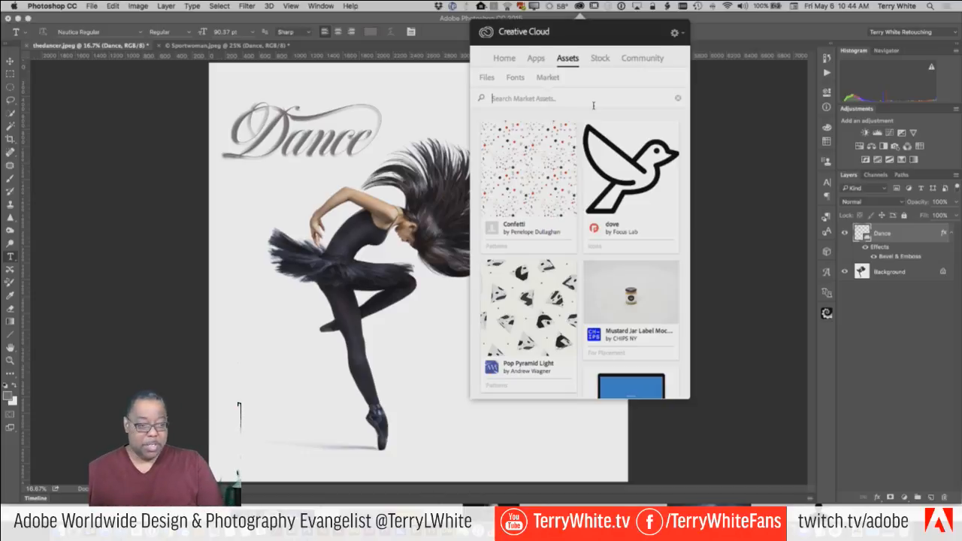
text(dance)
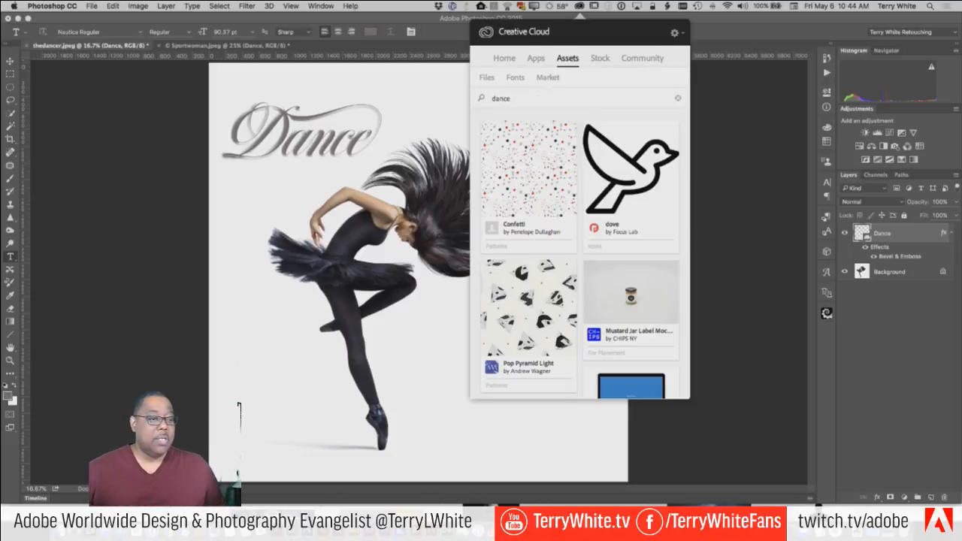
key(Return)
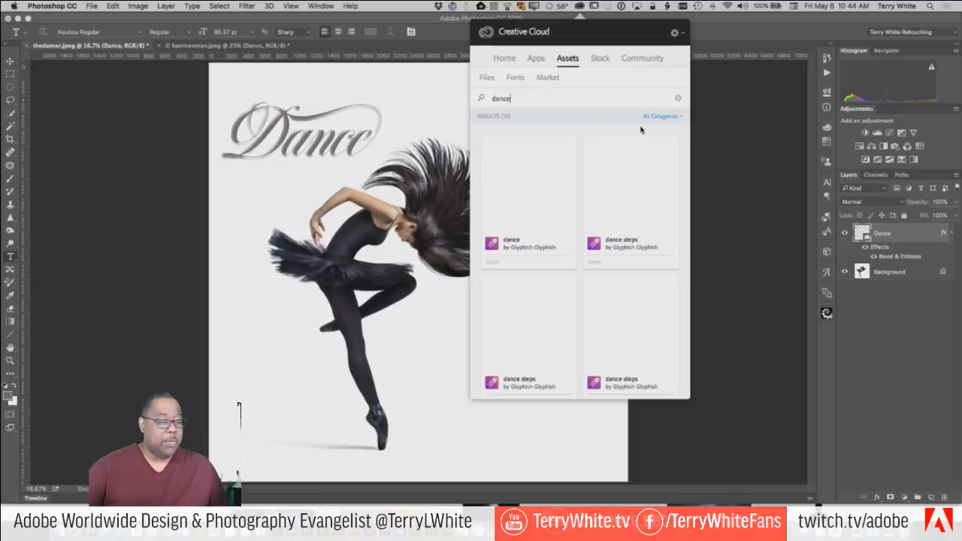
scroll(638, 145, down, 10)
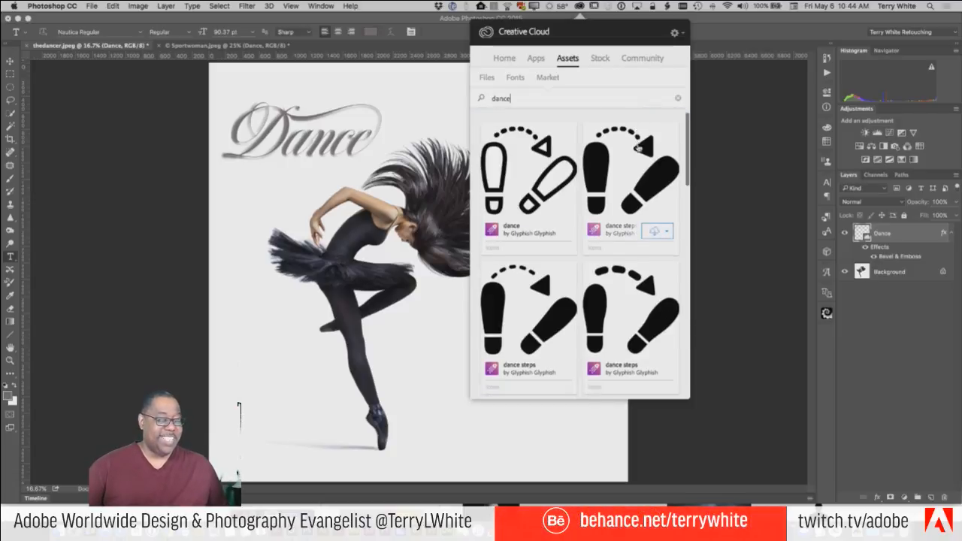
scroll(638, 150, down, 6)
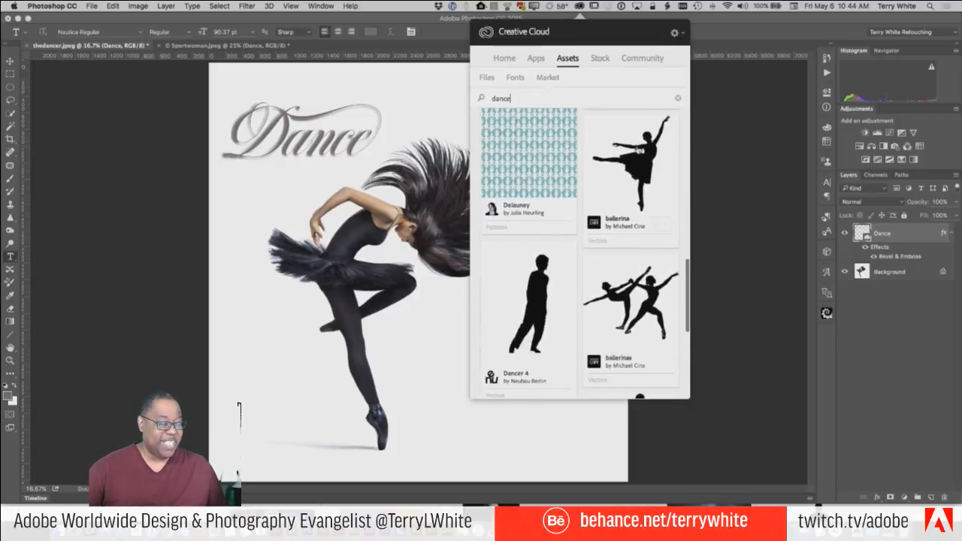
scroll(657, 151, up, 1)
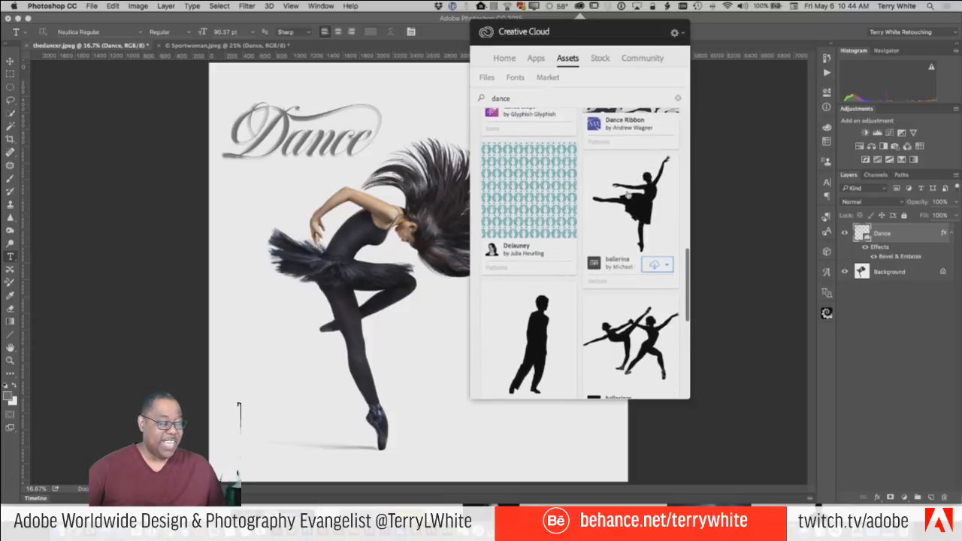
scroll(631, 211, down, 6)
scroll(630, 212, down, 2)
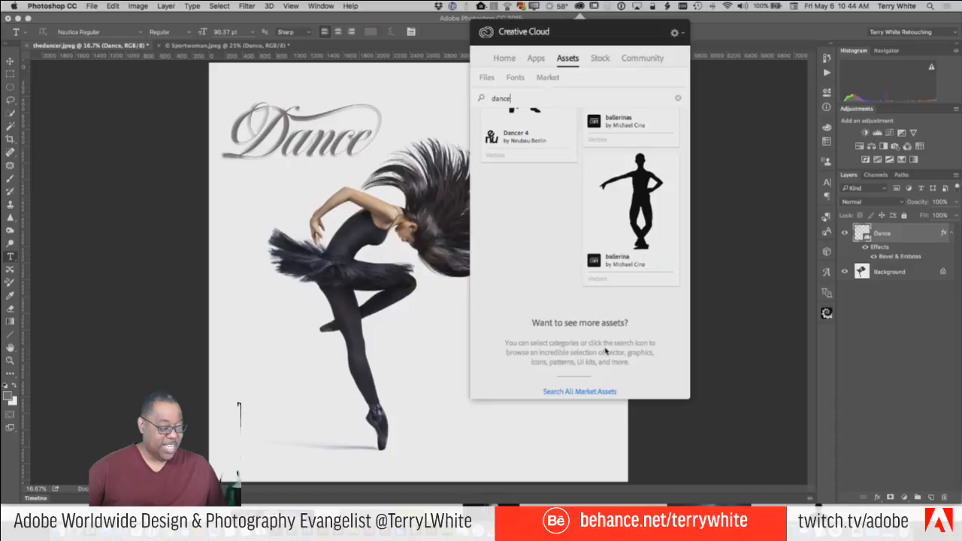
Start a new search of all Market assets, and look back through the dance results for the single ballerina vector.
click(585, 392)
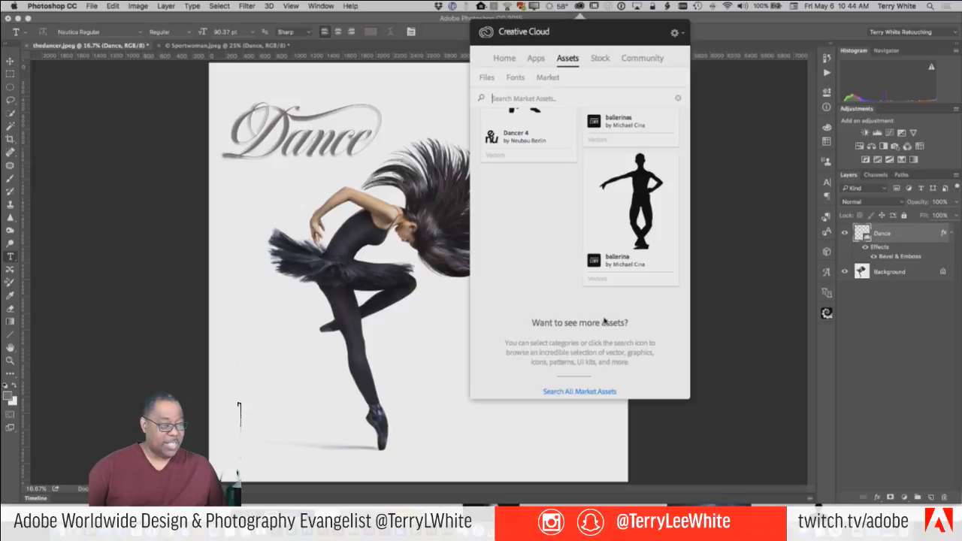
scroll(580, 399, down, 1)
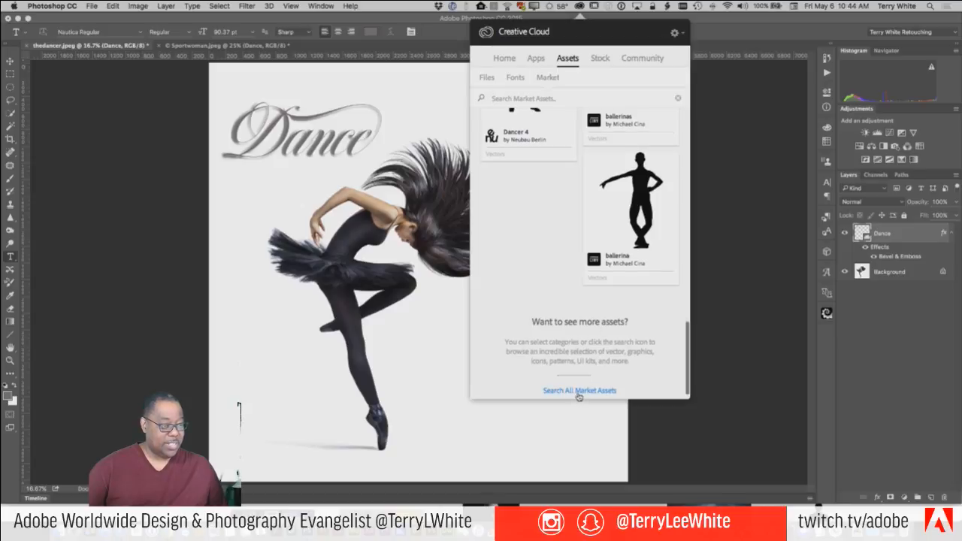
scroll(579, 397, down, 1)
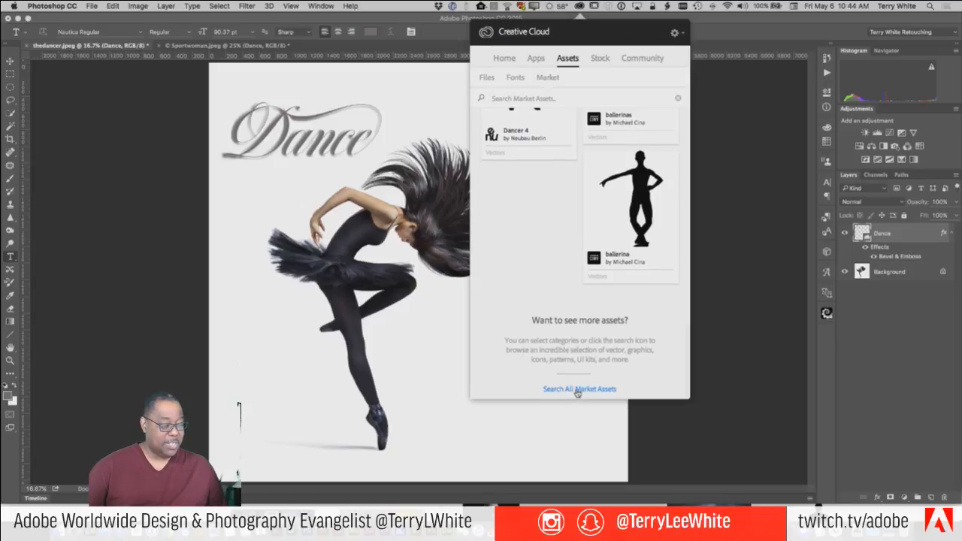
click(577, 391)
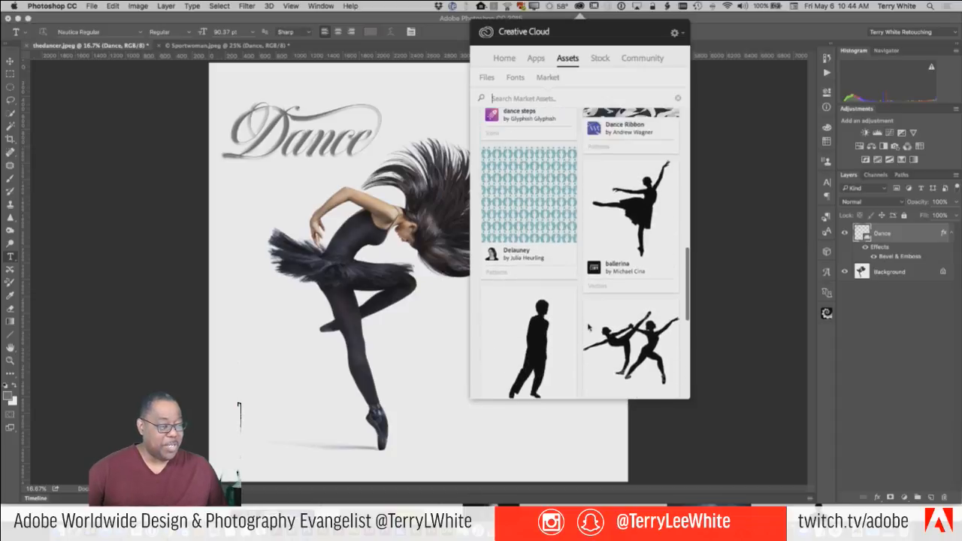
scroll(589, 327, up, 10)
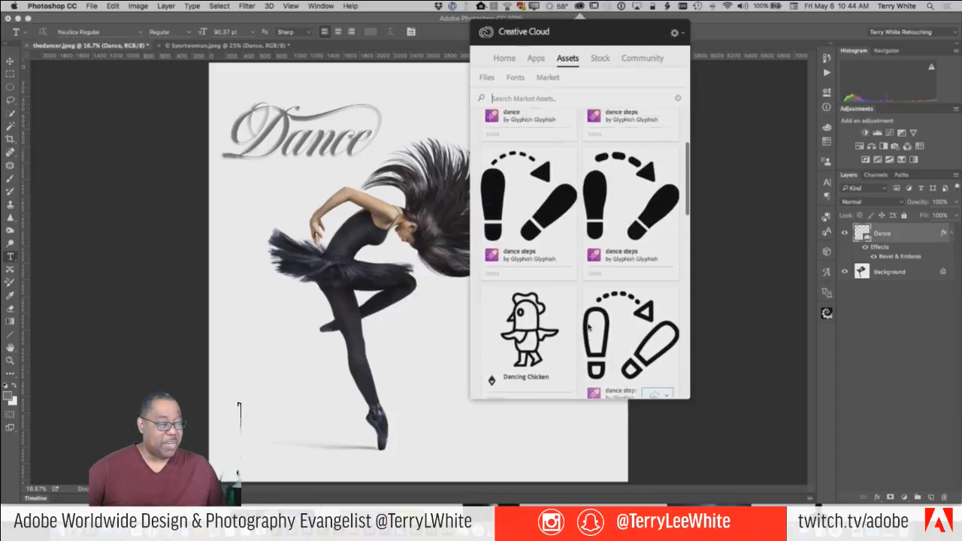
scroll(589, 327, down, 8)
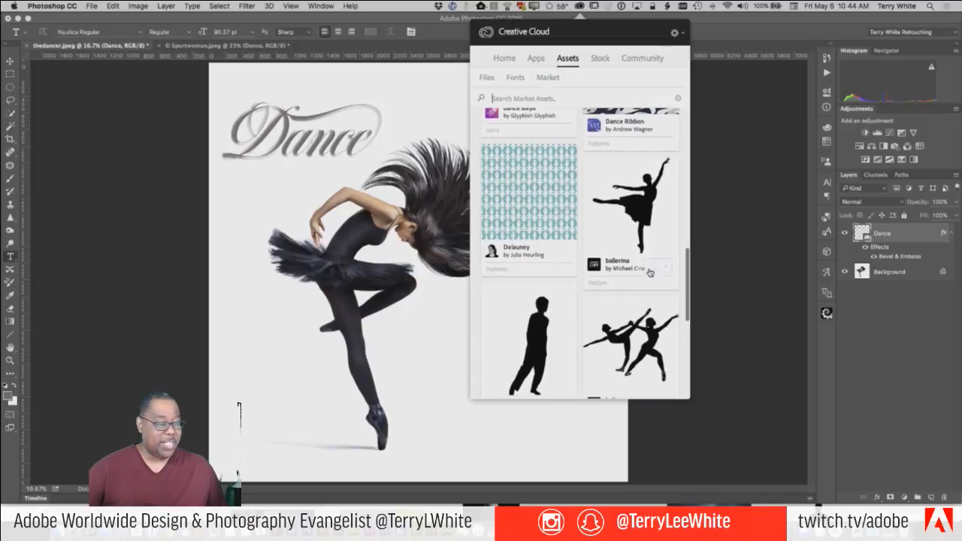
Add the single ballerina vector beside the Delauney pattern to the Twitch library three times.
click(652, 269)
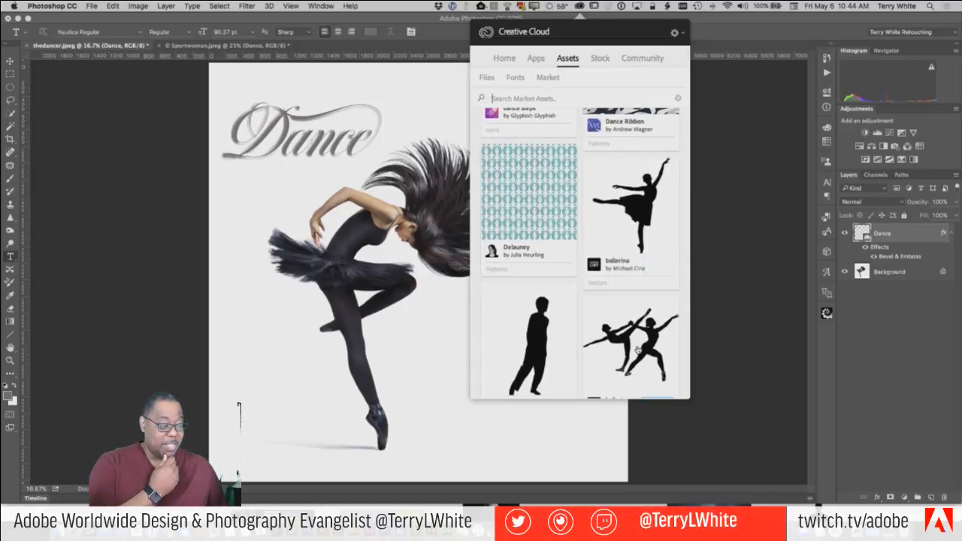
mouse_move(608, 220)
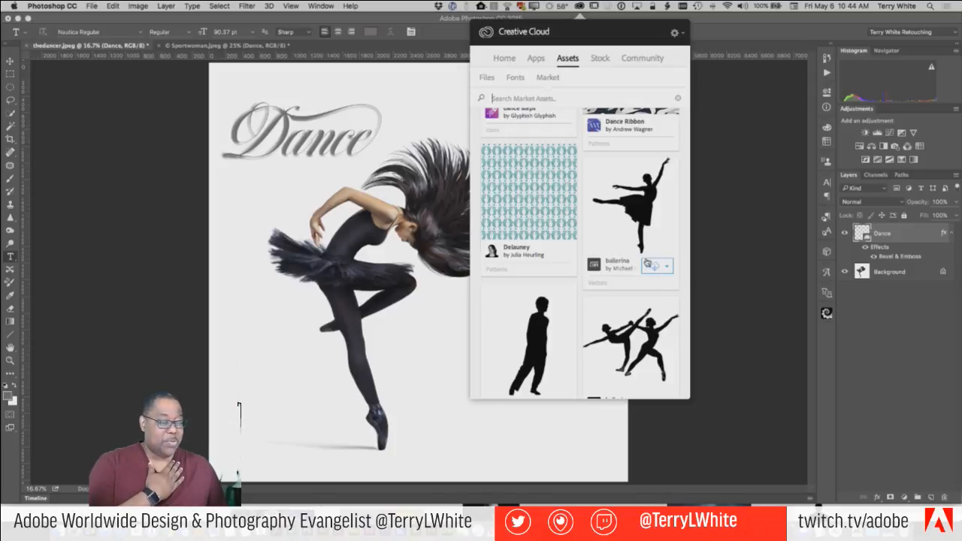
click(667, 269)
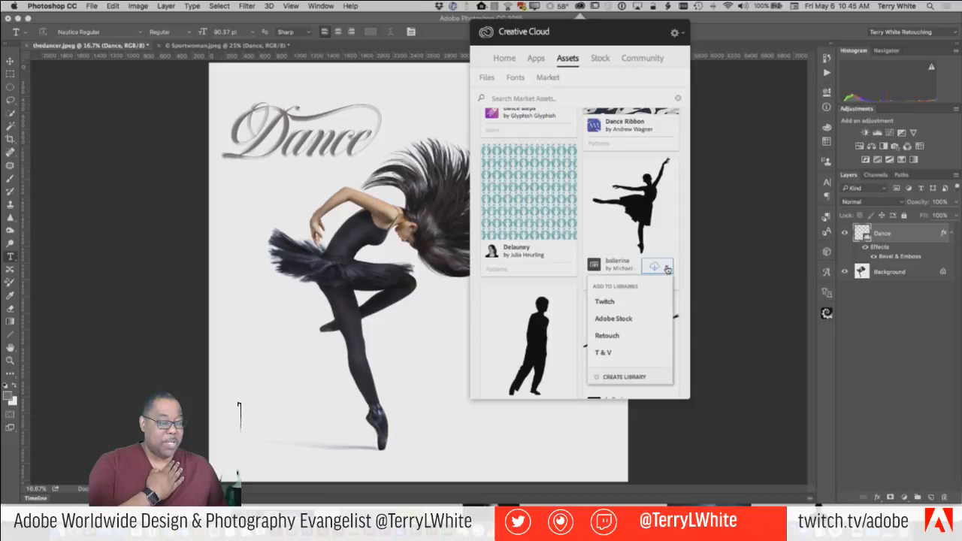
click(606, 302)
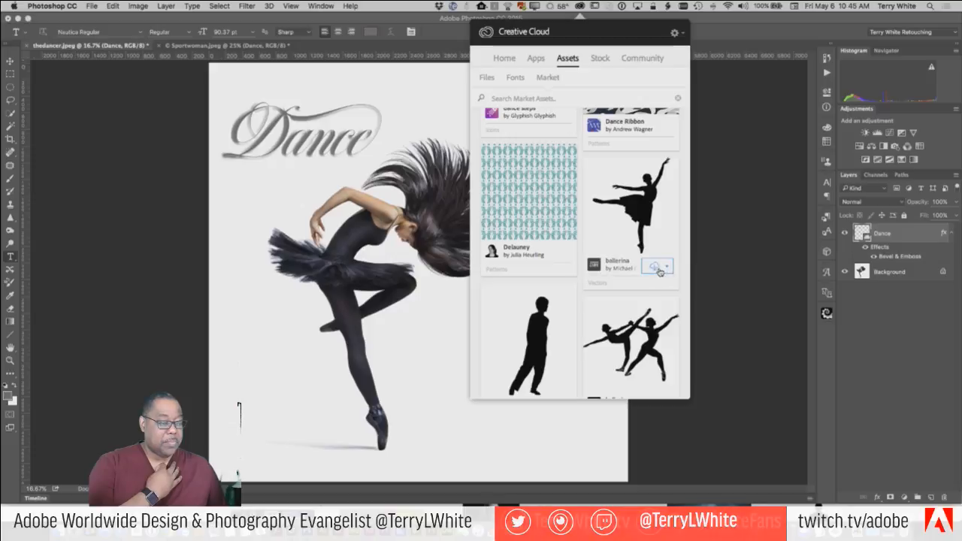
click(668, 270)
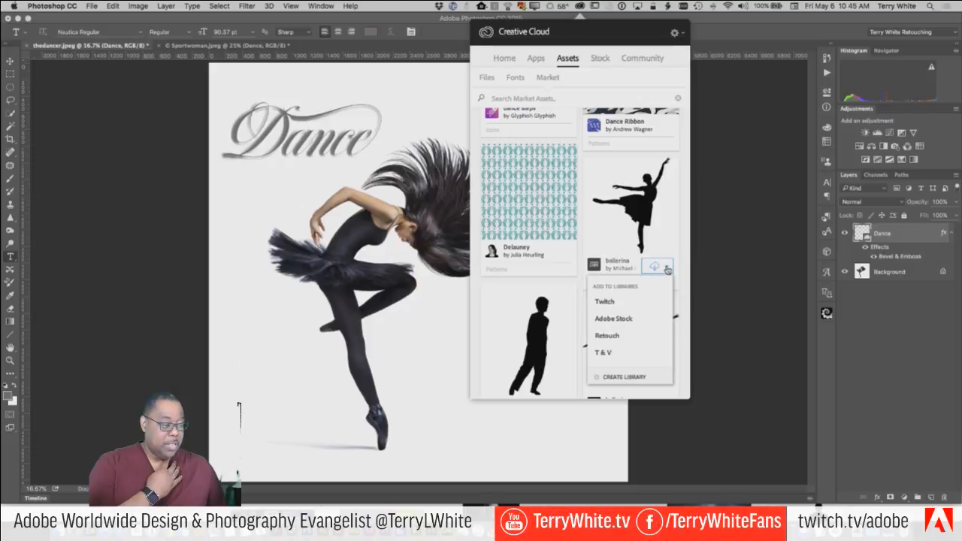
click(631, 300)
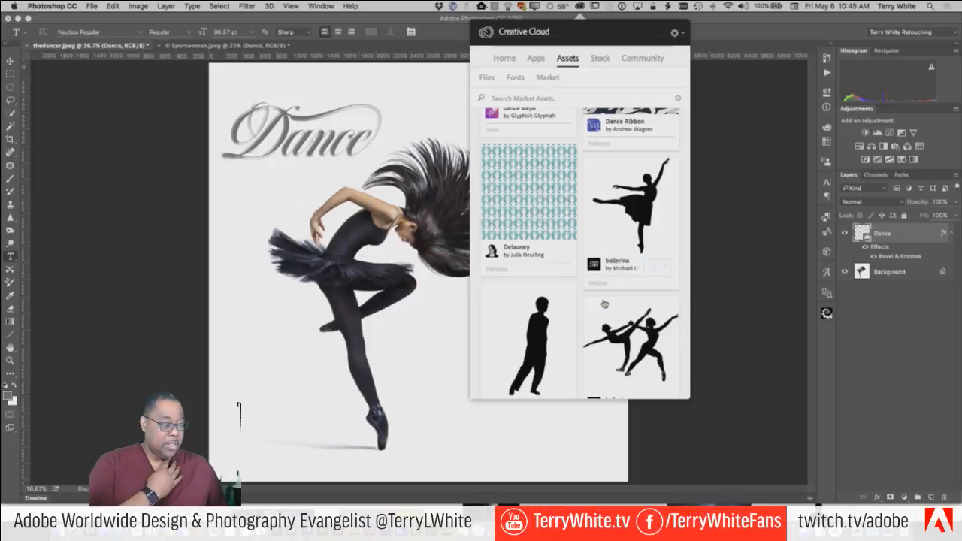
click(660, 267)
click(606, 301)
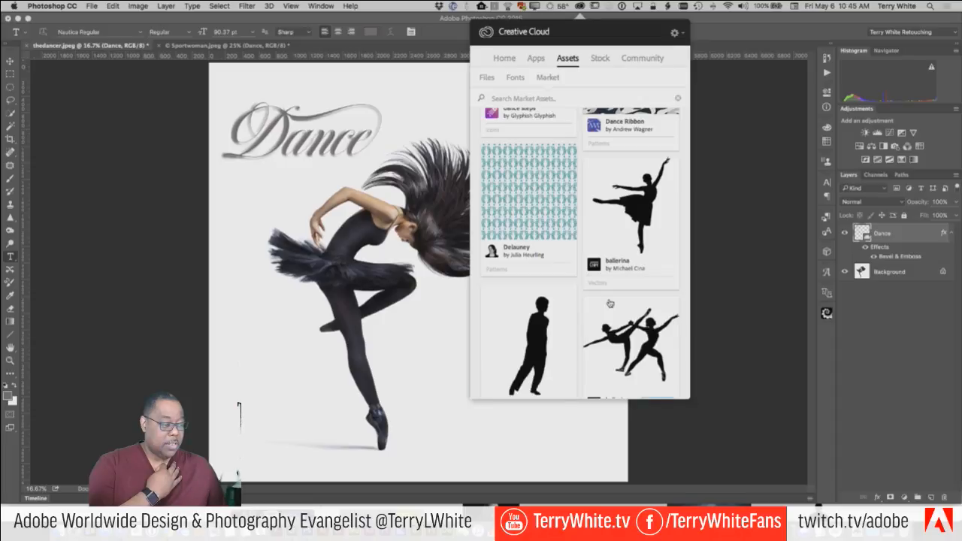
Show the ballerina's choice of target libraries, dismiss it, and return to Photoshop to view the Twitch library's graphics.
mouse_move(651, 272)
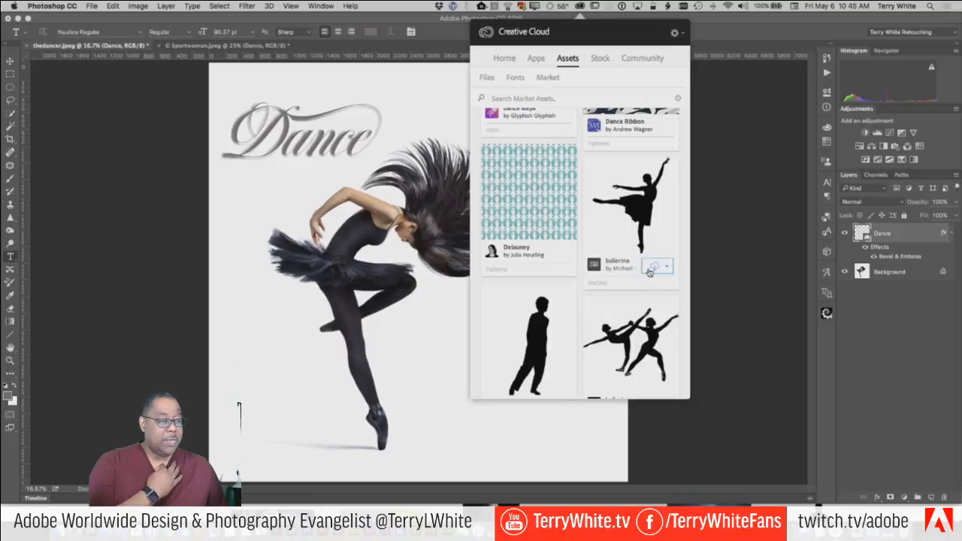
click(667, 269)
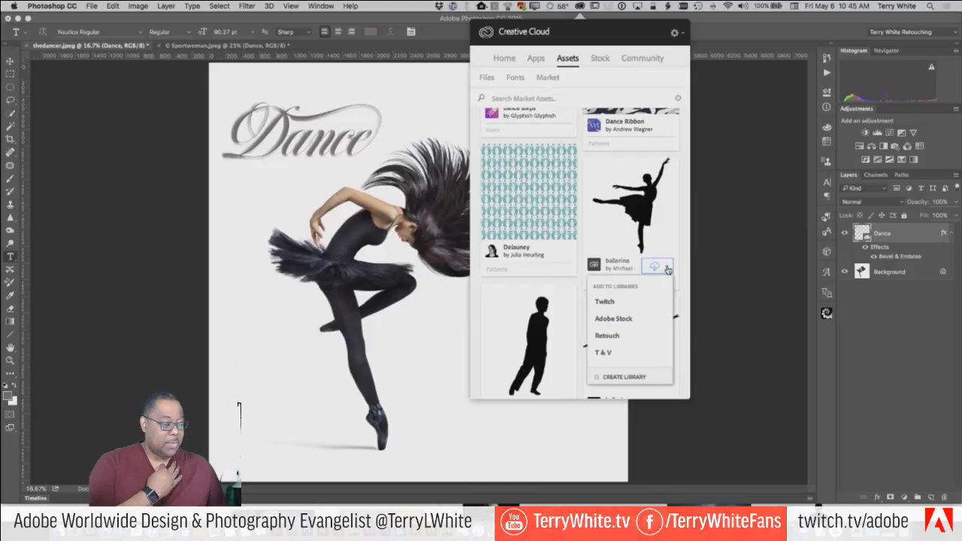
click(651, 239)
click(811, 240)
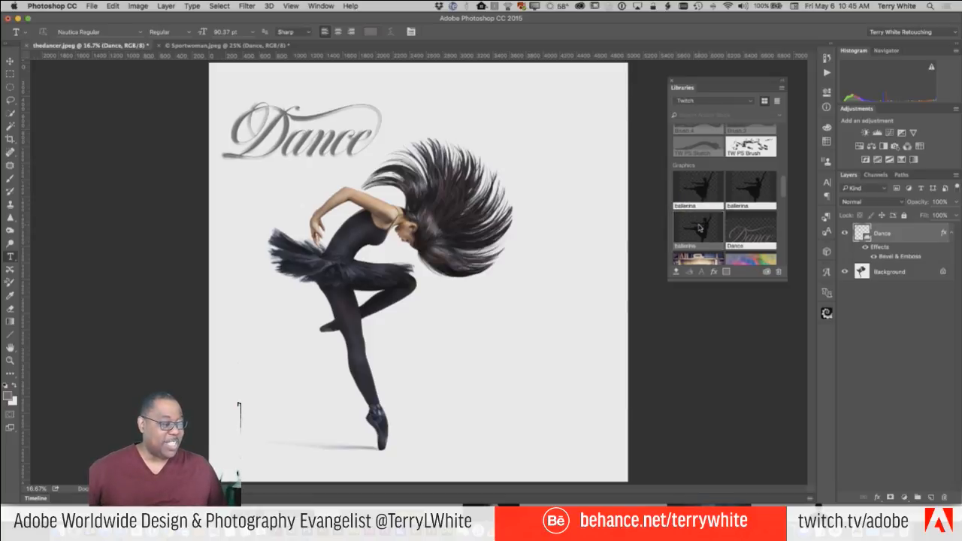
Delete the two duplicate ballerina graphics from the Twitch library and place the remaining one beside the dancer's standing leg at its default size.
right_click(699, 226)
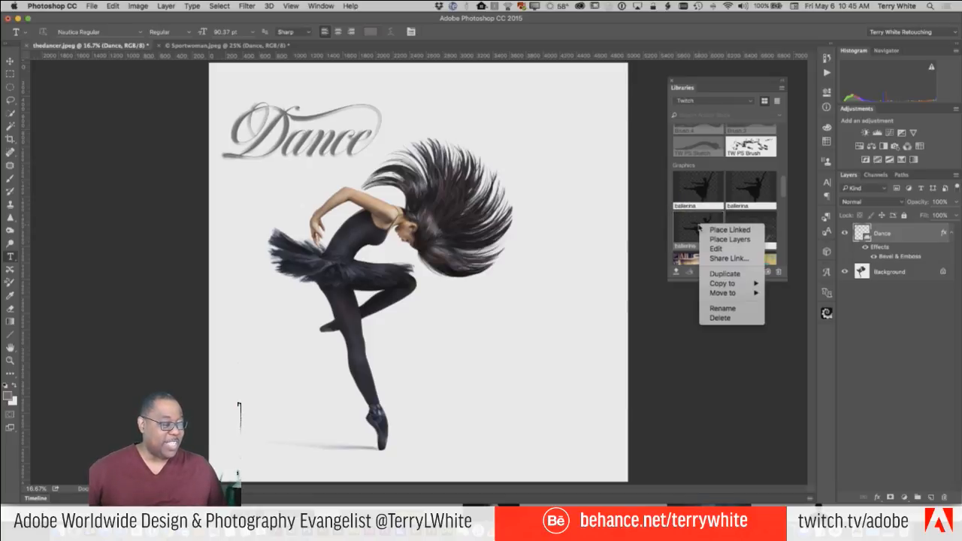
click(718, 317)
right_click(751, 184)
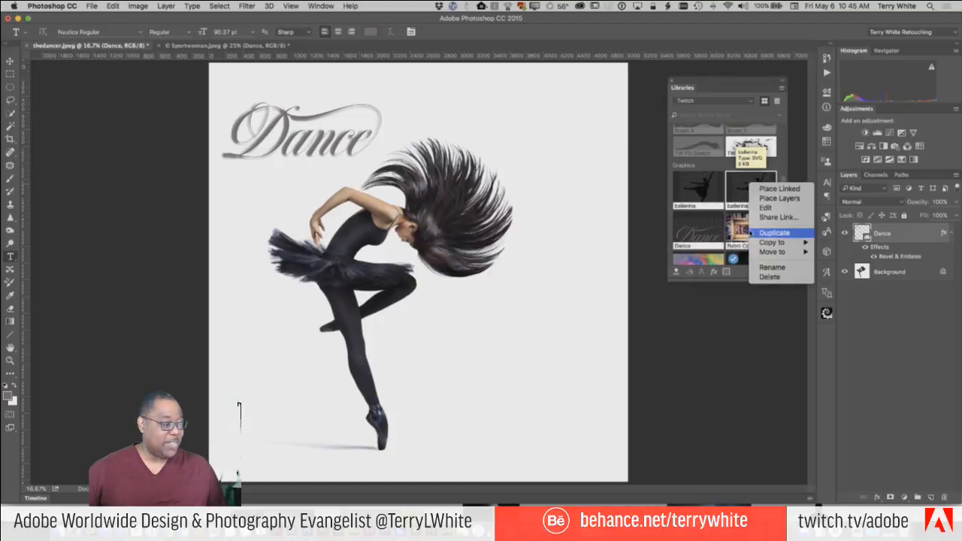
click(767, 277)
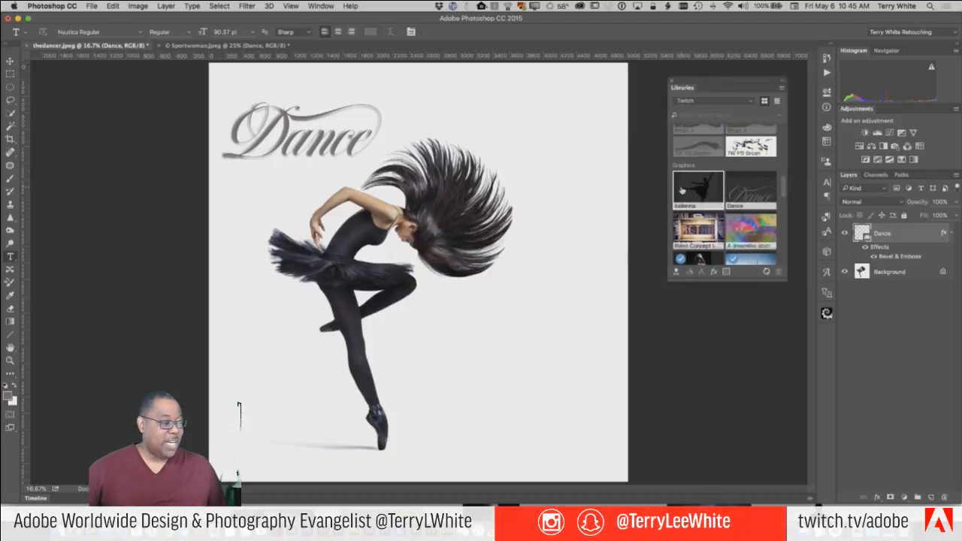
drag(696, 191, 535, 369)
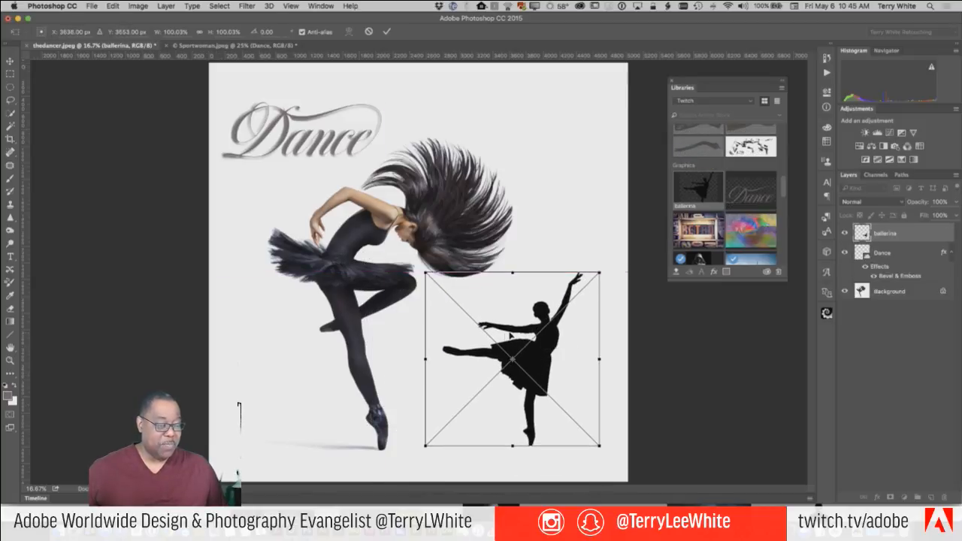
key(Return)
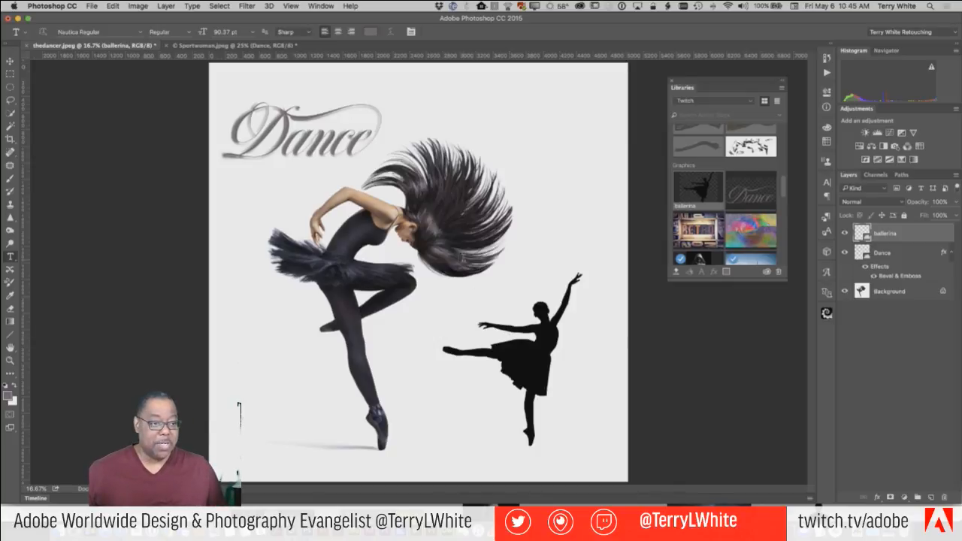
Switch to the Creative Cloud app, leave the ballerina's detail page and search the Market assets for "music".
click(580, 6)
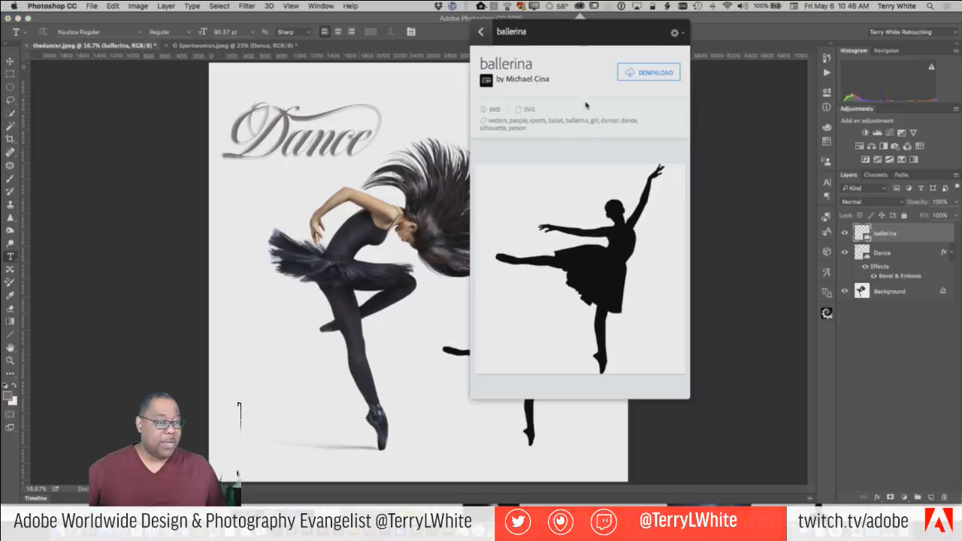
click(481, 32)
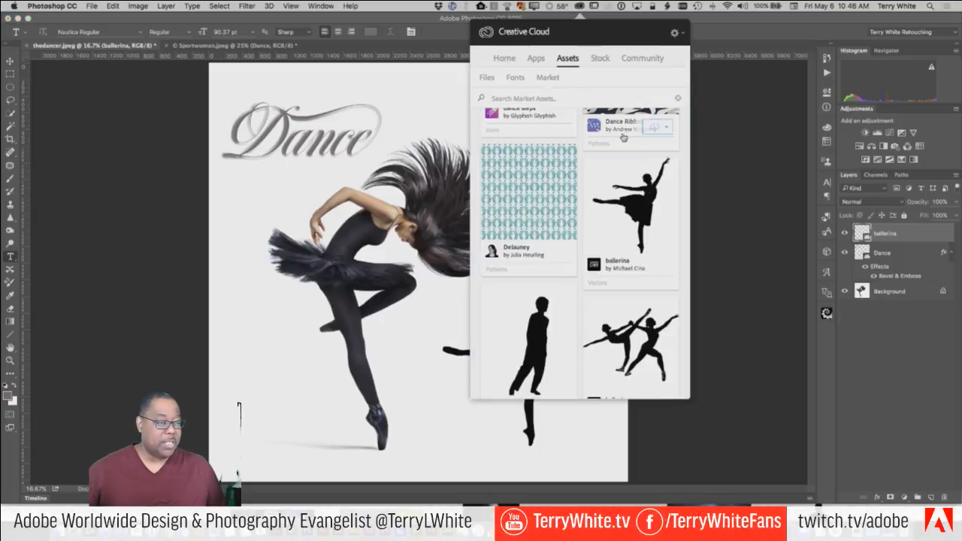
scroll(625, 167, up, 10)
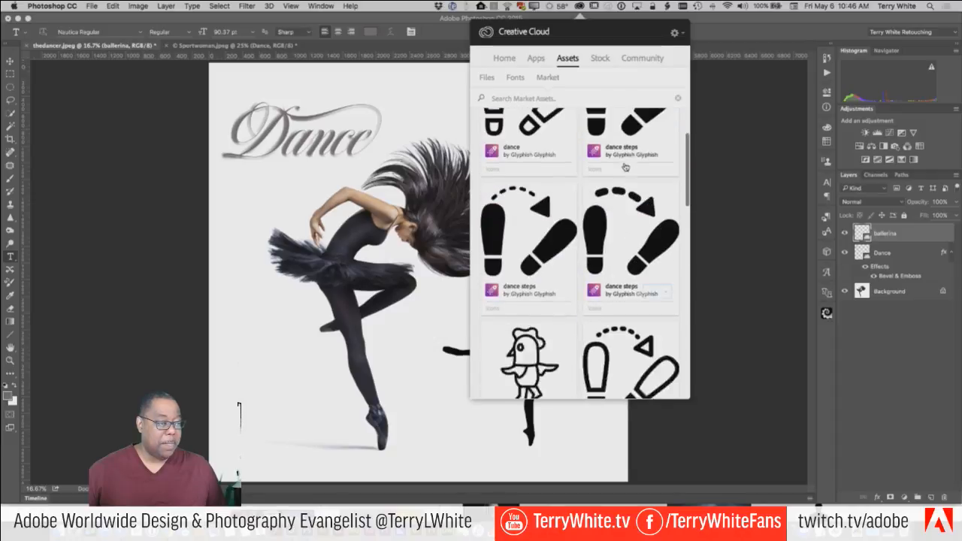
click(554, 99)
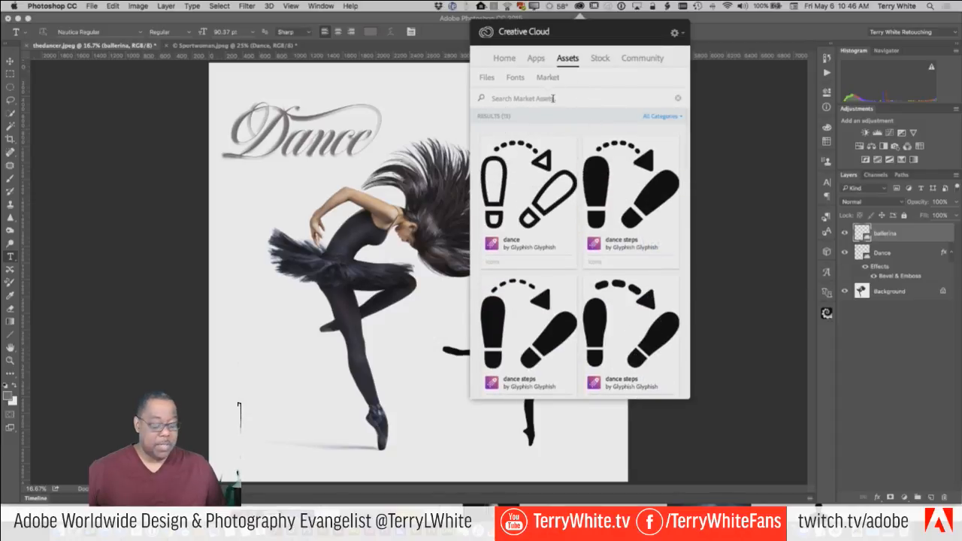
text(musc)
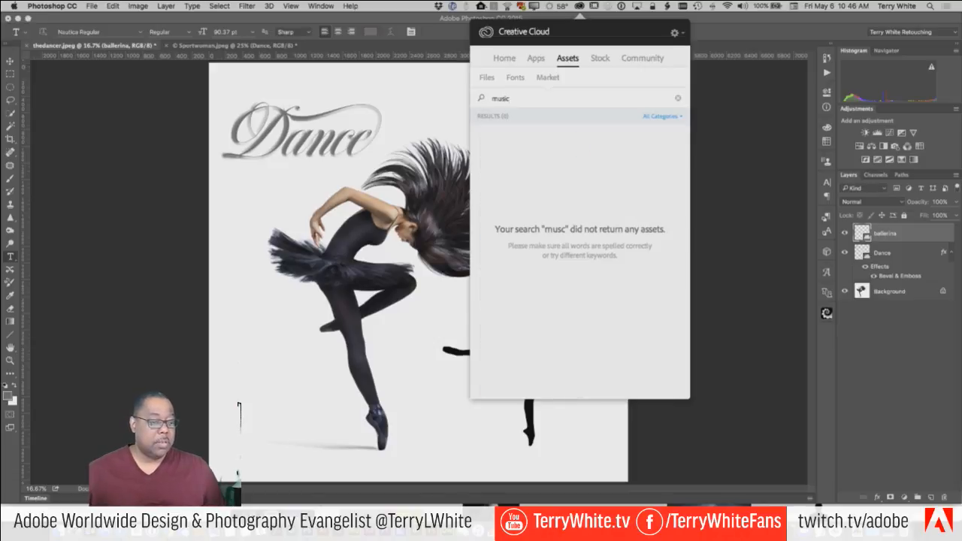
Look through the Market's music results, examining the note icons, musical band vectors and music player interface assets.
scroll(619, 215, down, 10)
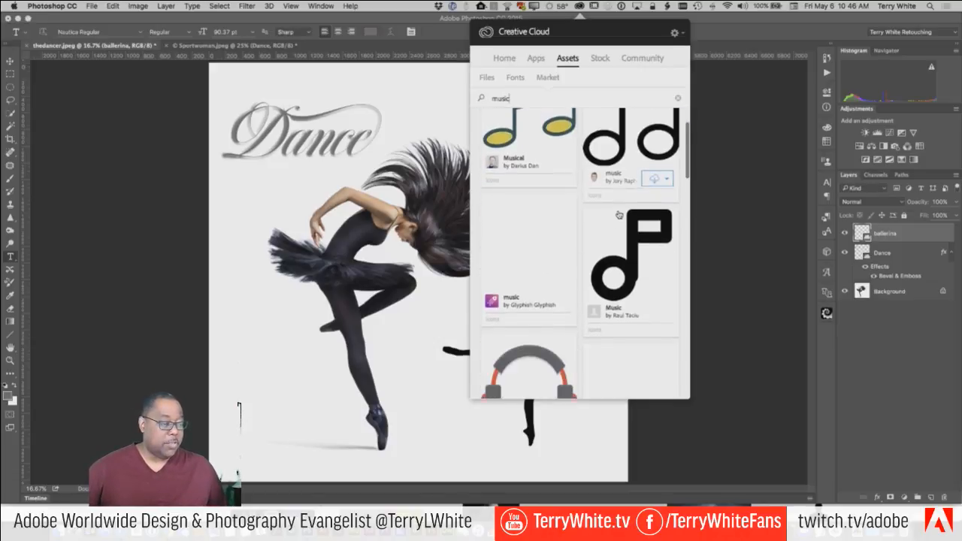
scroll(619, 215, down, 8)
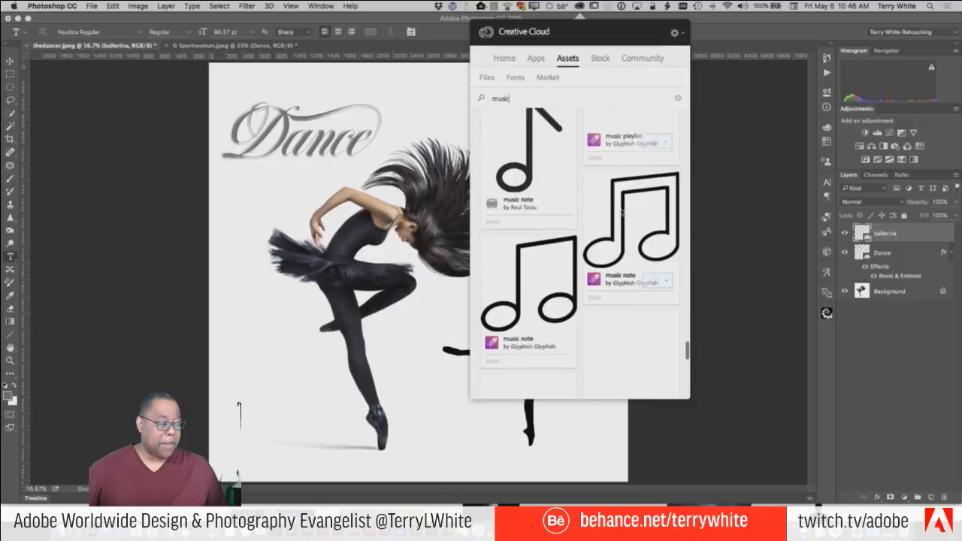
scroll(622, 212, down, 3)
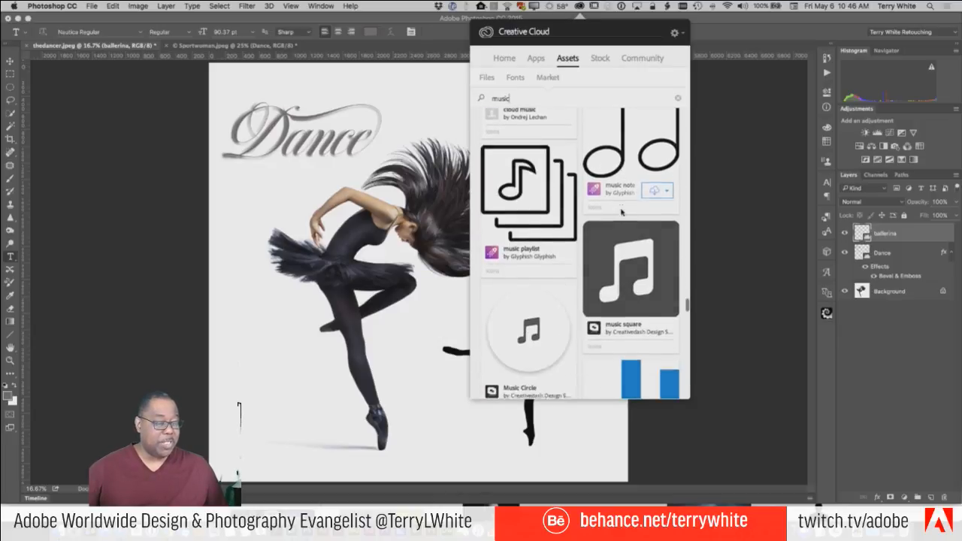
scroll(622, 212, down, 2)
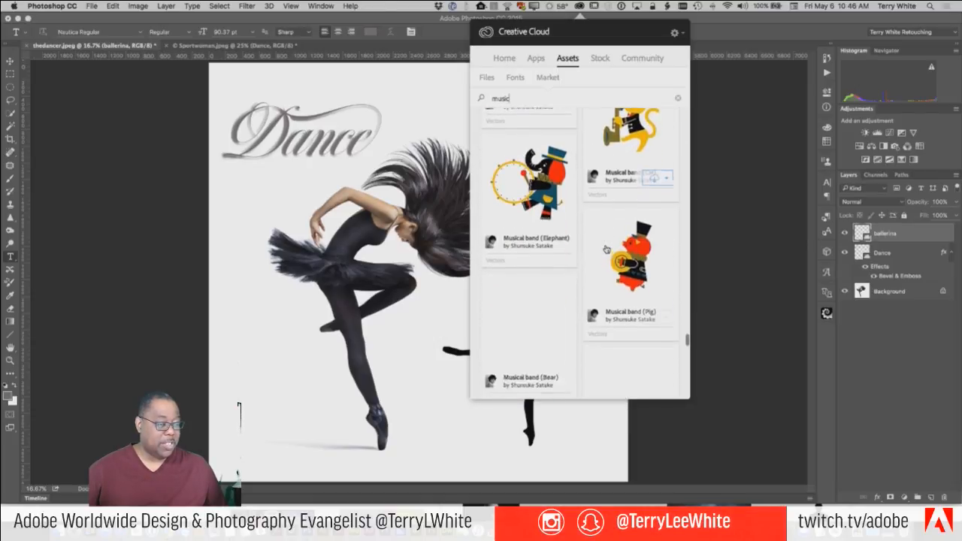
scroll(607, 250, down, 3)
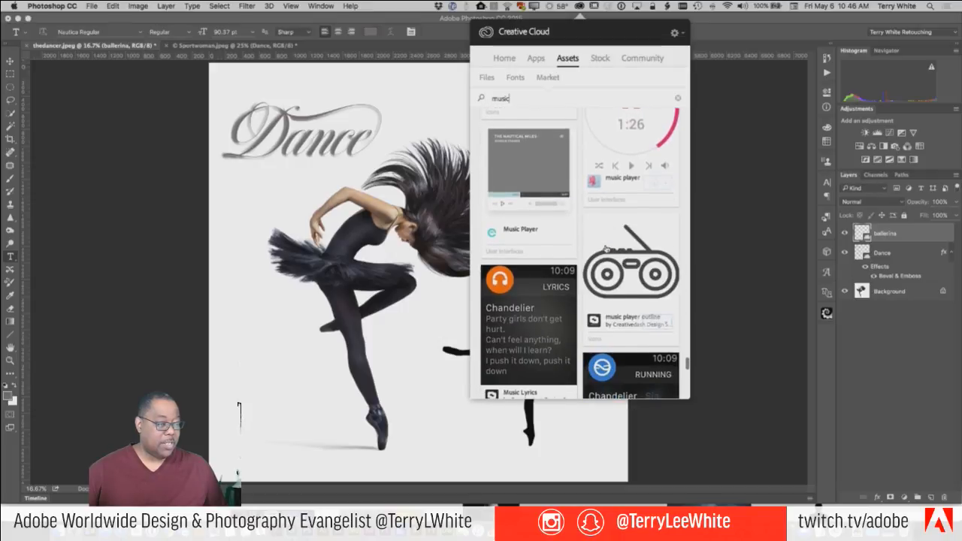
scroll(606, 249, up, 2)
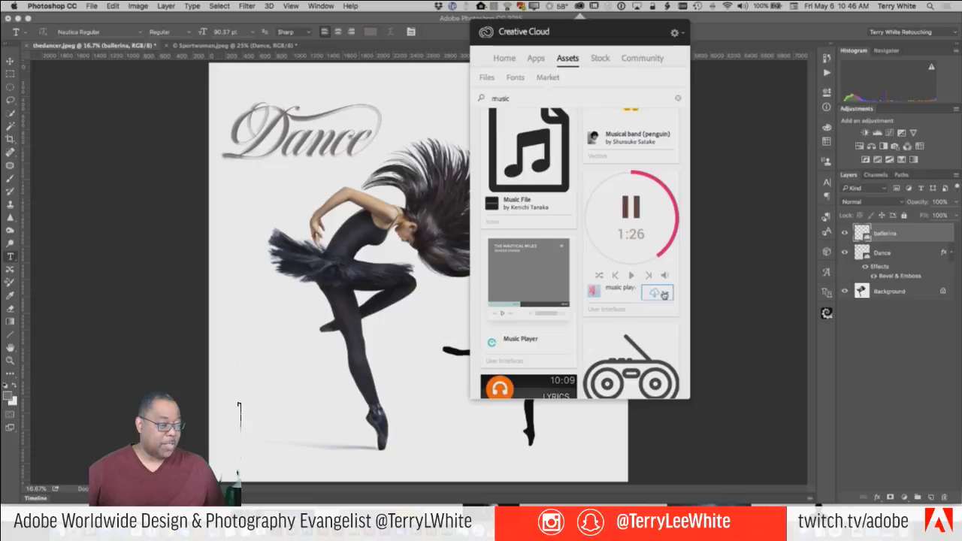
click(604, 204)
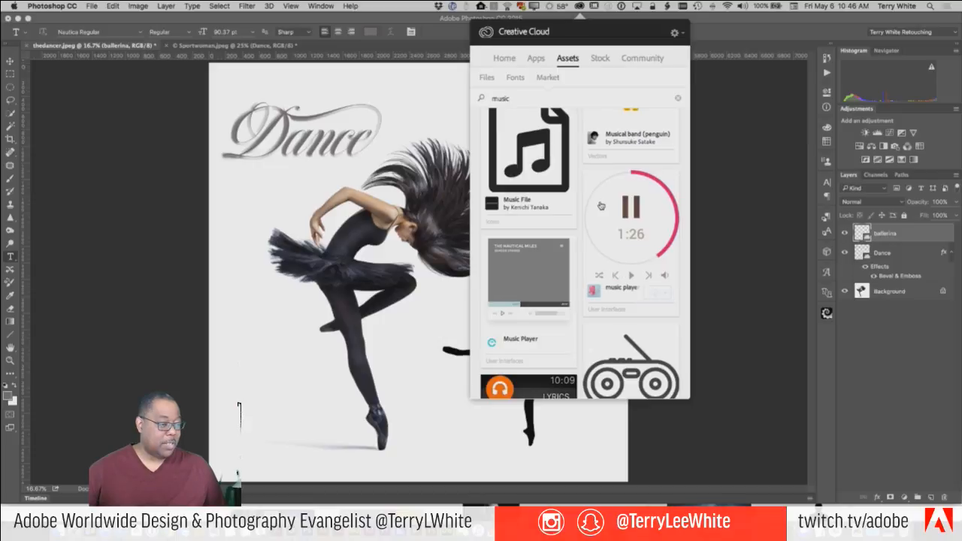
scroll(605, 255, down, 3)
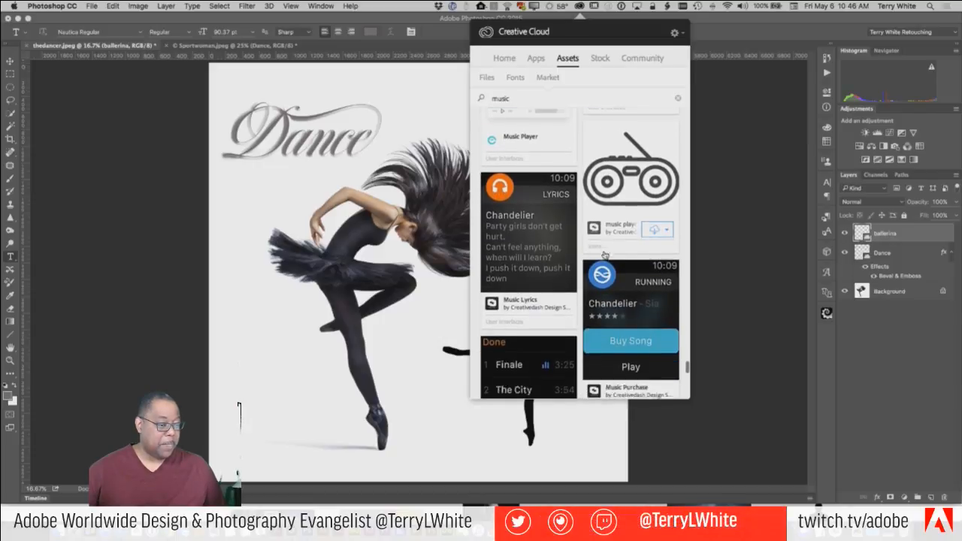
scroll(604, 255, down, 1)
scroll(605, 255, down, 5)
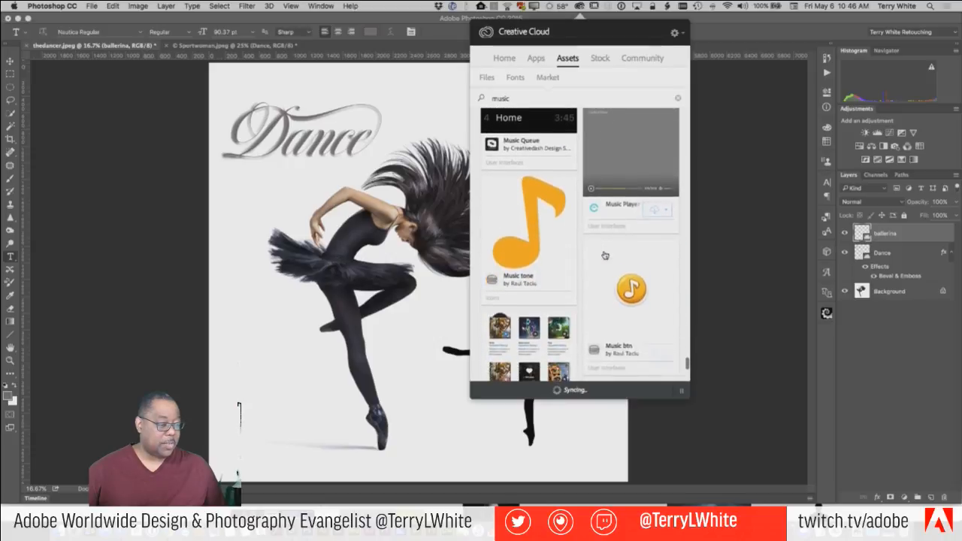
scroll(605, 256, up, 6)
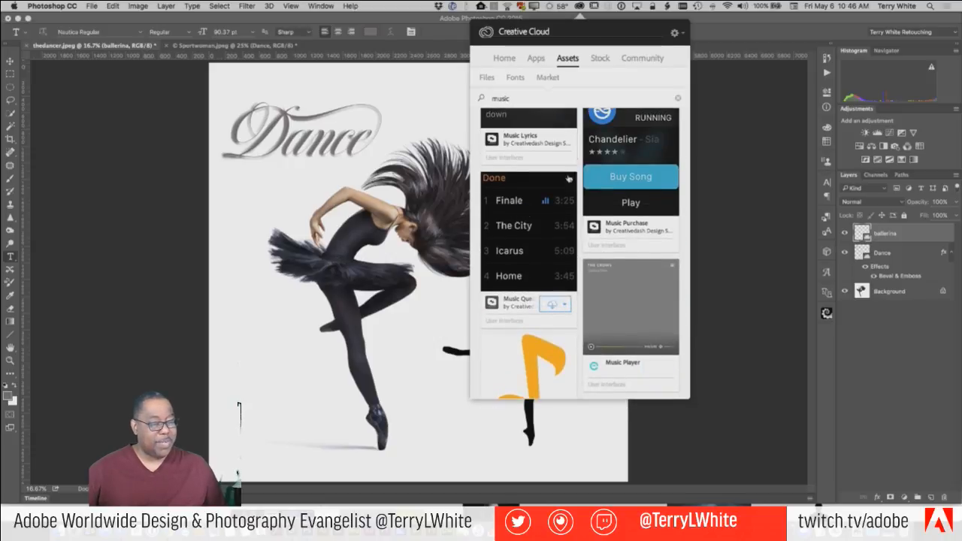
scroll(637, 281, down, 5)
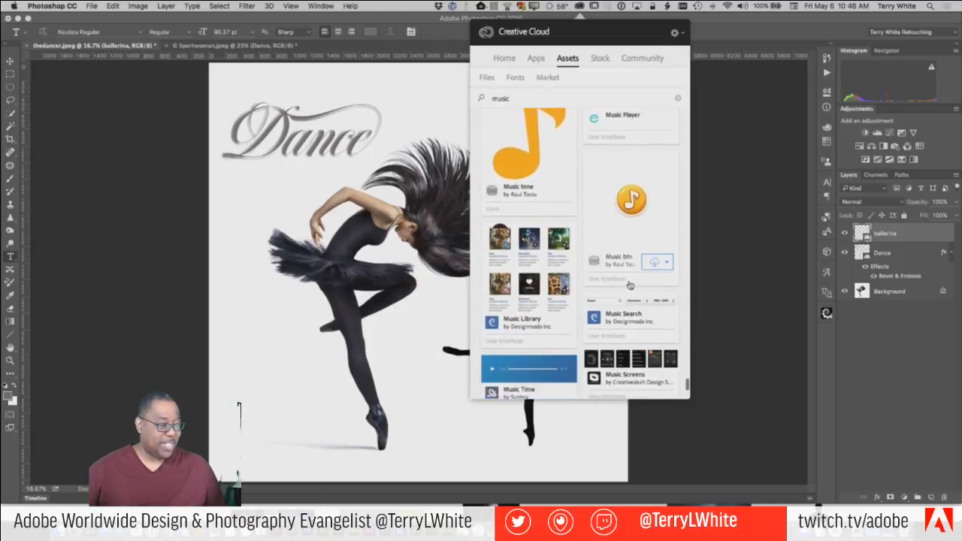
scroll(629, 285, down, 3)
scroll(630, 286, down, 4)
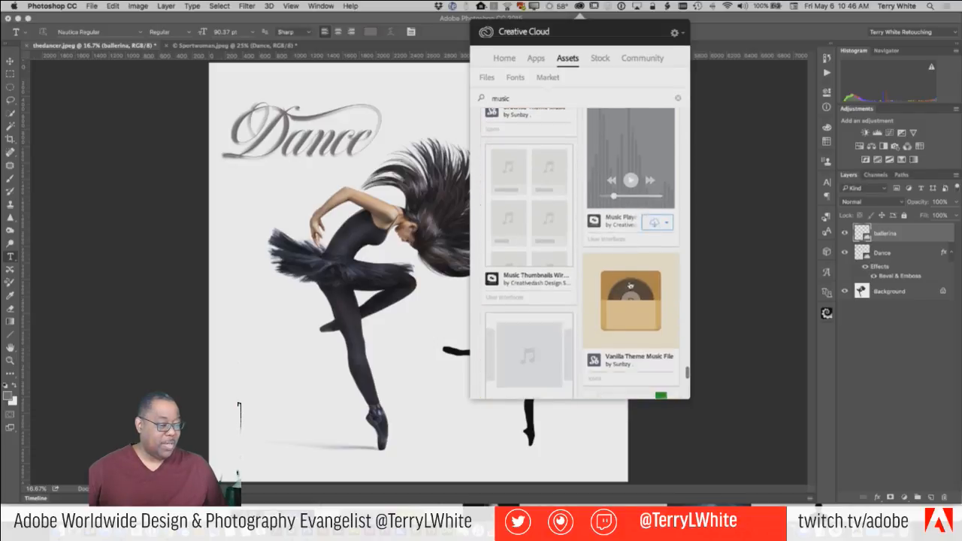
scroll(631, 285, down, 10)
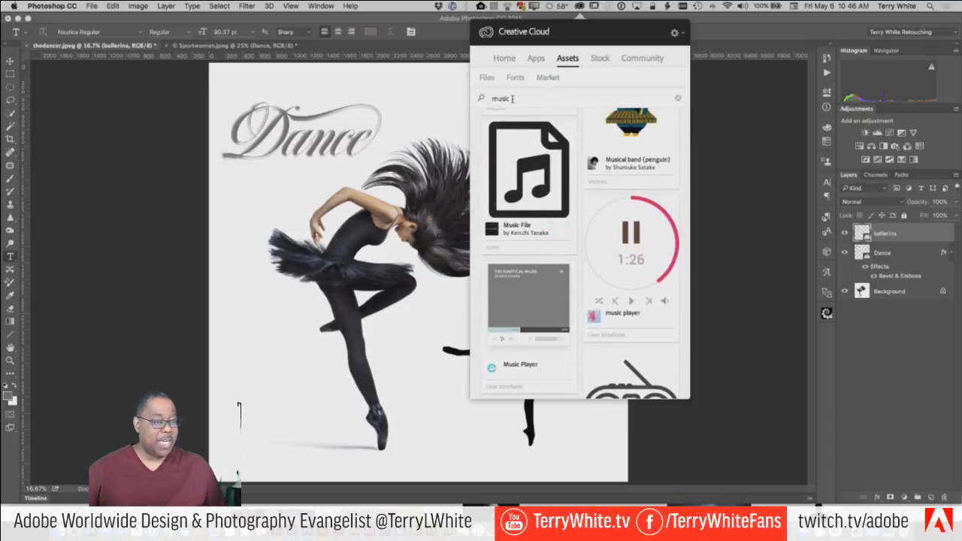
Search the Market assets for "smartphone" and look through the phone icons, device vectors and placement mockups.
text(sma)
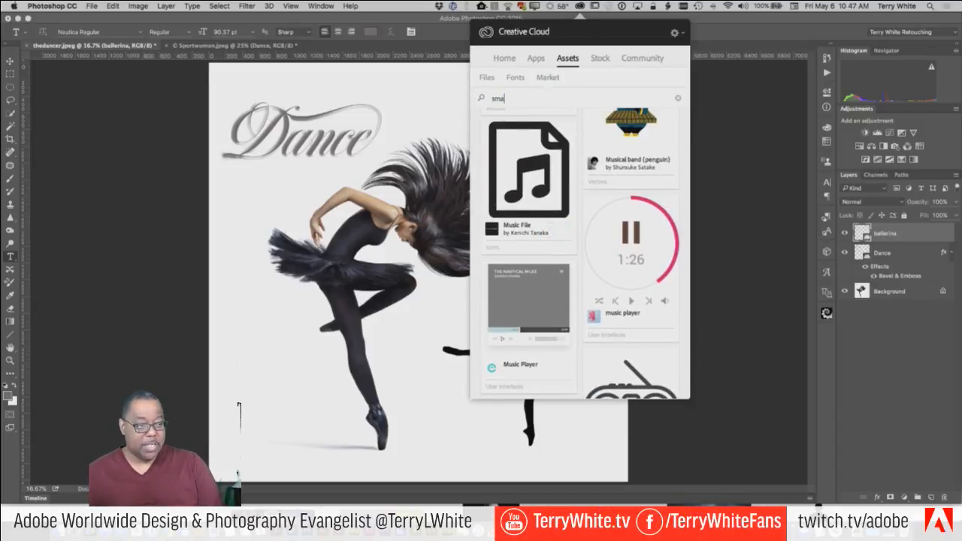
text(rtphone)
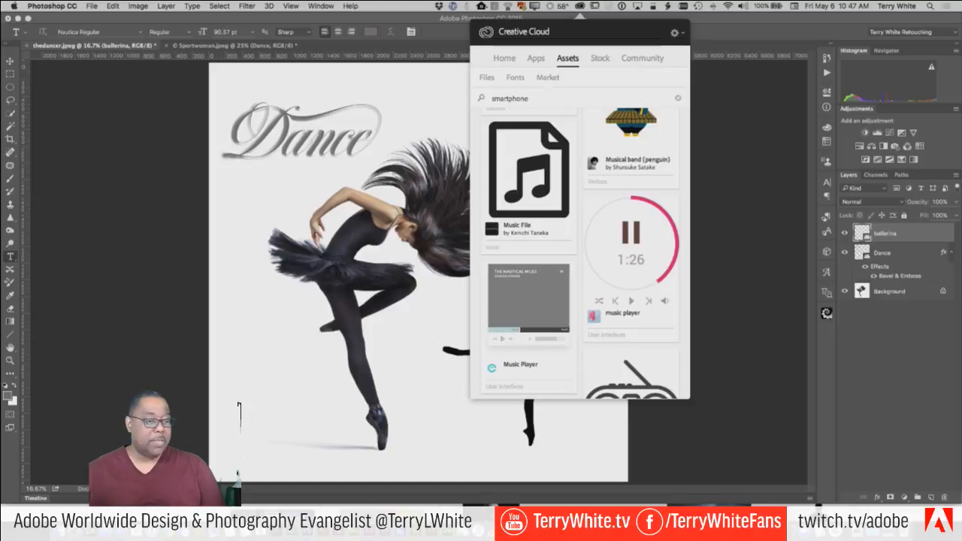
key(Return)
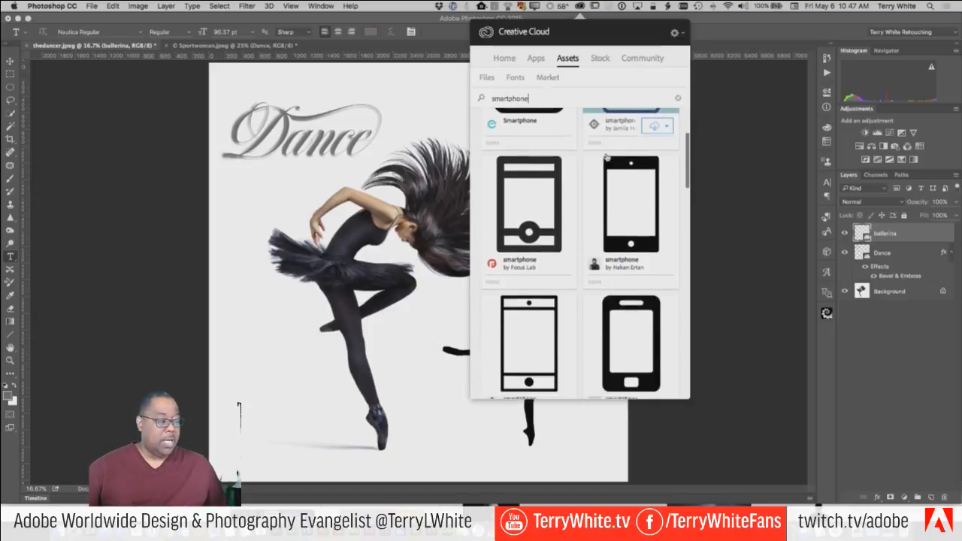
scroll(606, 156, down, 3)
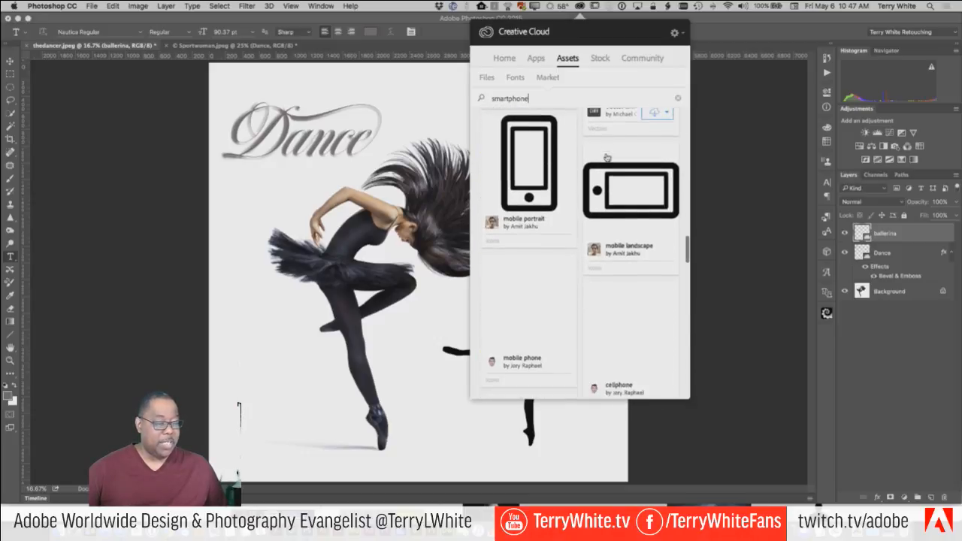
scroll(607, 156, down, 10)
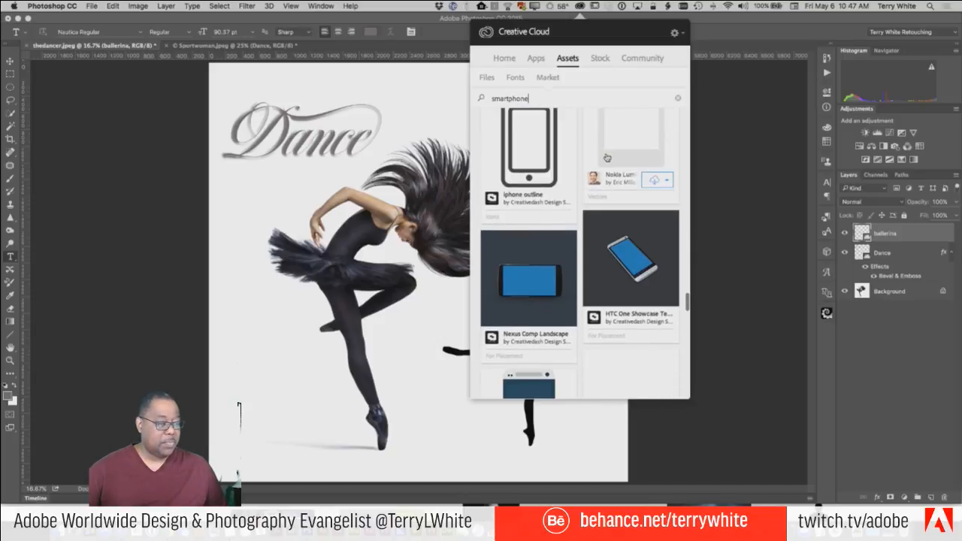
scroll(607, 157, down, 1)
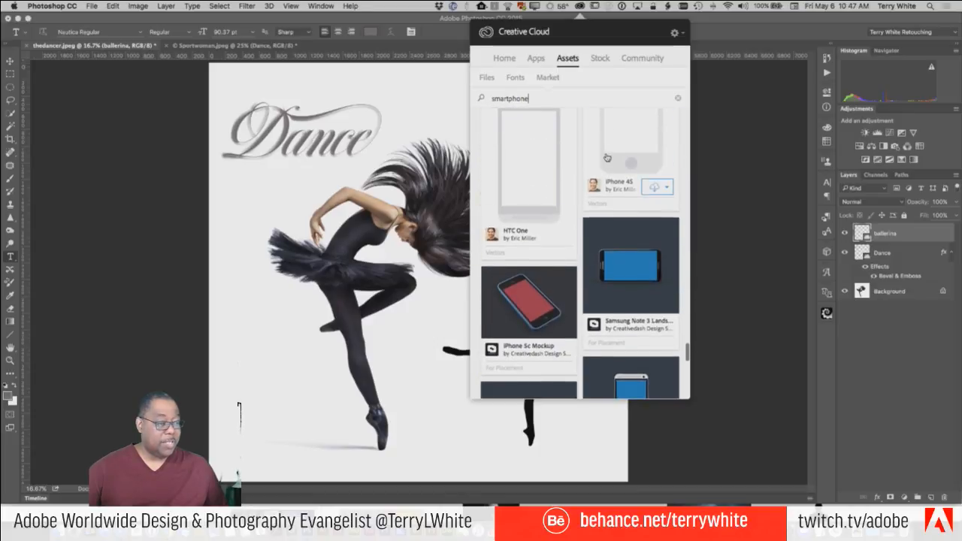
scroll(606, 157, down, 5)
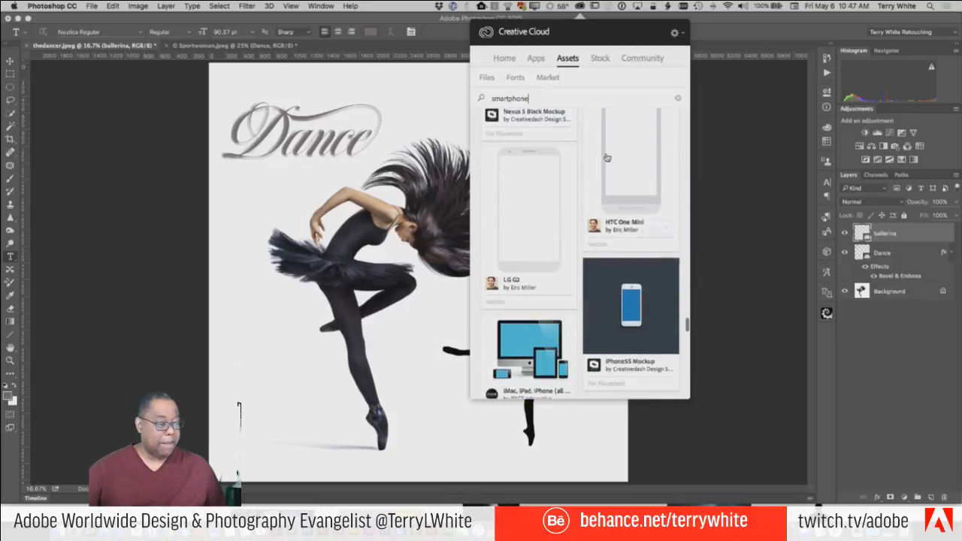
scroll(607, 156, down, 4)
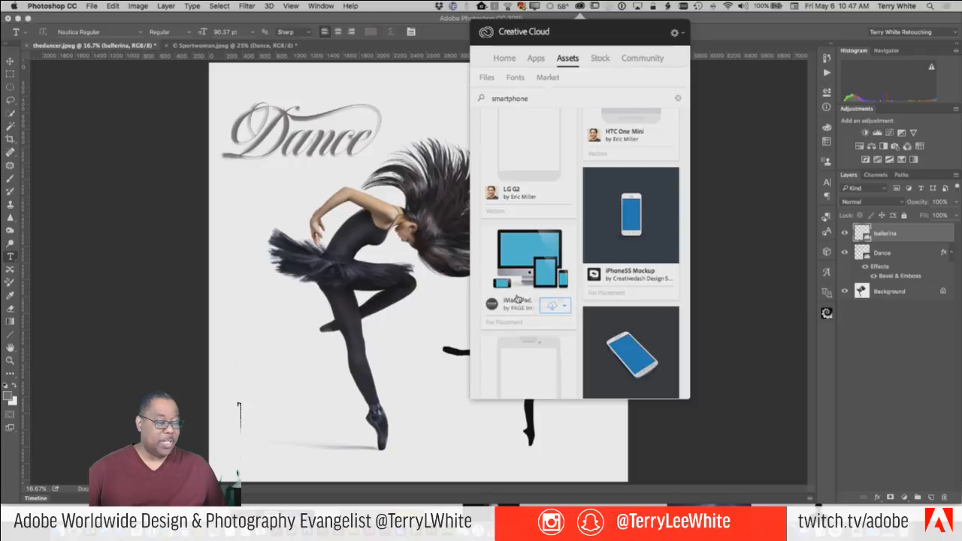
scroll(599, 295, down, 10)
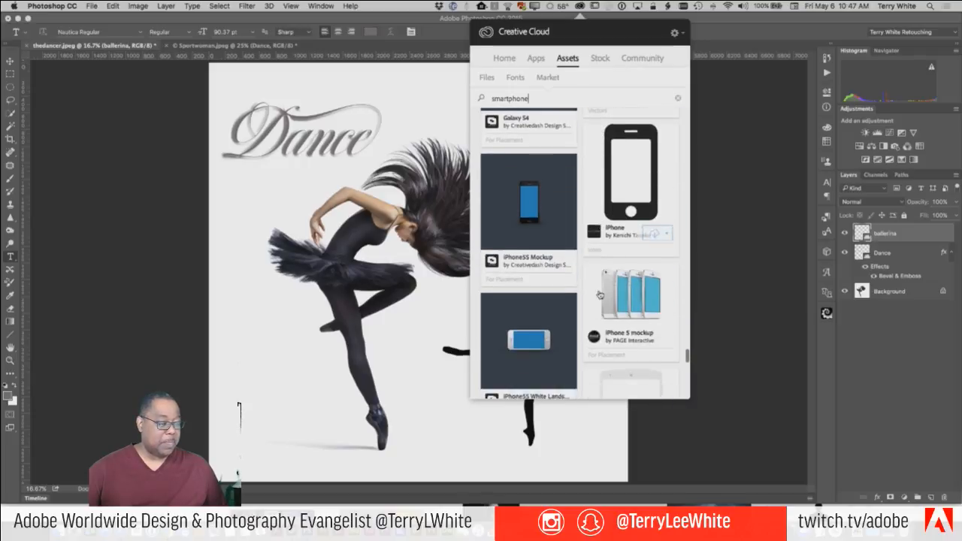
scroll(599, 295, down, 6)
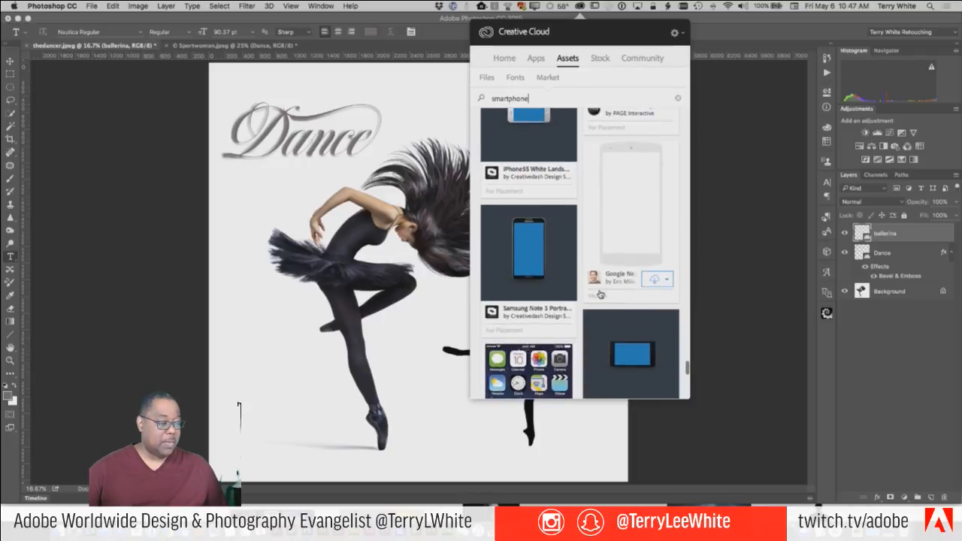
scroll(599, 295, down, 6)
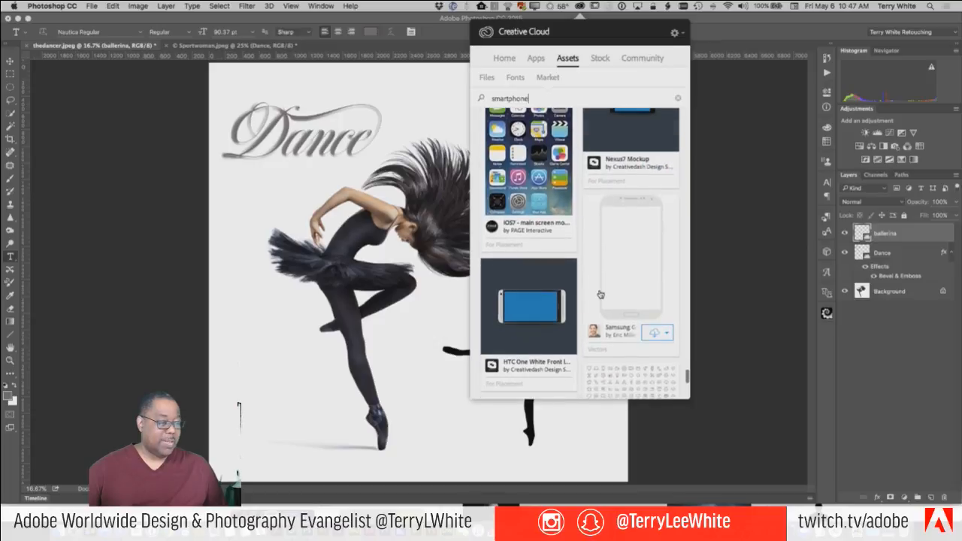
scroll(569, 219, down, 3)
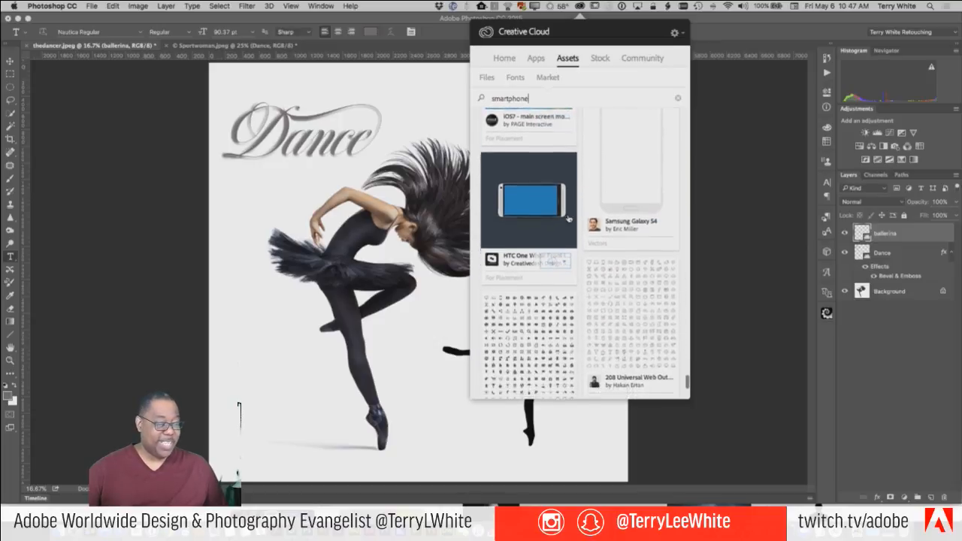
Look through the remaining Market smartphone results, clear the search term and return to the dancer document in Photoshop.
scroll(569, 218, down, 4)
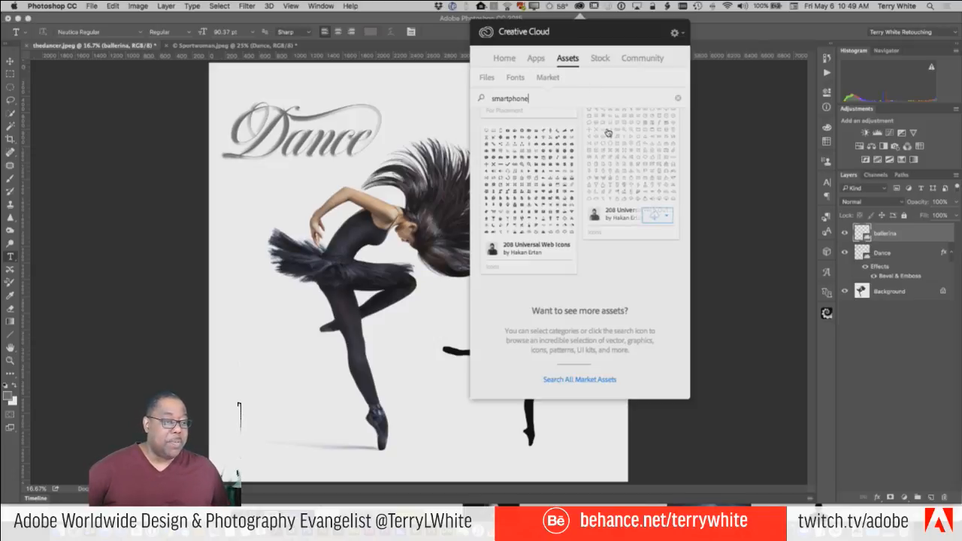
drag(531, 98, 461, 100)
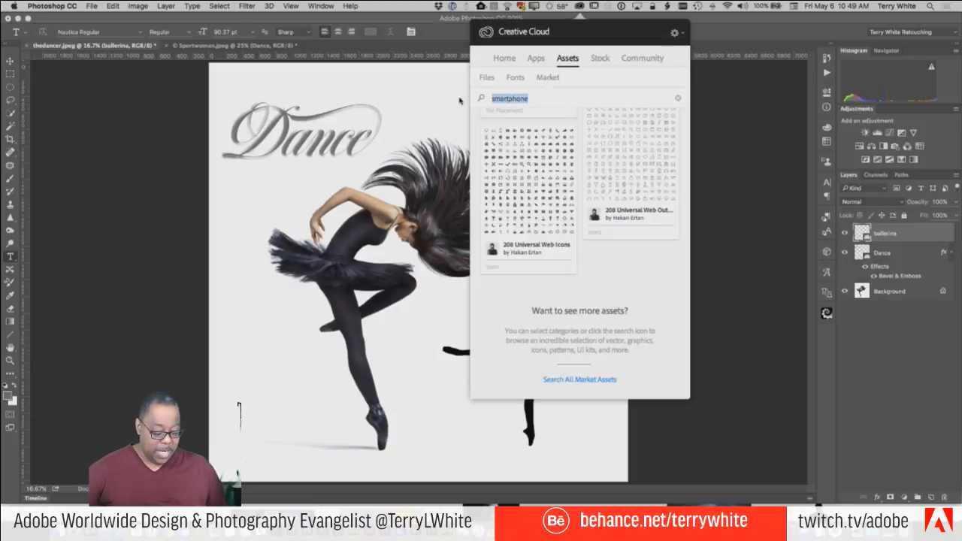
key(BackSpace)
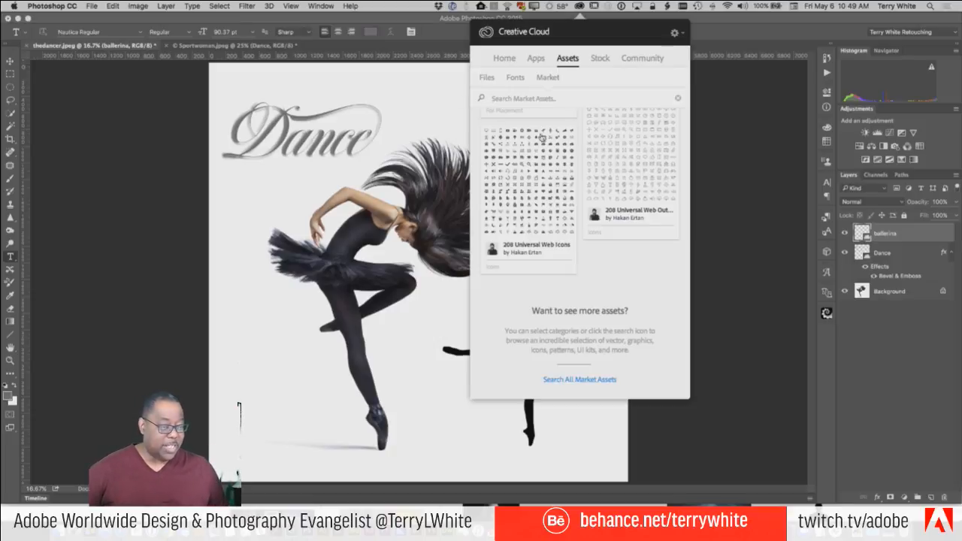
scroll(594, 161, down, 10)
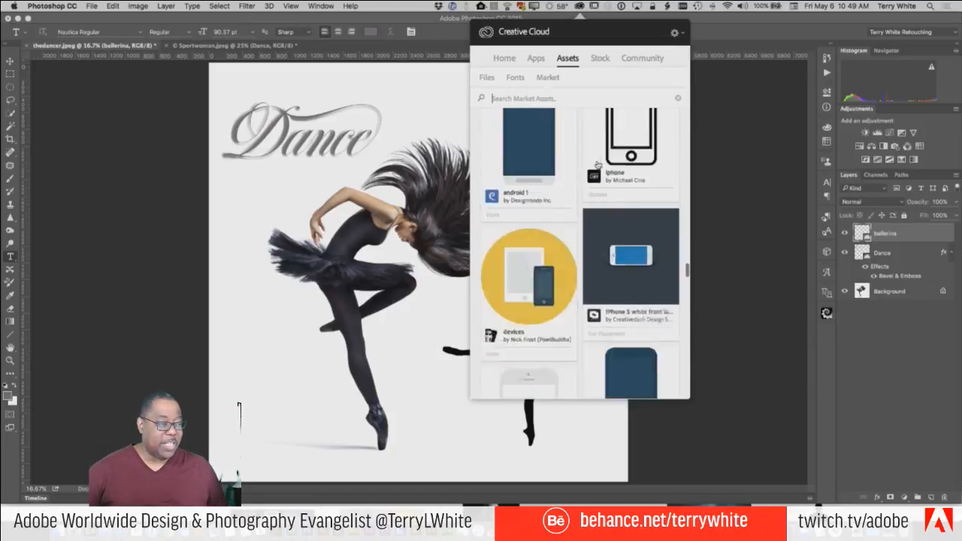
scroll(597, 164, up, 5)
click(718, 131)
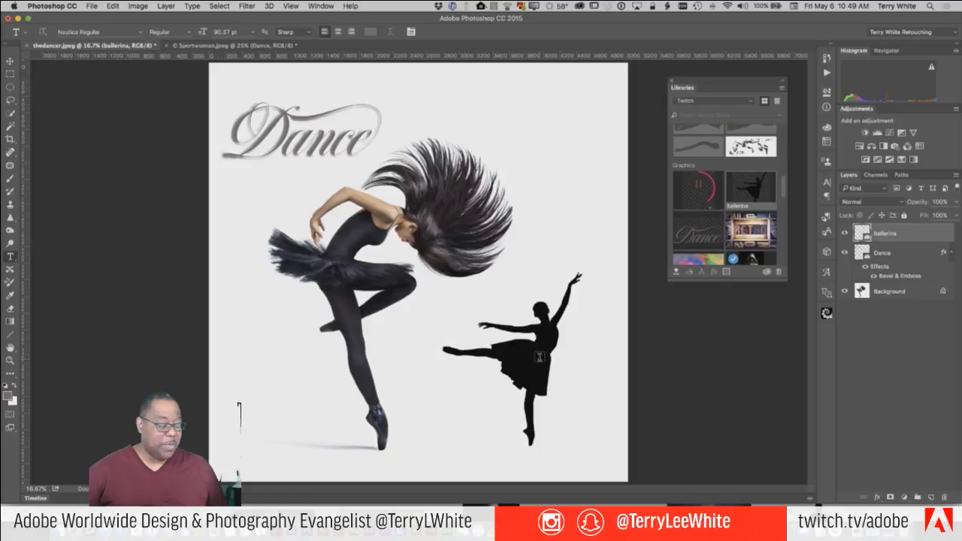
Enlarge the ballerina silhouette with Free Transform so it spans the full height of the canvas over the dancer.
click(10, 62)
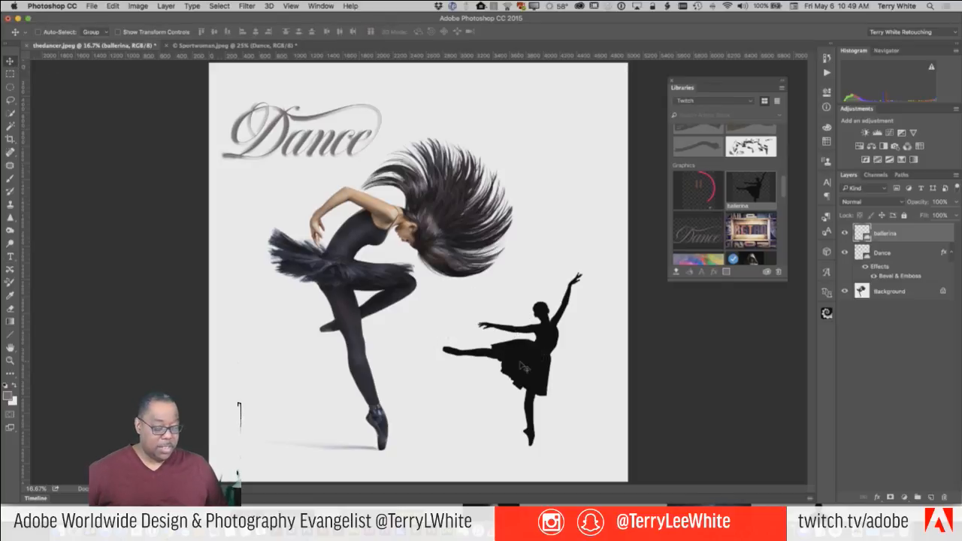
key(super+t)
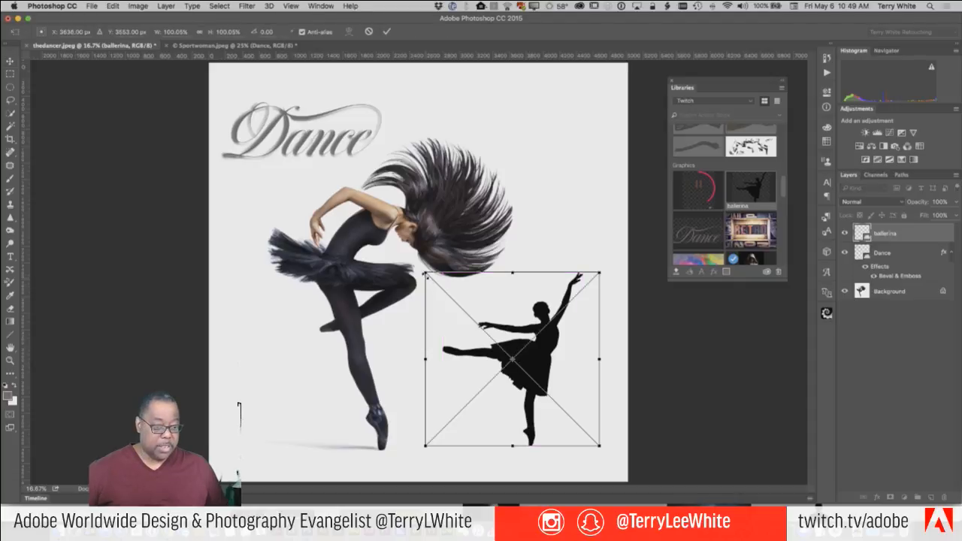
drag(425, 273, 177, 90)
drag(600, 446, 635, 481)
key(Return)
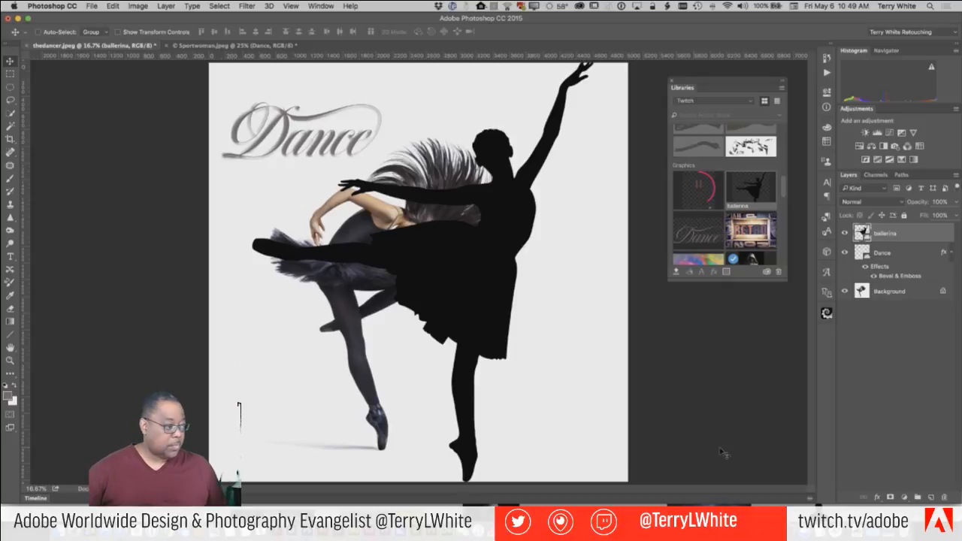
Set the ballerina layer's opacity to 14%.
click(919, 202)
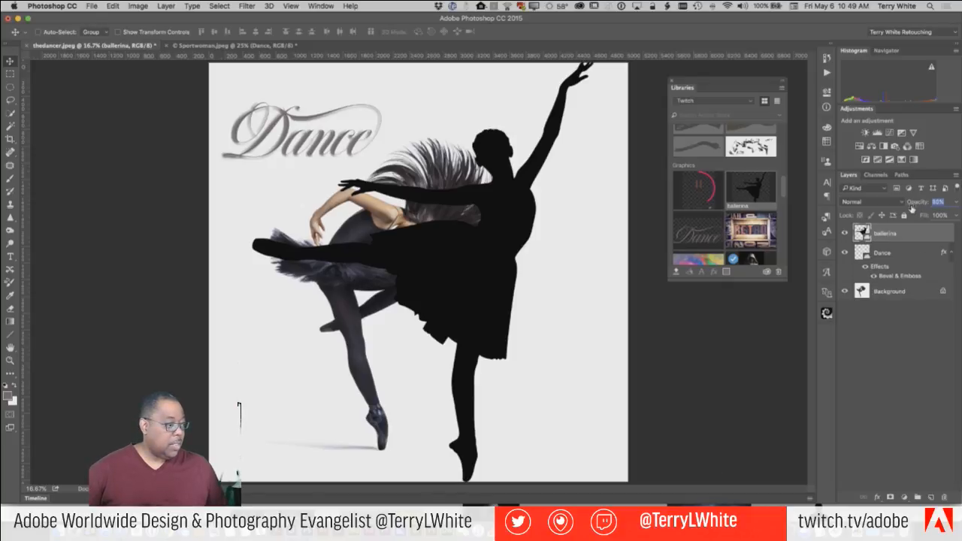
text(10)
key(Return)
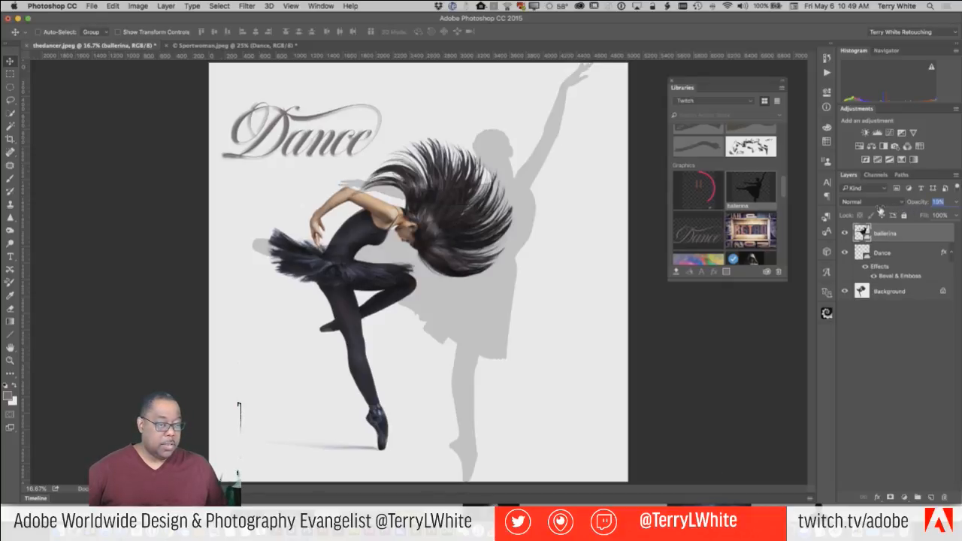
drag(881, 211, 878, 212)
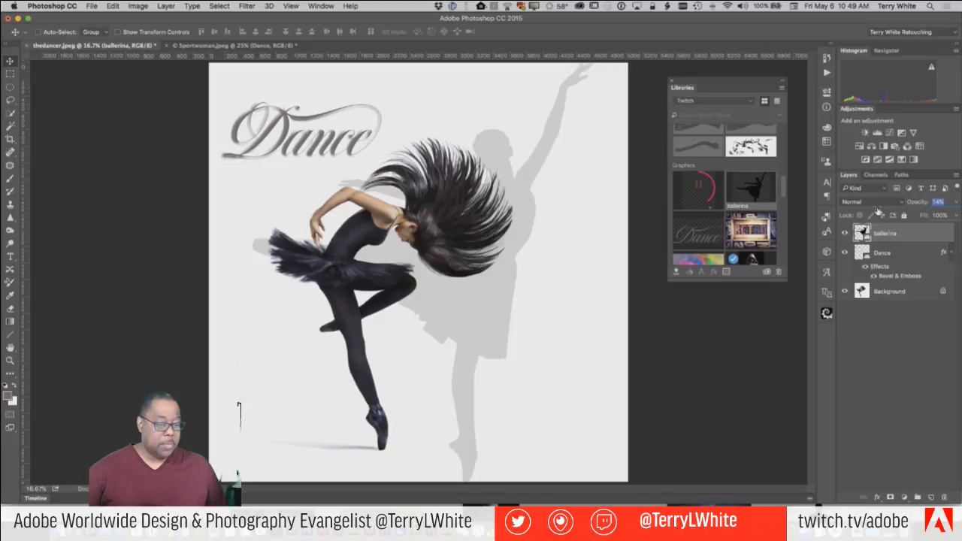
key(Return)
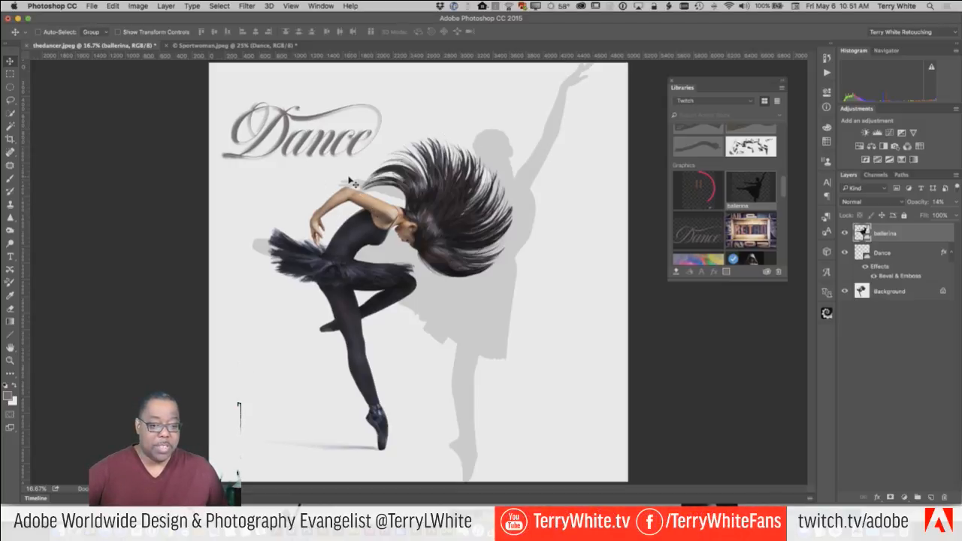
Add the text "since 1985" below the "Dance" title in Nautica Regular and set its size to 68.37 pt.
click(12, 258)
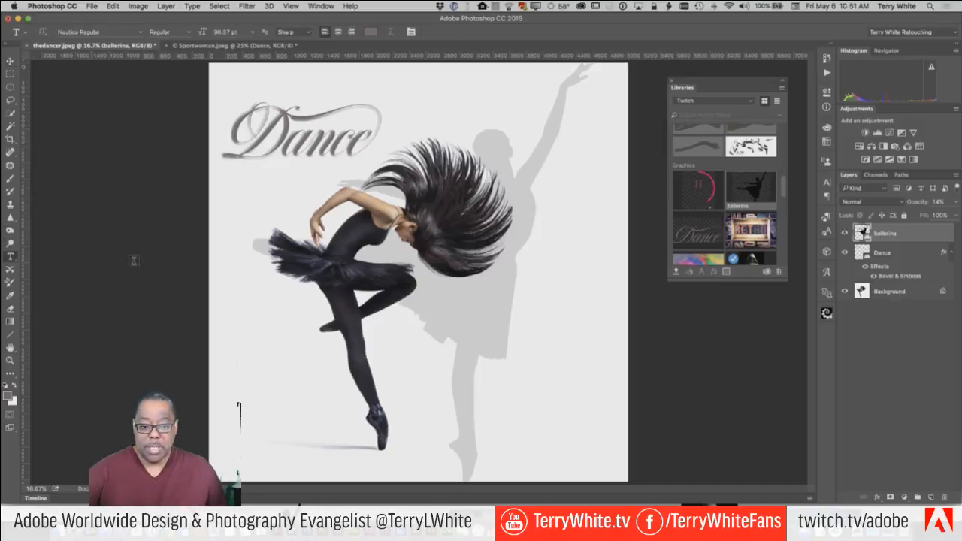
click(233, 202)
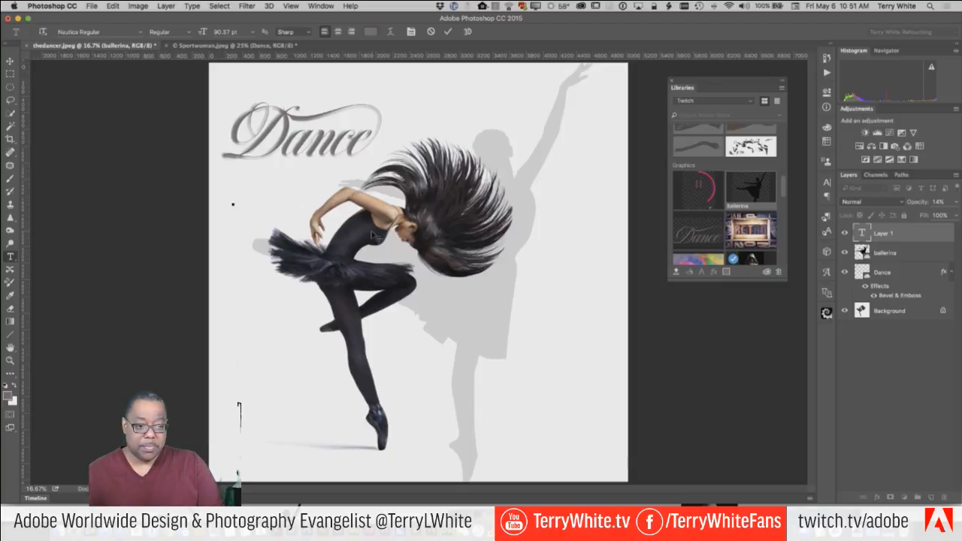
text(since)
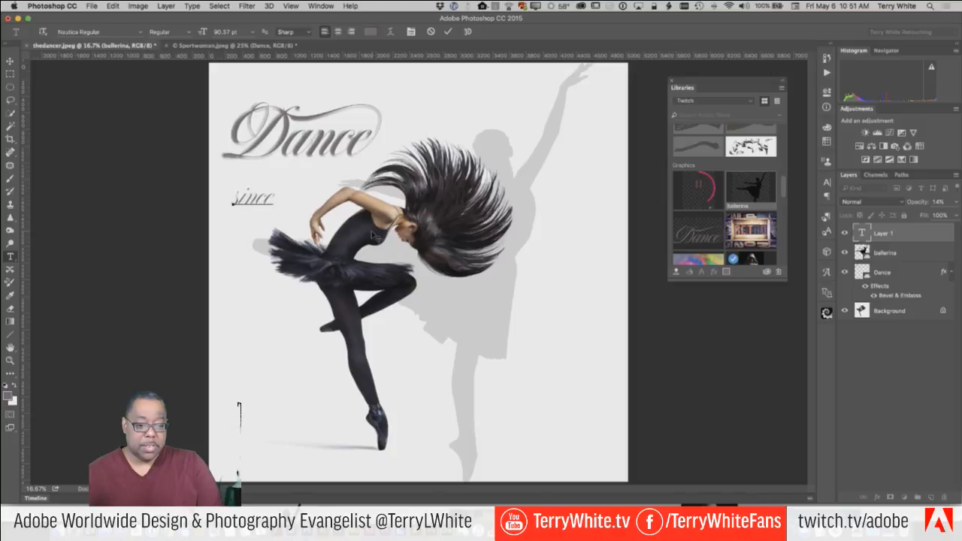
text( 1987)
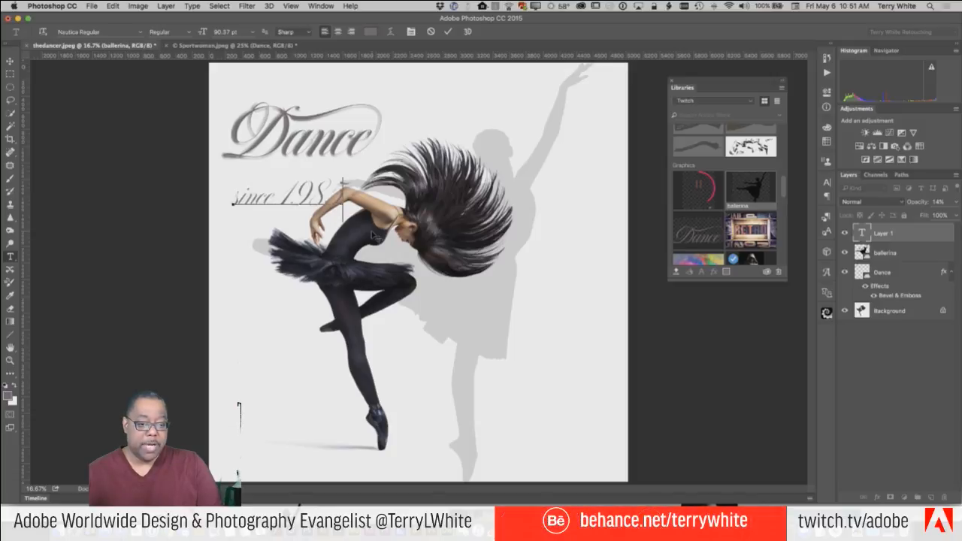
key(super+a)
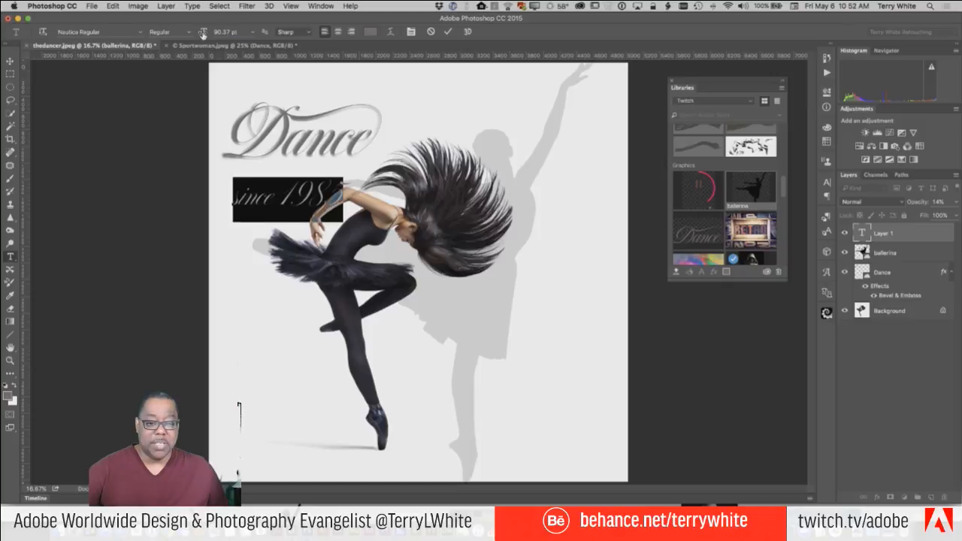
drag(202, 36, 193, 36)
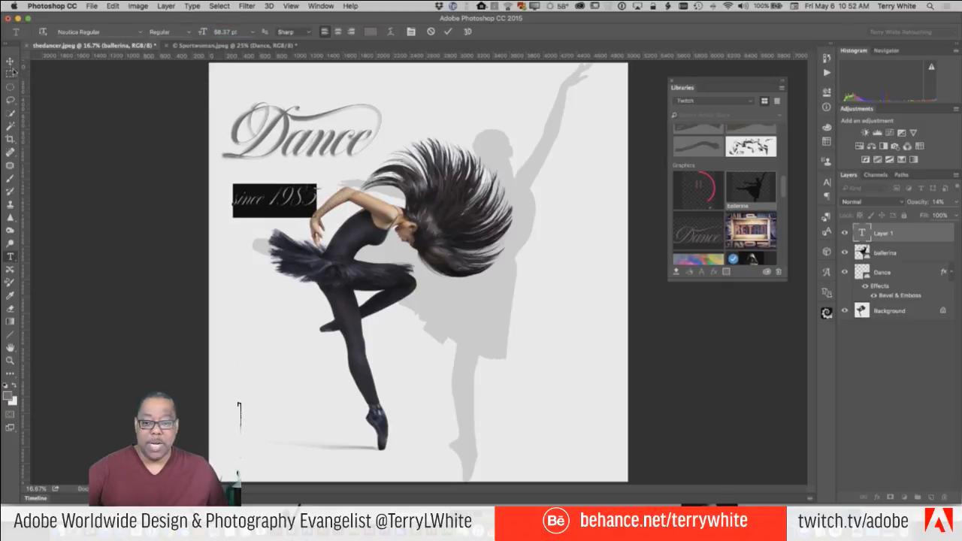
click(448, 32)
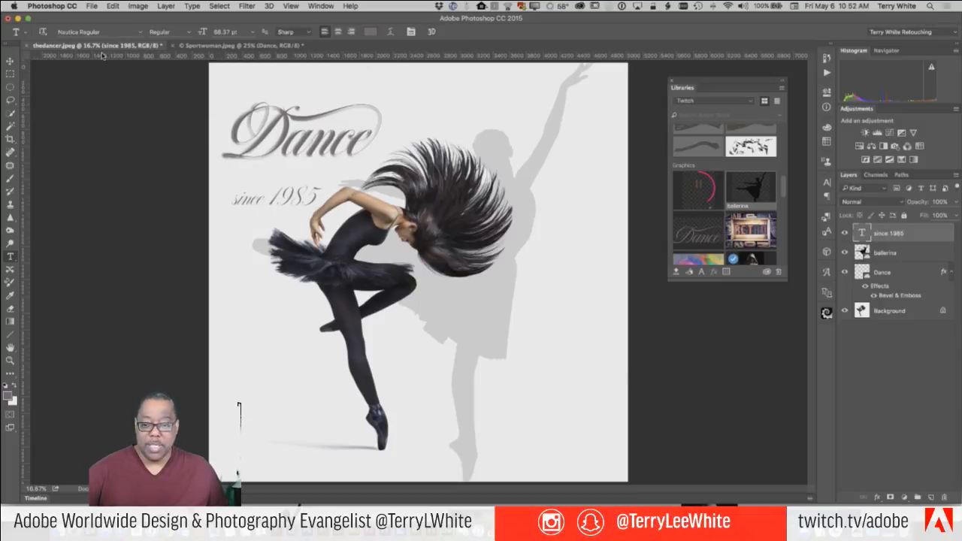
Look through the full font list for the "since 1985" text, previewing fonts and noting which come from Typekit.
click(140, 32)
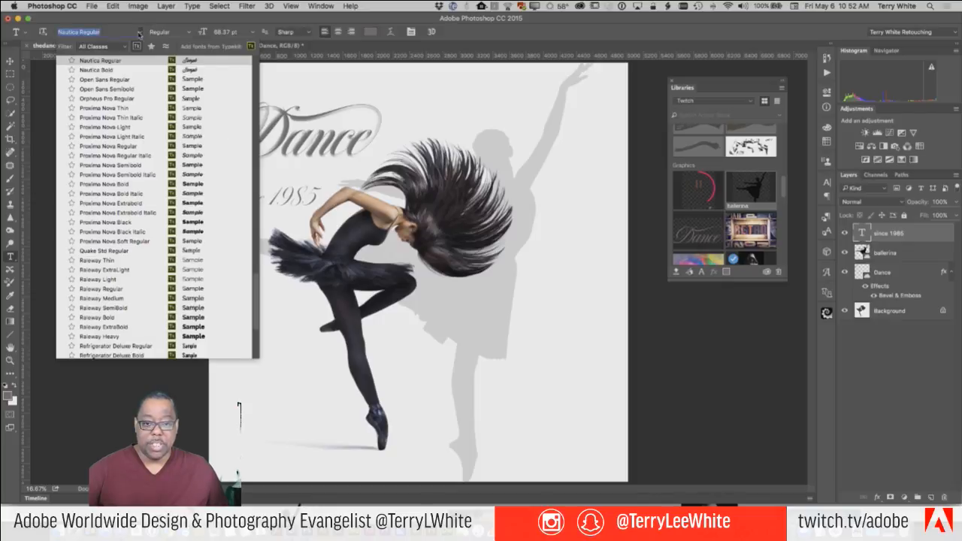
scroll(146, 78, up, 15)
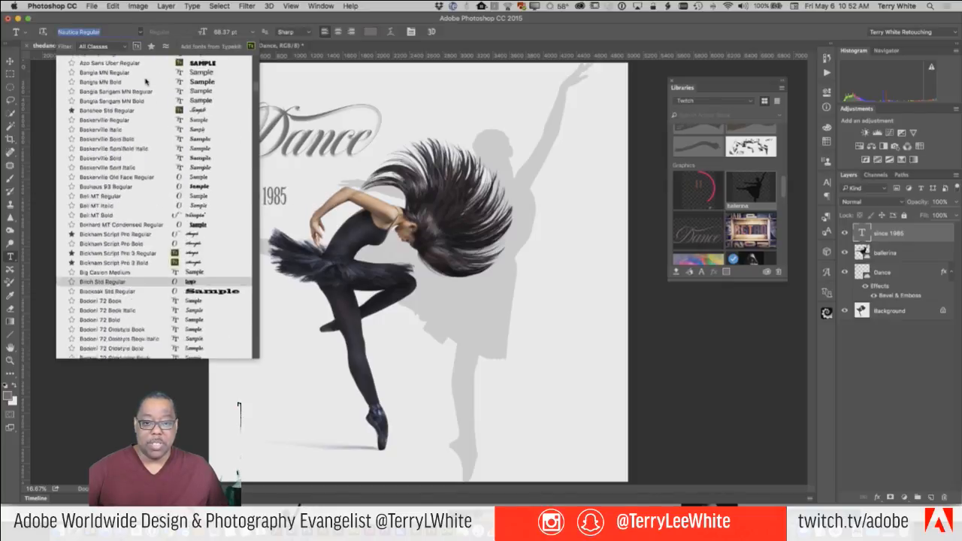
scroll(146, 81, up, 20)
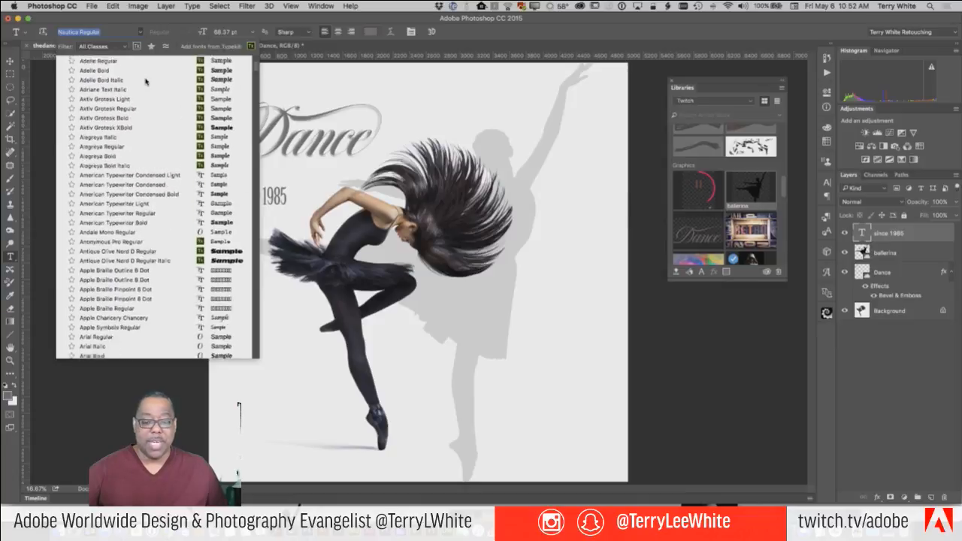
scroll(146, 81, up, 10)
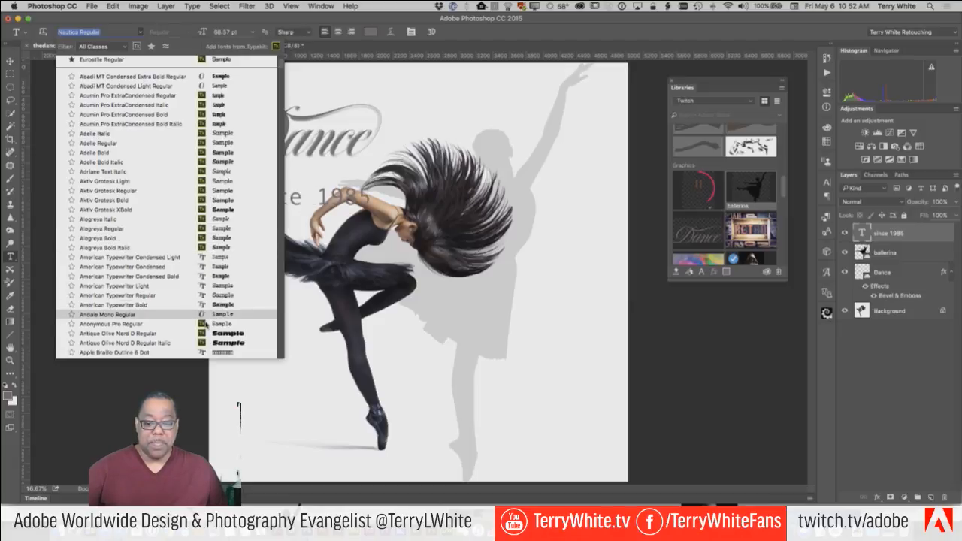
scroll(203, 323, down, 5)
scroll(204, 323, down, 10)
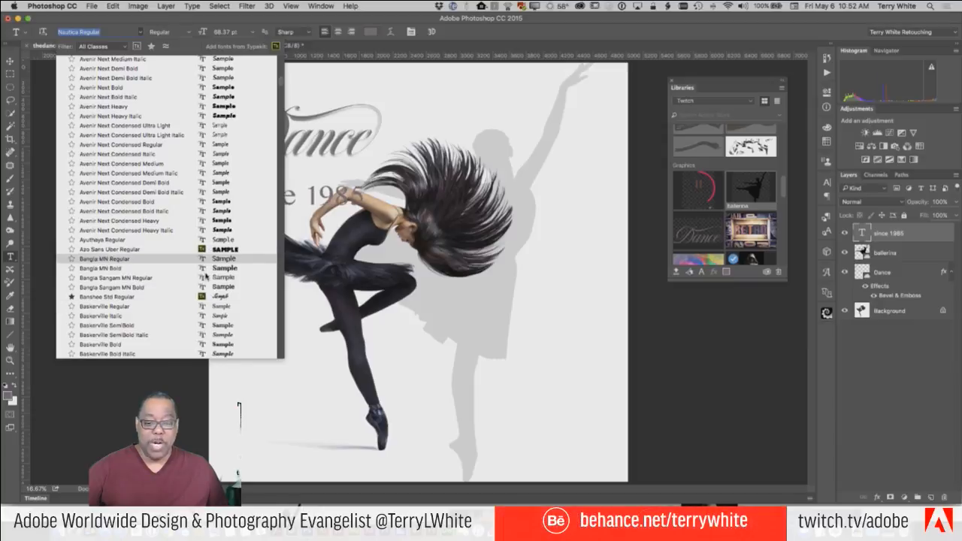
scroll(202, 214, up, 15)
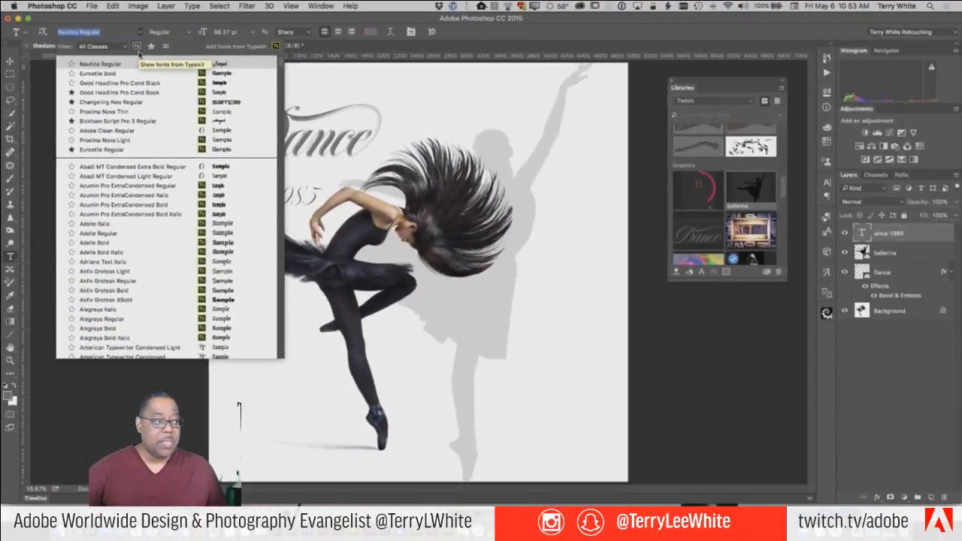
Filter the font list to Typekit fonts only and look through them, previewing several on the "since 1985" text.
click(137, 48)
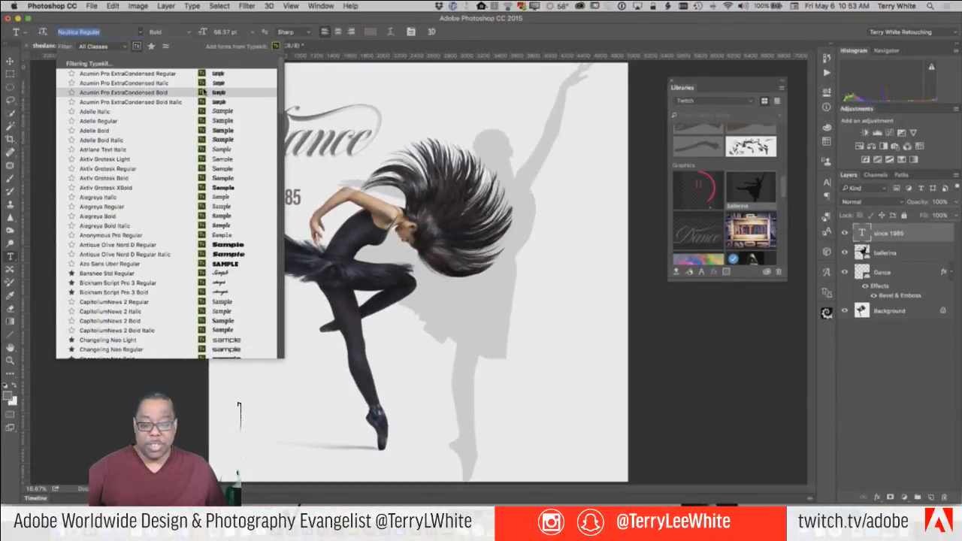
scroll(204, 94, down, 10)
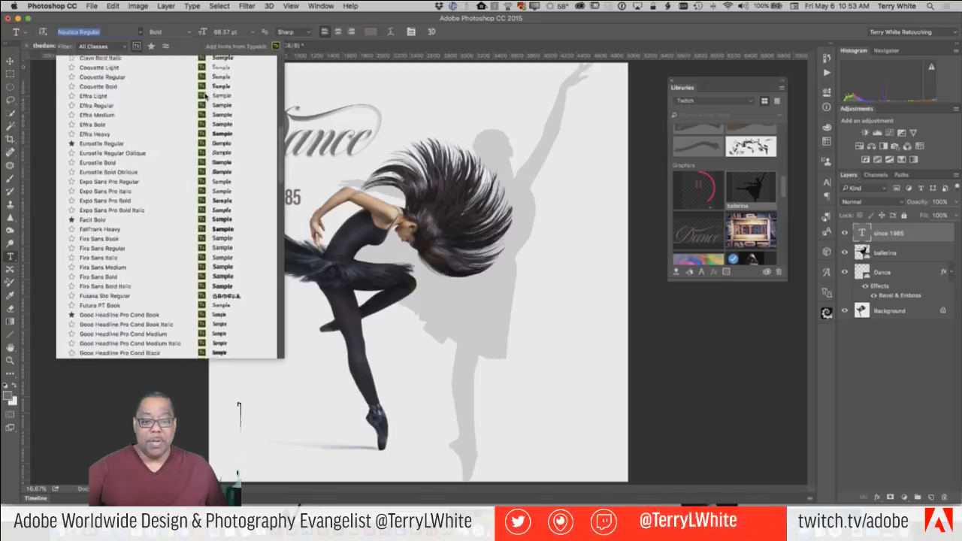
scroll(205, 94, down, 15)
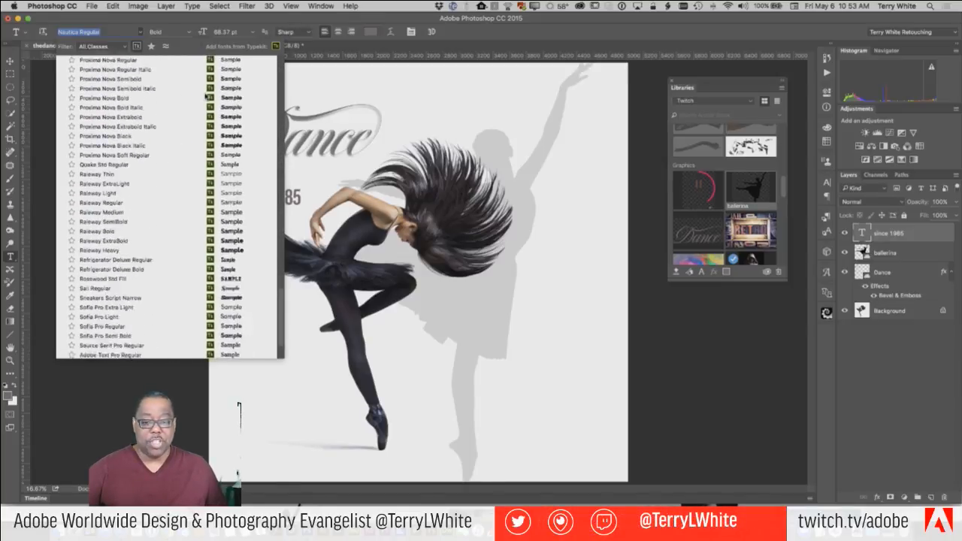
scroll(205, 98, up, 15)
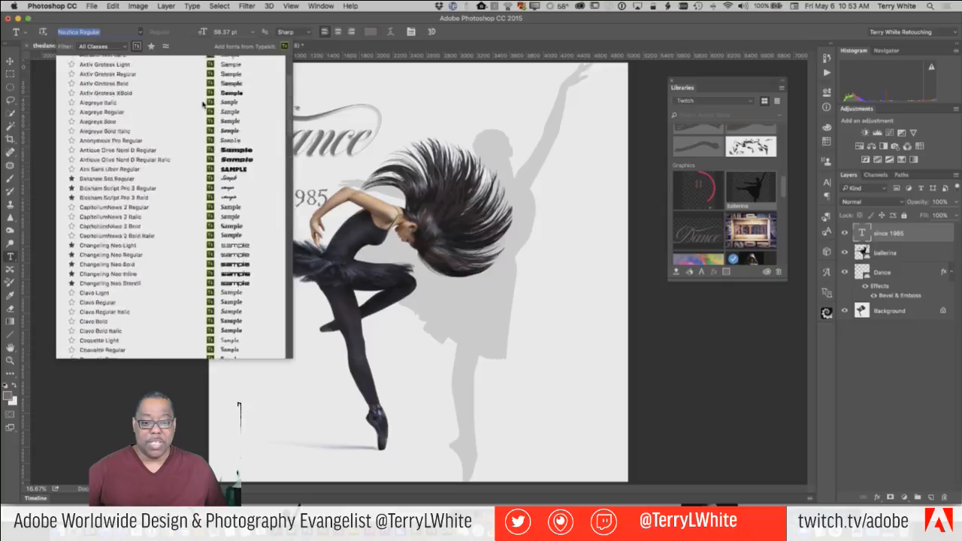
scroll(203, 104, up, 4)
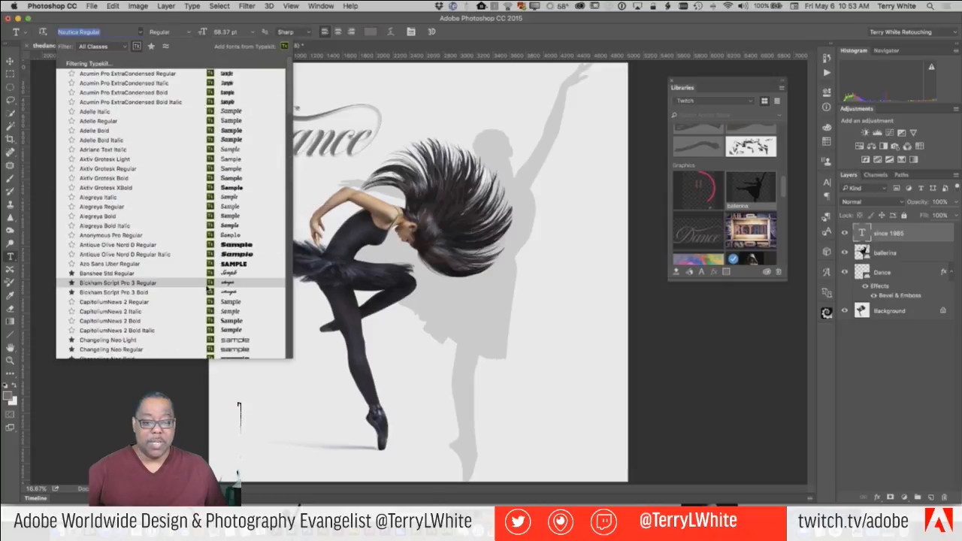
scroll(209, 291, down, 6)
scroll(226, 286, down, 3)
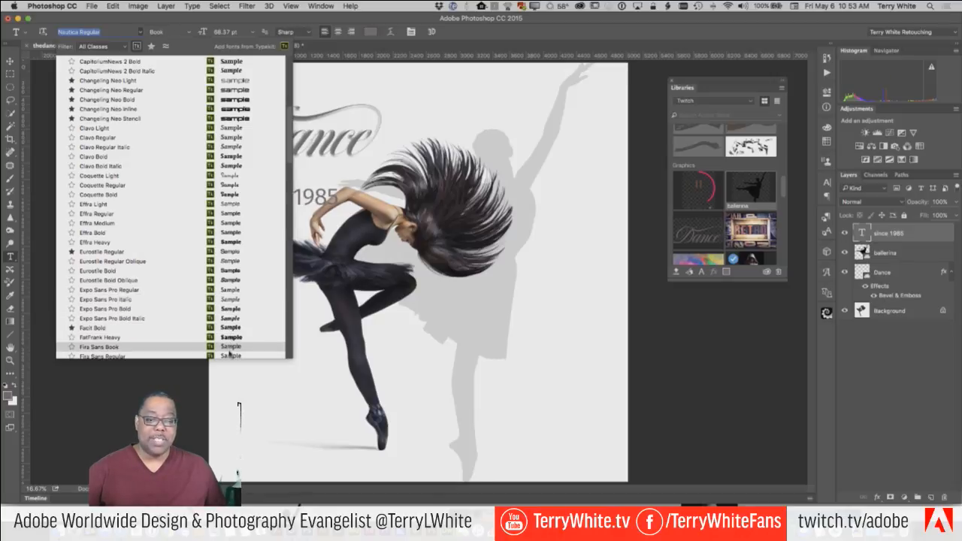
scroll(231, 357, down, 3)
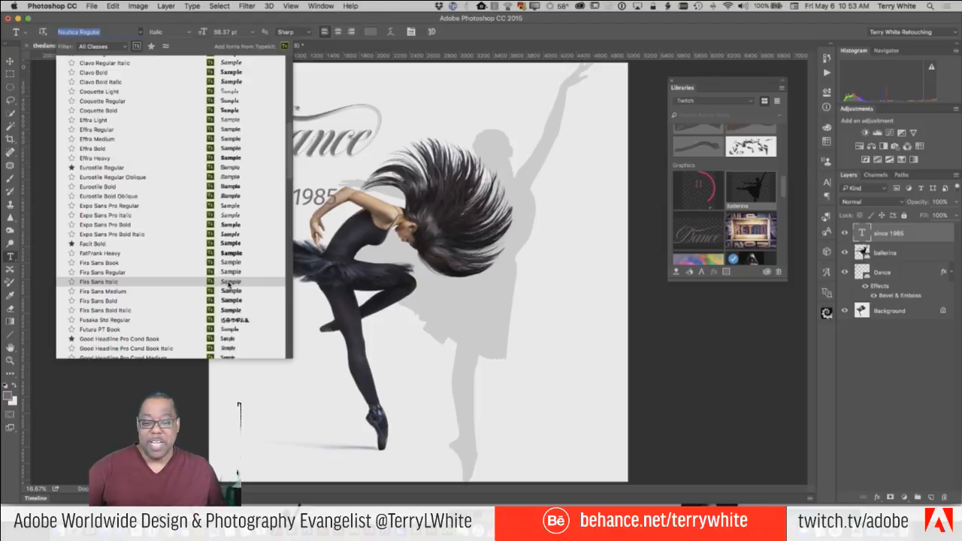
scroll(230, 284, down, 5)
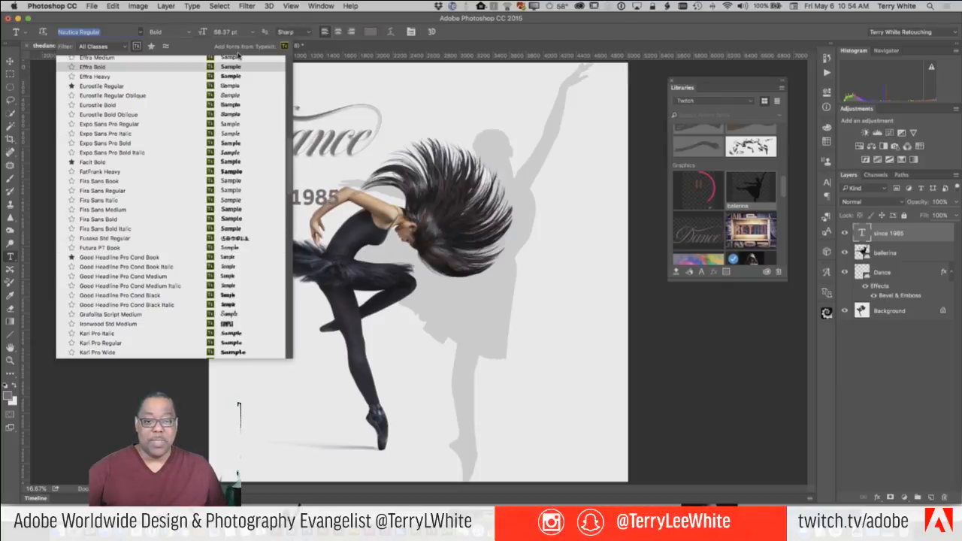
Open the Adobe Typekit website from the font list to browse fonts to add.
key(Up)
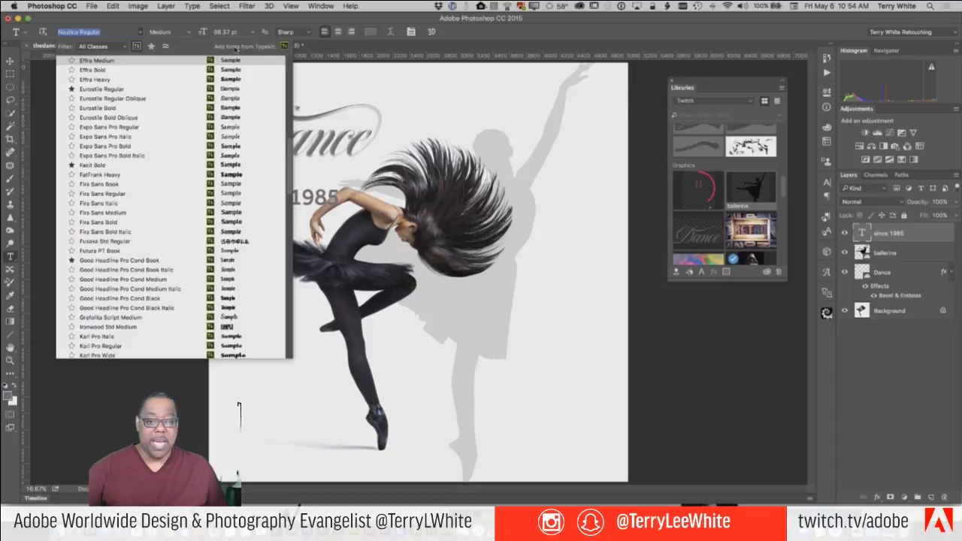
click(284, 47)
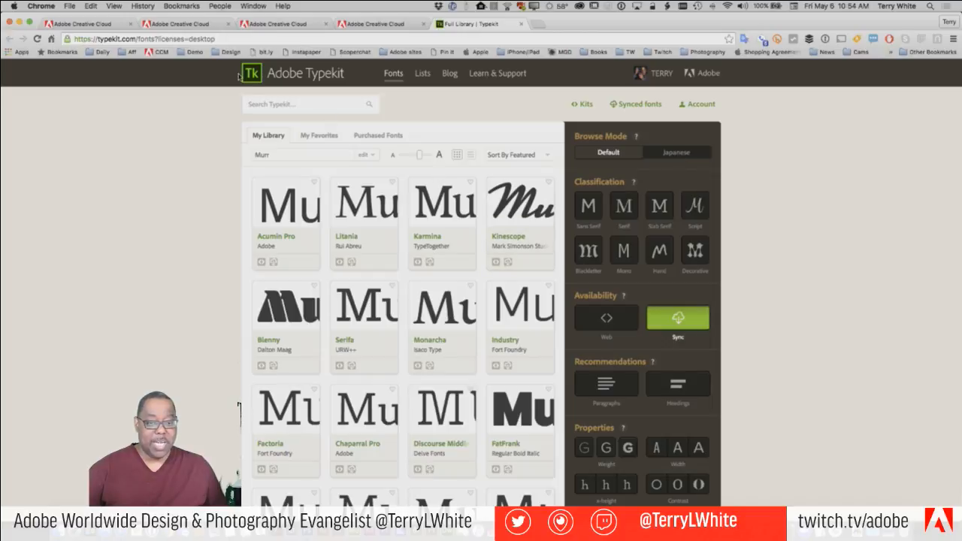
Set the sample text for the Typekit font previews to "Since".
double_click(282, 153)
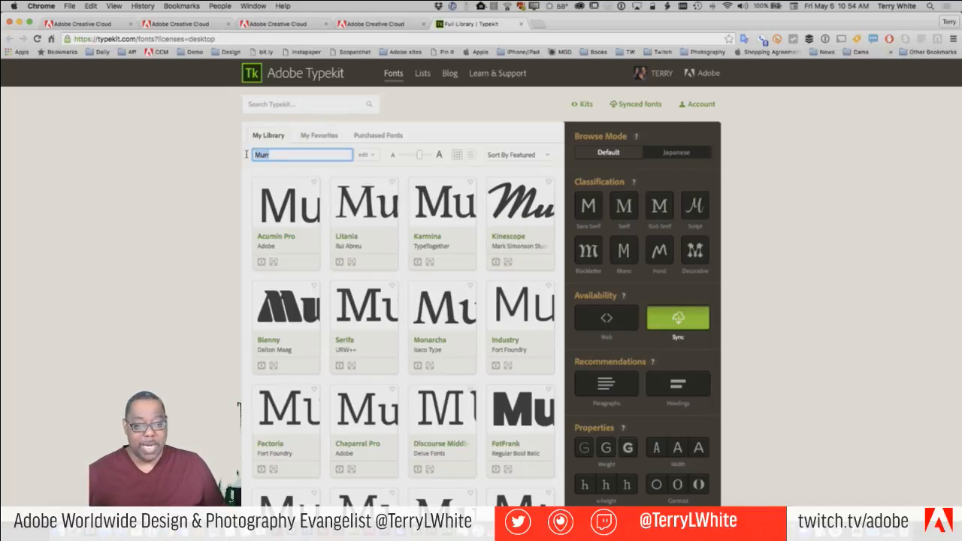
text(Since)
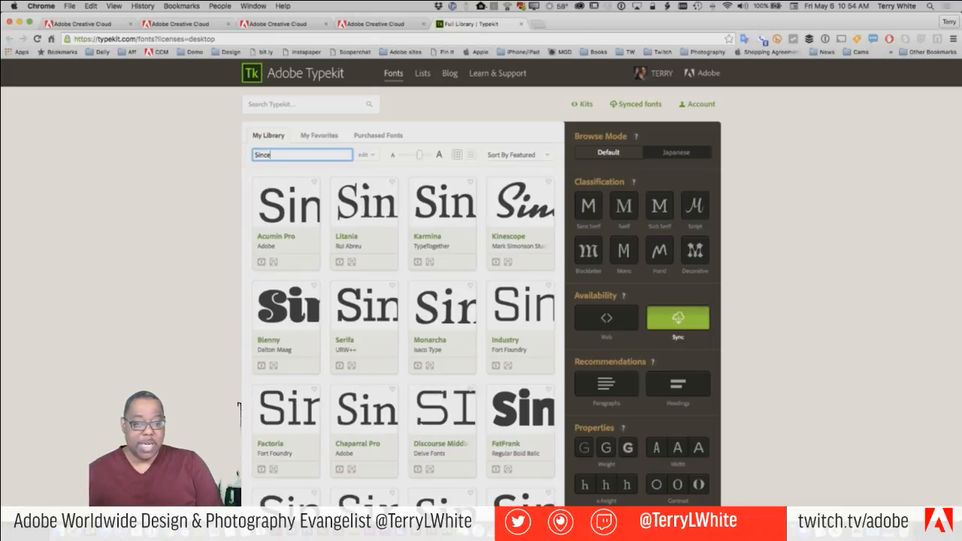
text(1)
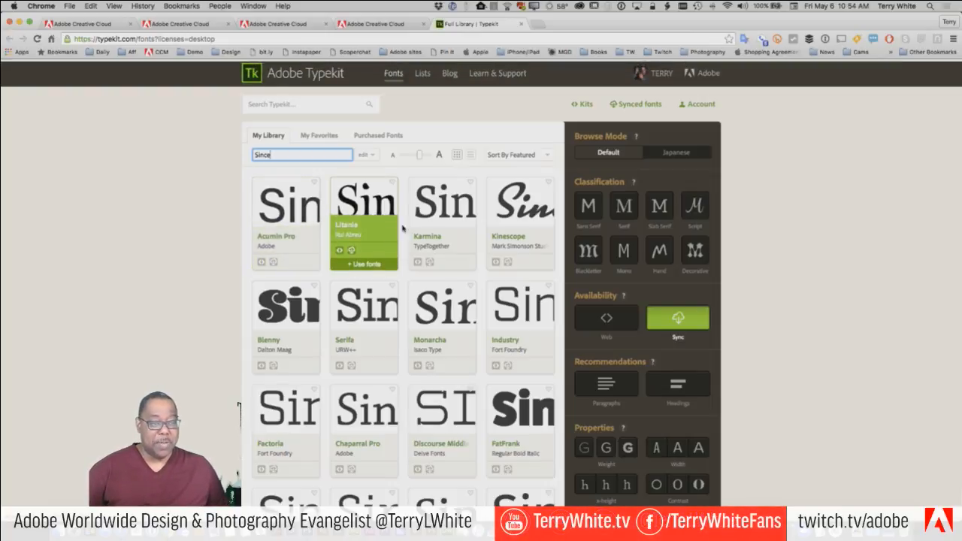
Look through the syncable font families previewed with the sample text, loading more families into the list.
scroll(403, 272, down, 3)
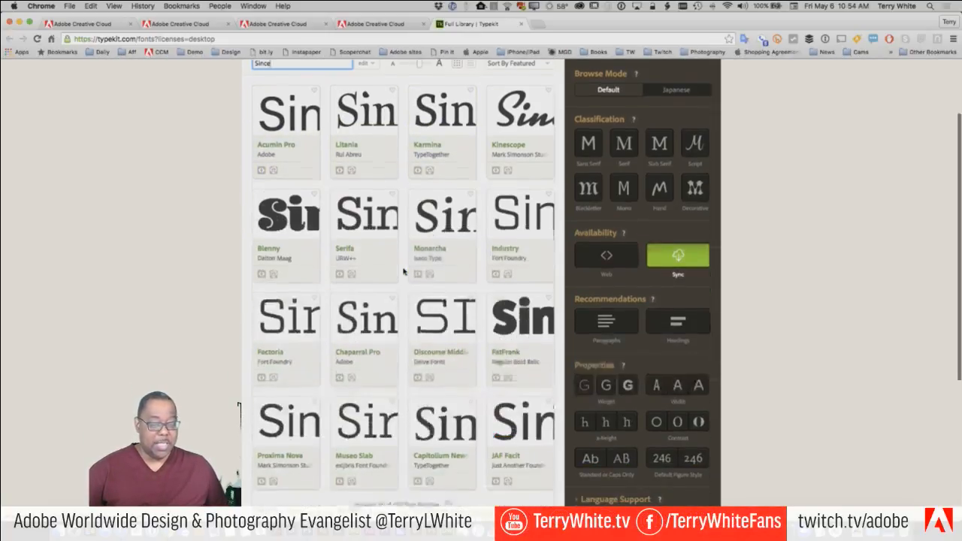
scroll(403, 272, down, 3)
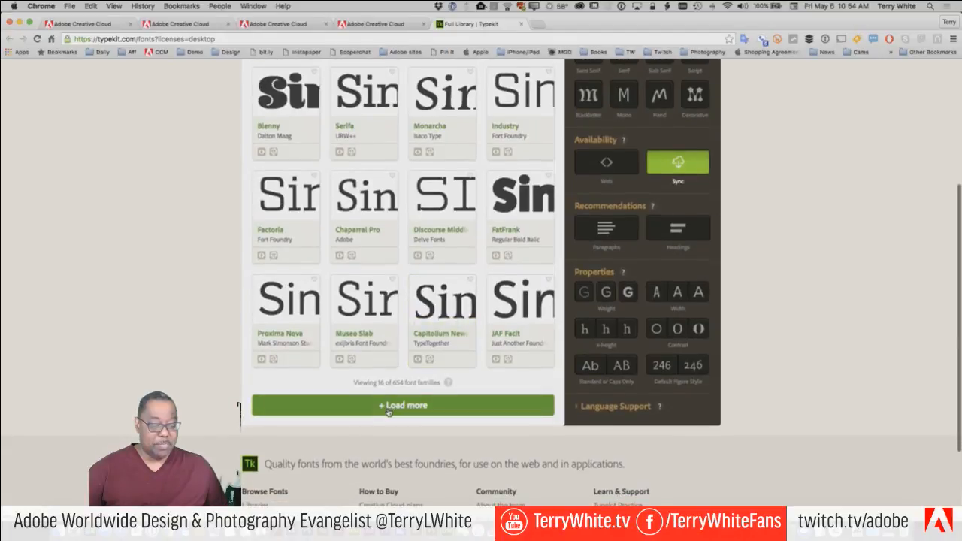
click(427, 408)
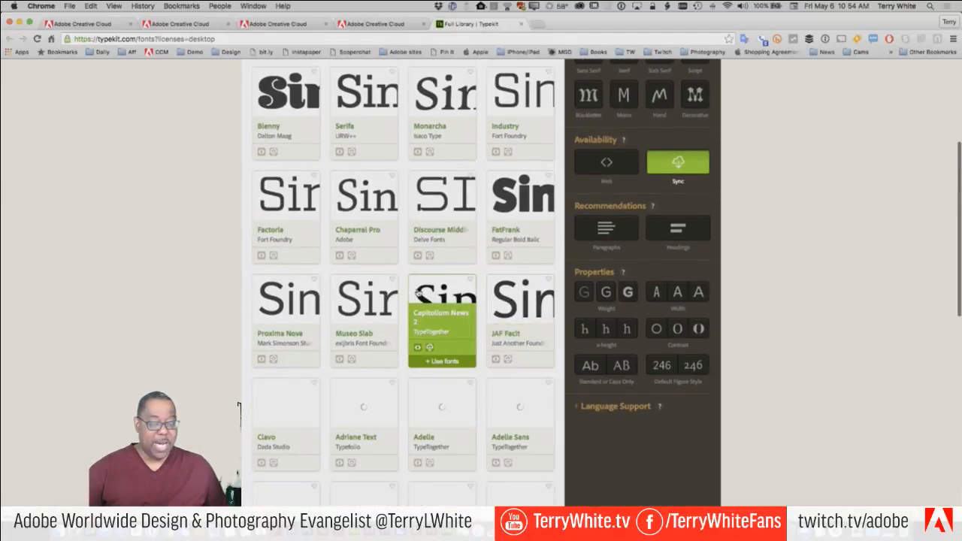
scroll(417, 294, down, 3)
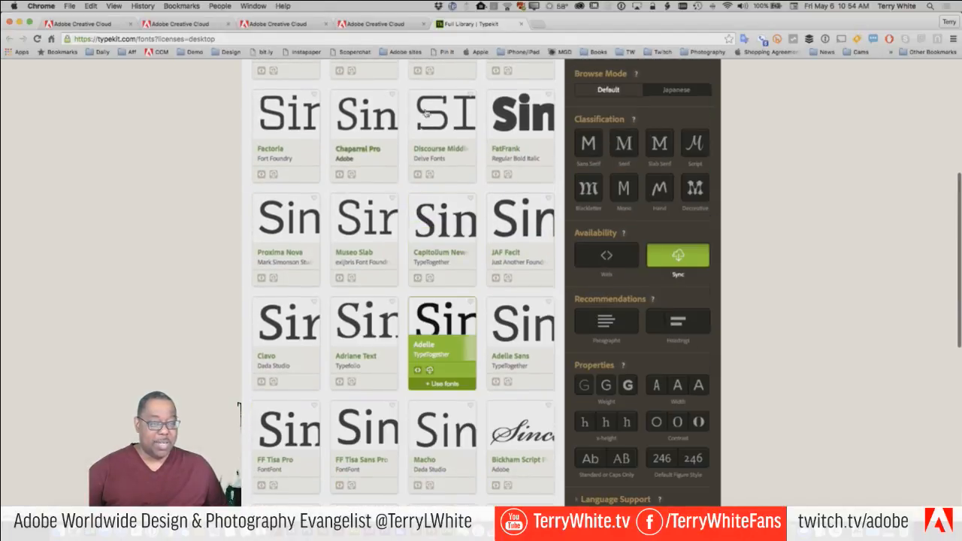
scroll(443, 263, down, 3)
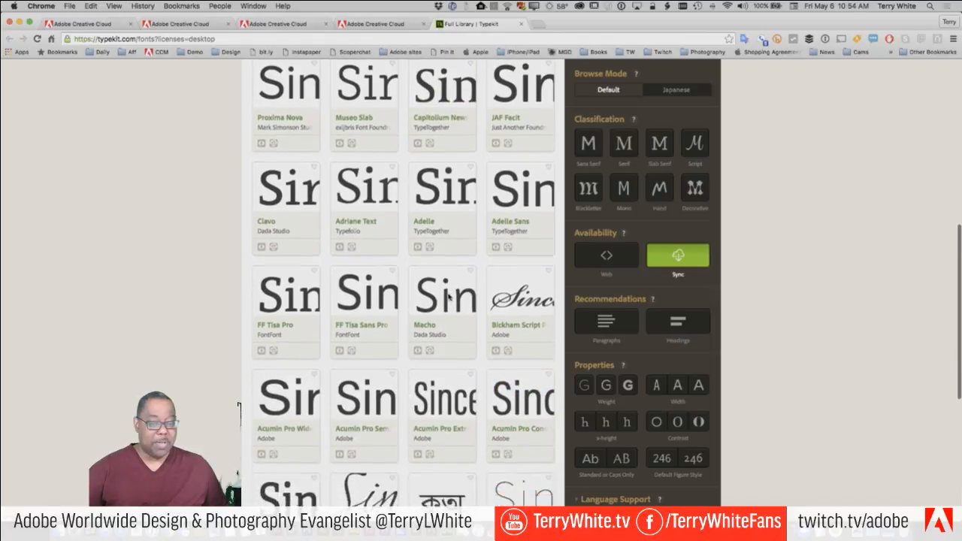
scroll(449, 298, down, 3)
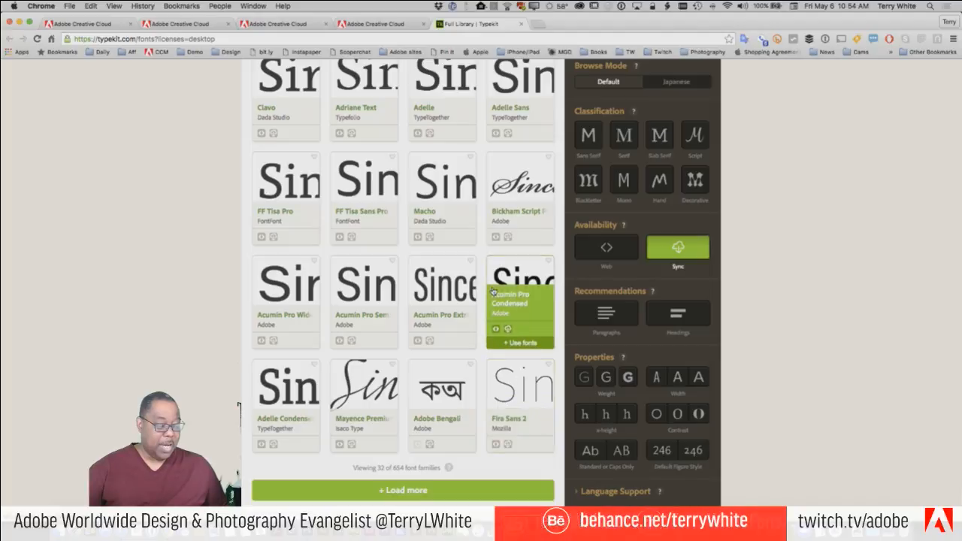
scroll(589, 143, up, 3)
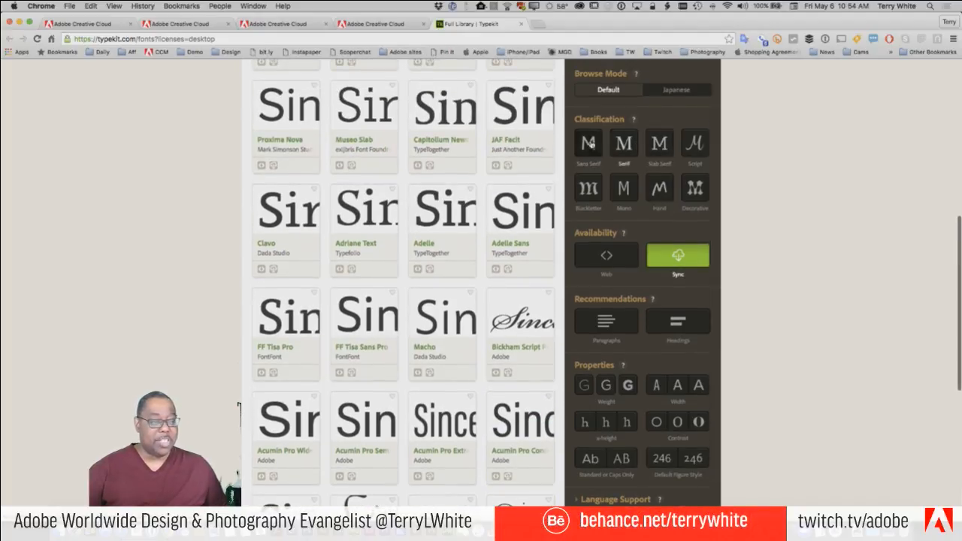
Filter the font families to Sans Serif and check the sync options for Fira Sans 2.
click(590, 145)
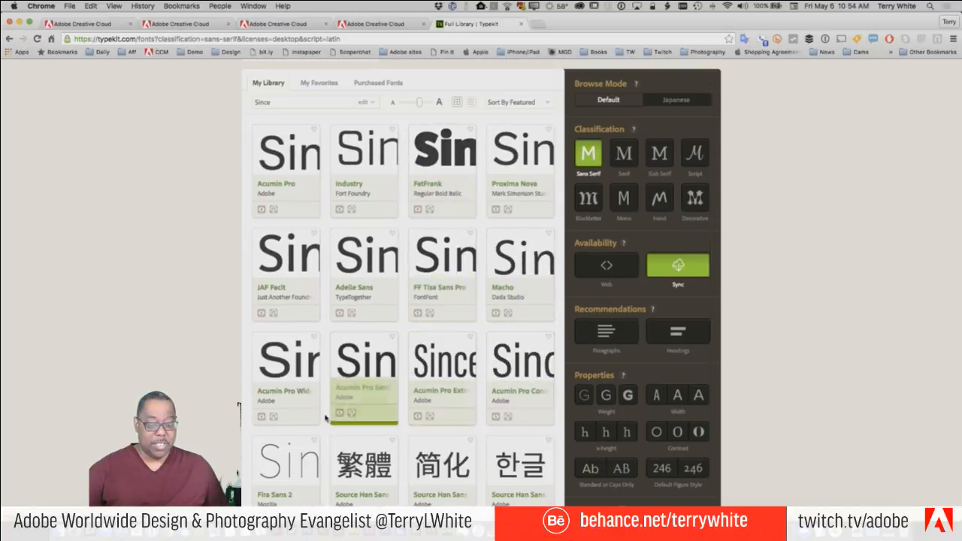
scroll(286, 451, down, 3)
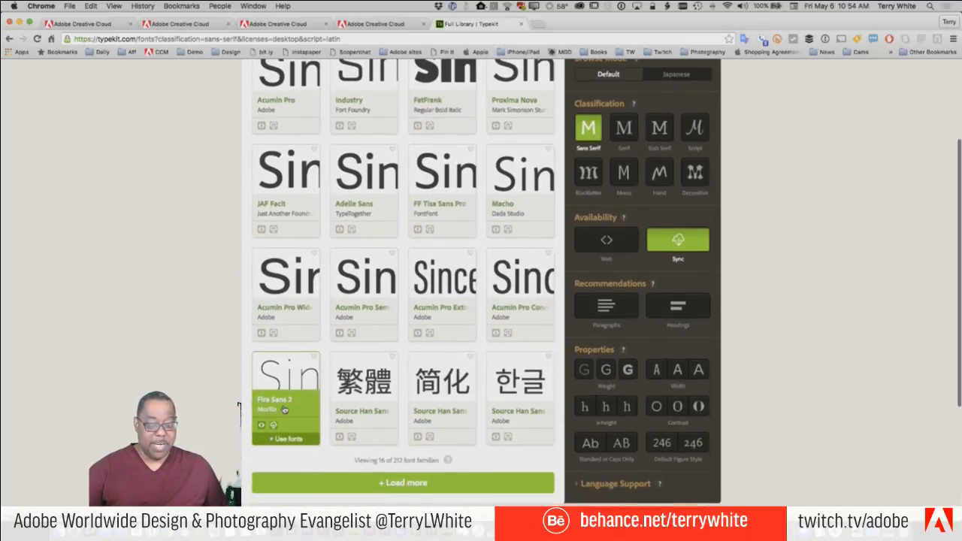
click(285, 442)
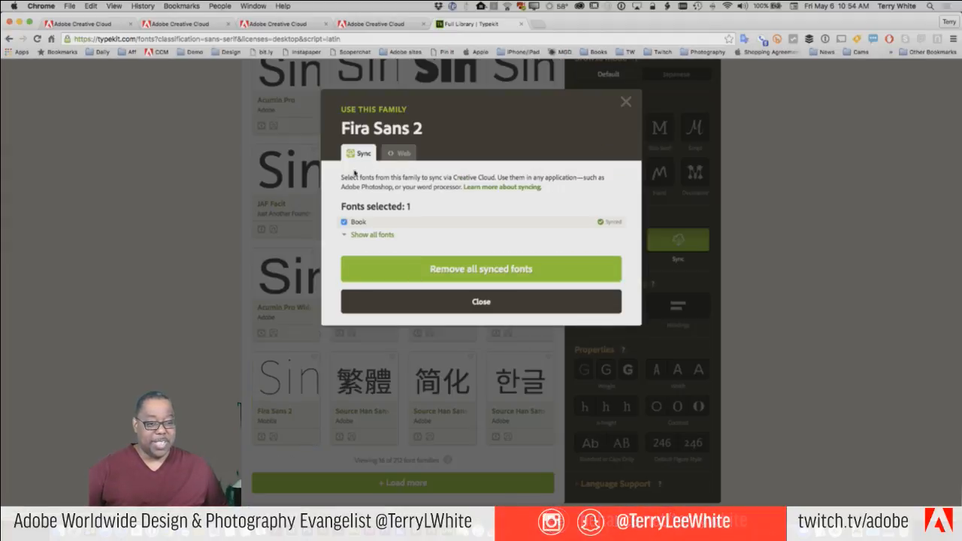
click(416, 299)
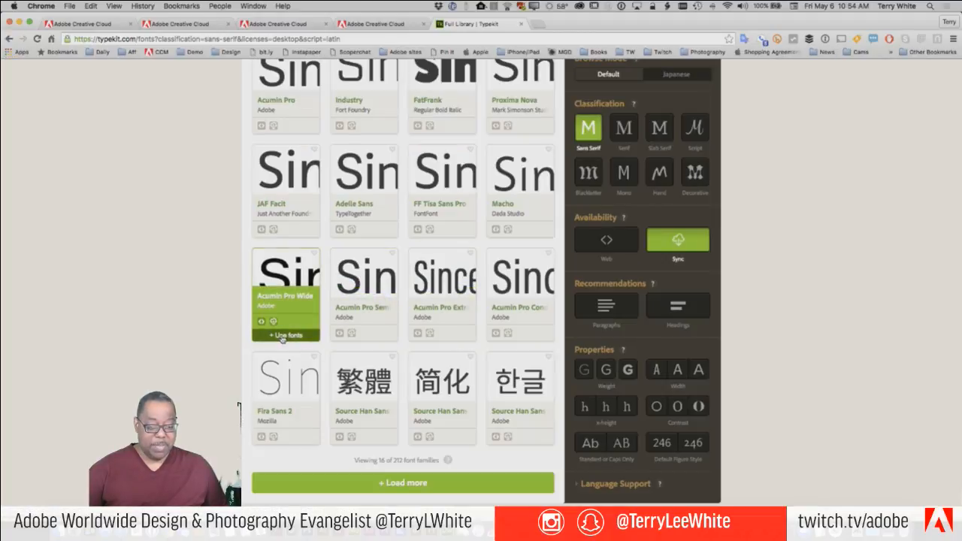
Sync the Regular, Italic, Bold and Bold Italic fonts of the Acumin Pro Wide family.
click(286, 335)
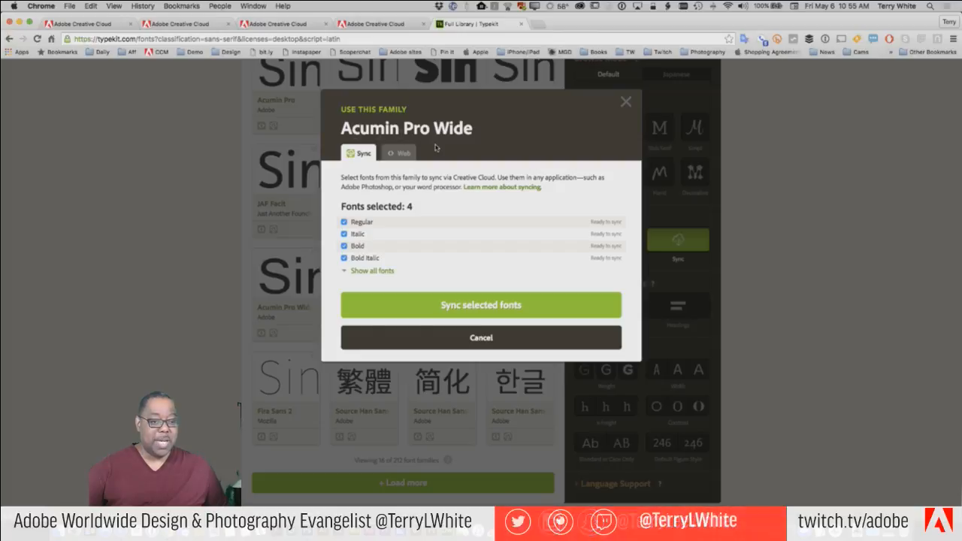
click(433, 306)
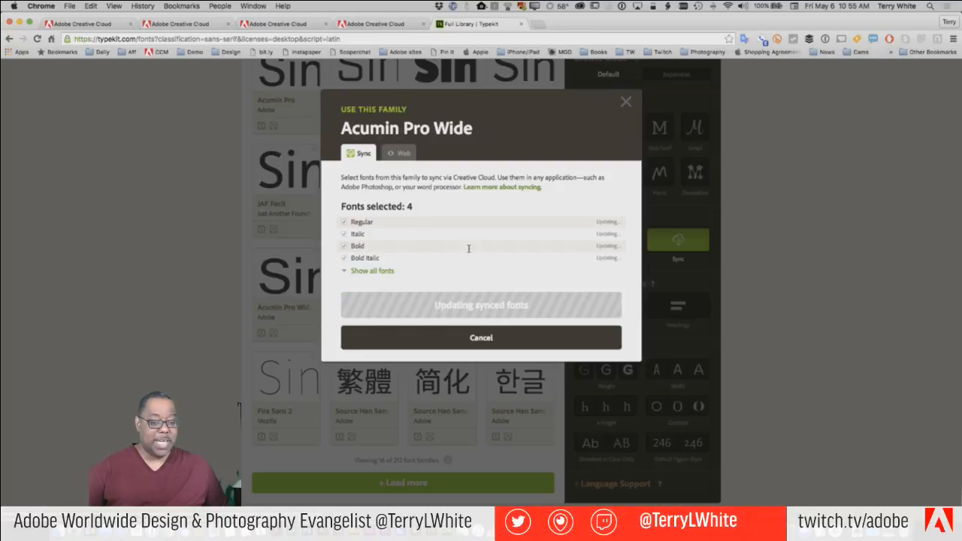
click(625, 102)
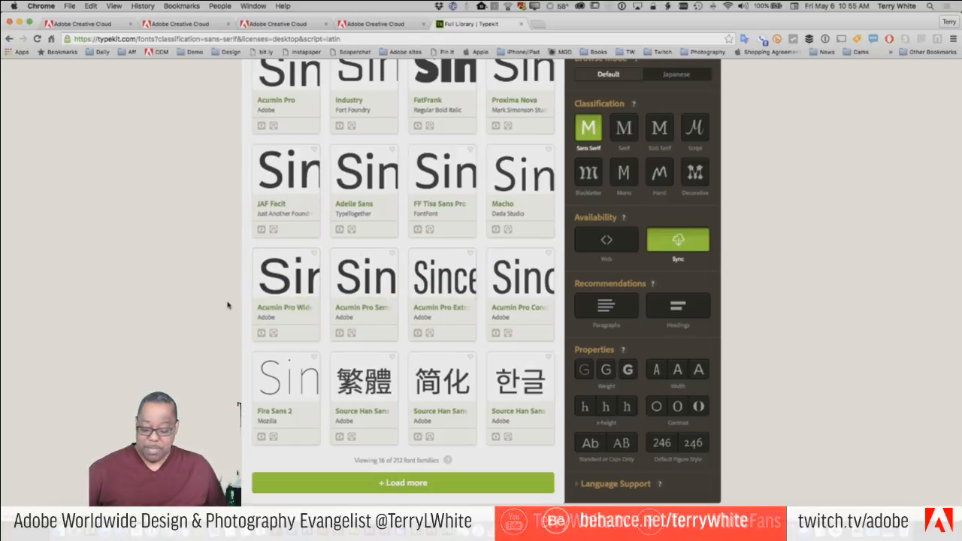
Switch back to Photoshop and apply the Typekit font Acumin Pro ExtraCondensed Regular to the "since 1985" text.
key(super+Tab)
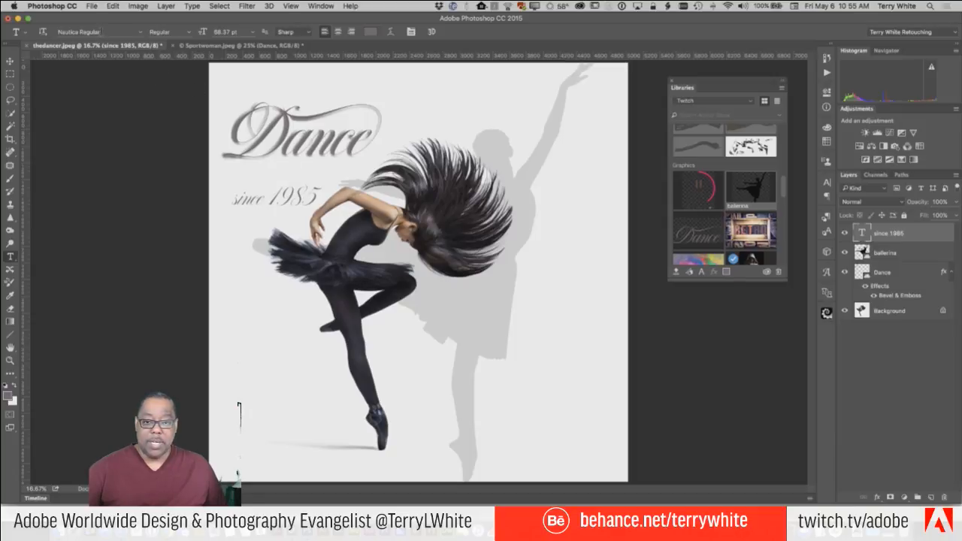
click(141, 34)
scroll(136, 124, up, 15)
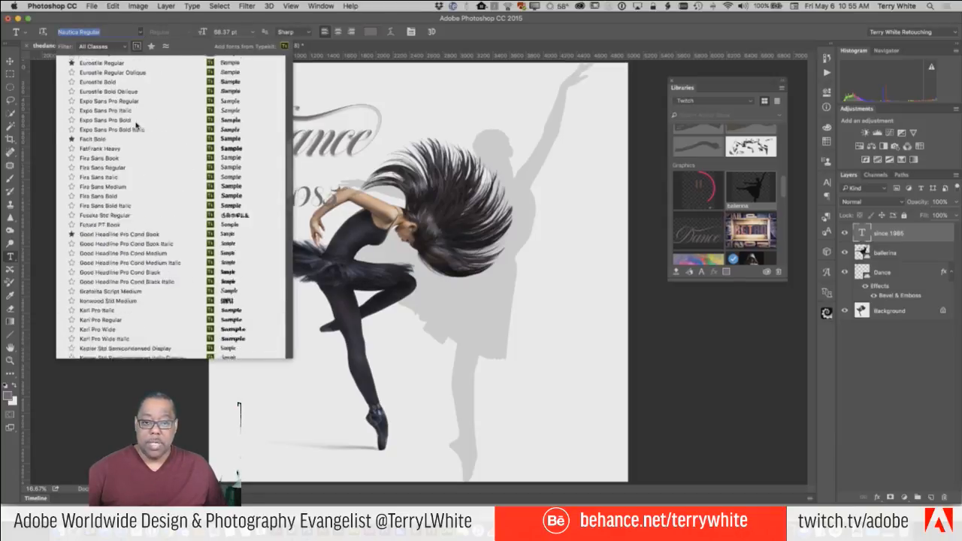
scroll(137, 124, up, 6)
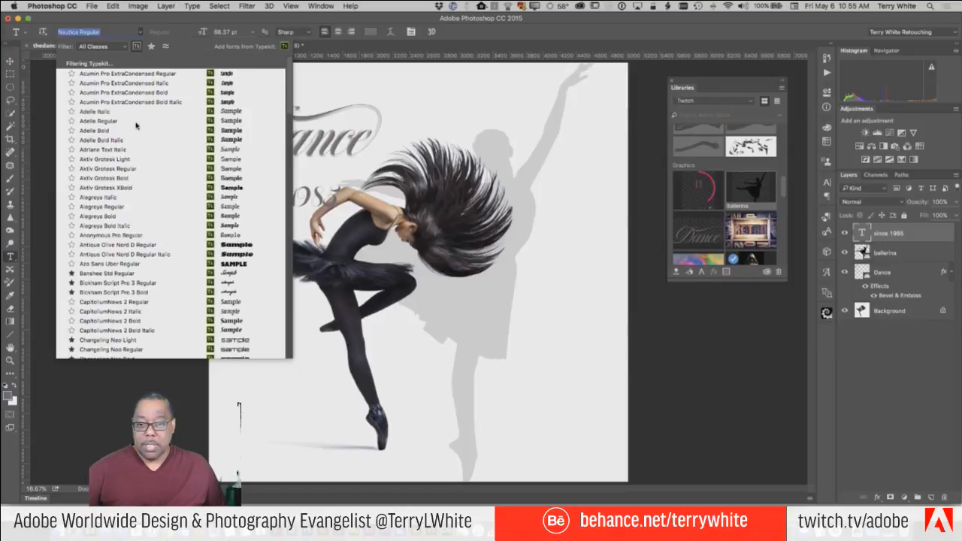
click(153, 73)
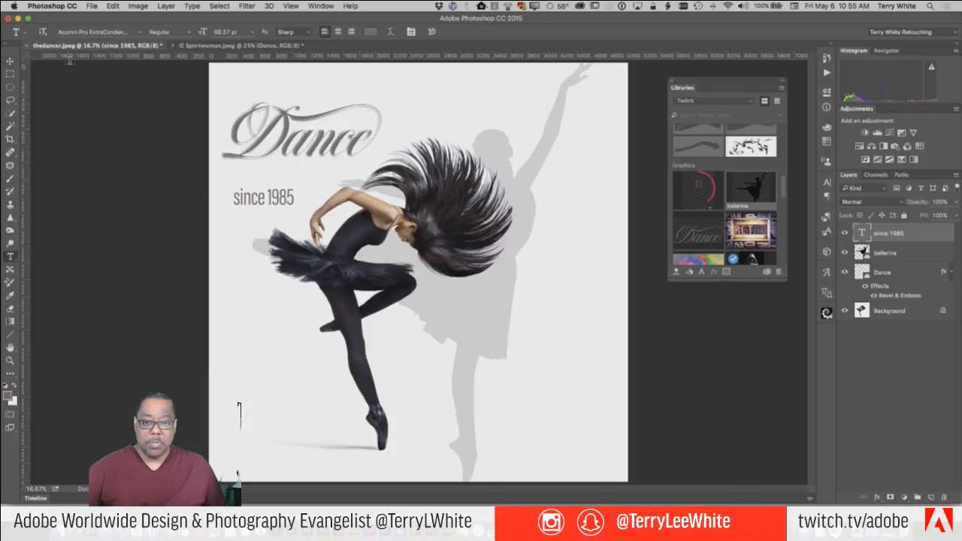
Set the font of the "since 1985" text to Fira Sans Book.
click(141, 33)
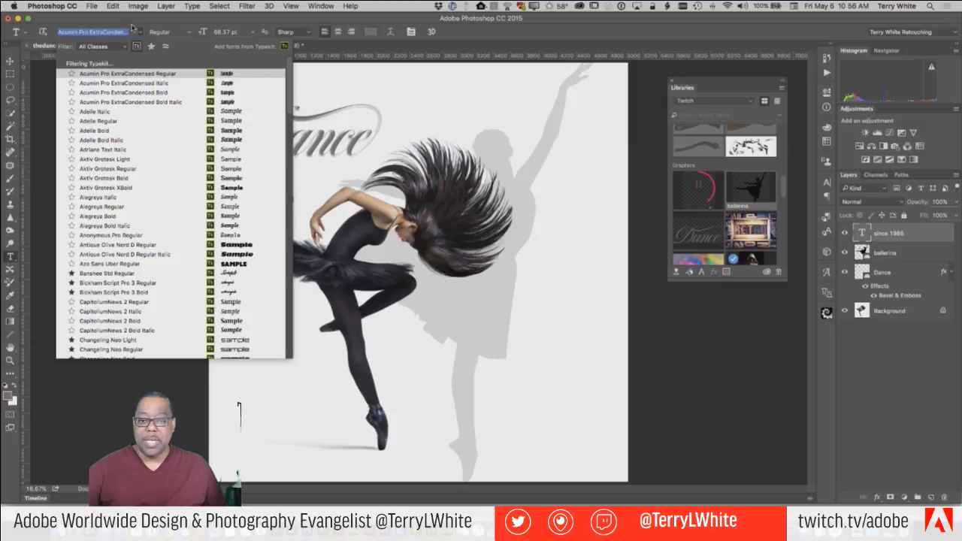
key(Return)
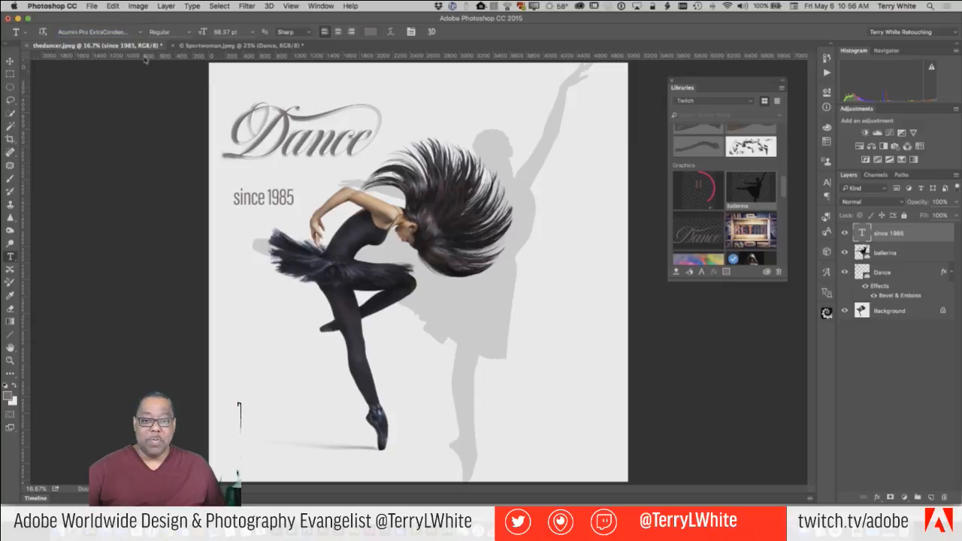
click(139, 33)
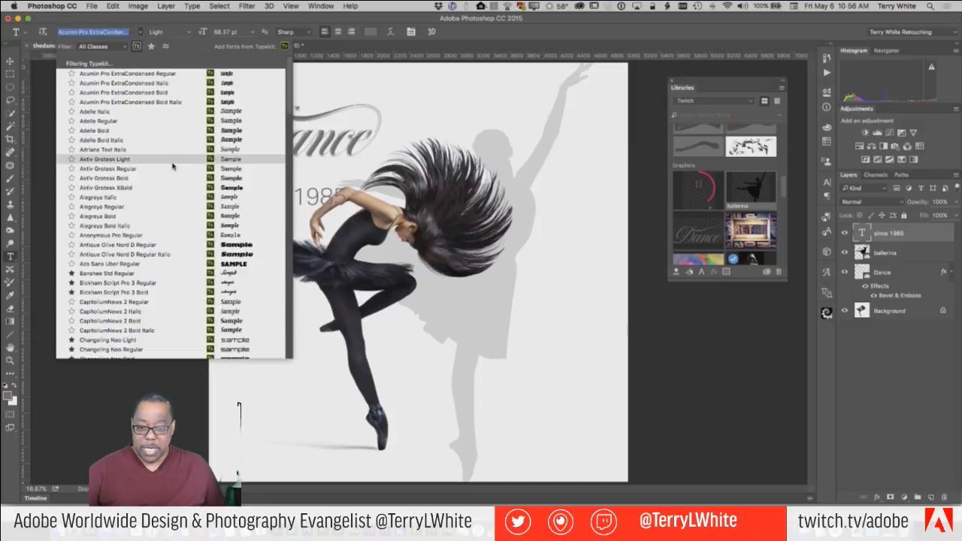
scroll(173, 166, down, 10)
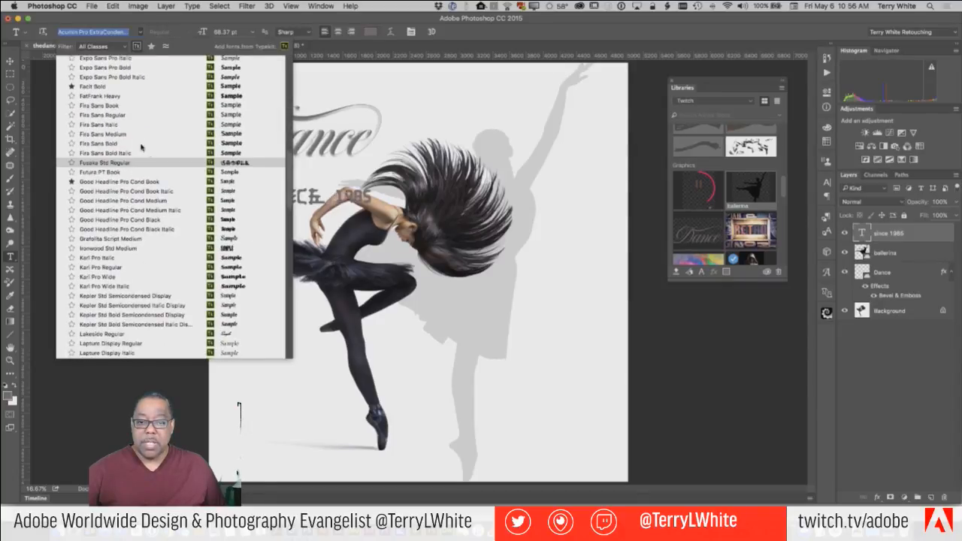
click(126, 105)
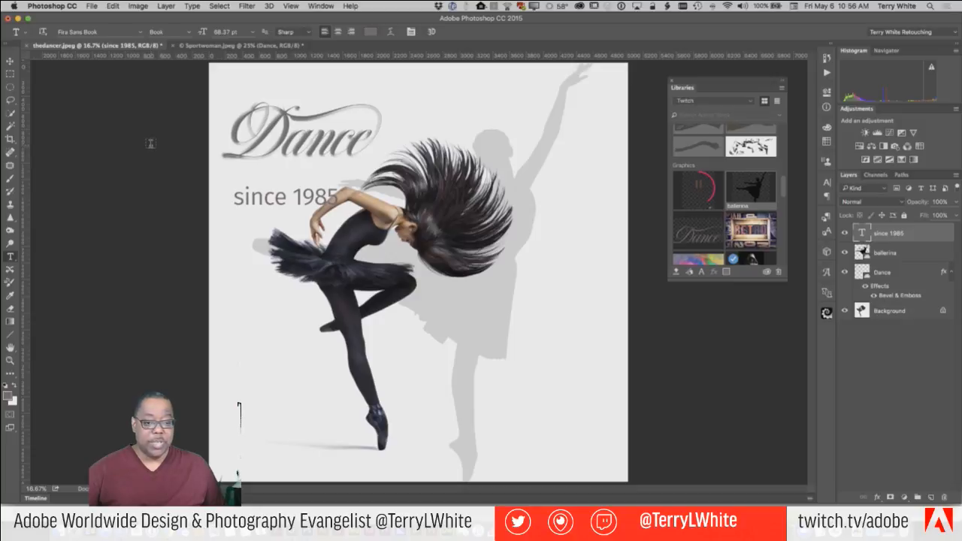
Move the "since 1985" text up under the "Dance" title and scale it down proportionally to about 36%.
click(9, 60)
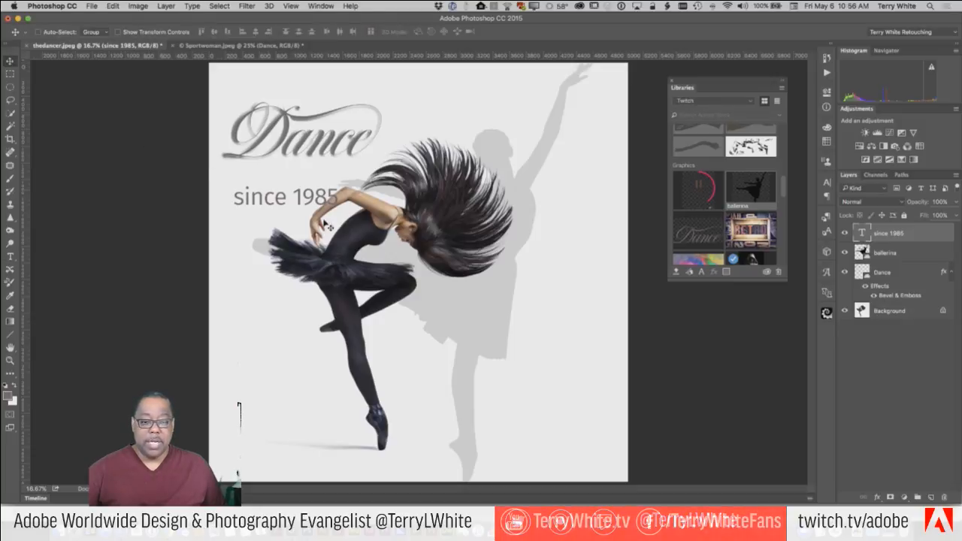
drag(301, 204, 335, 175)
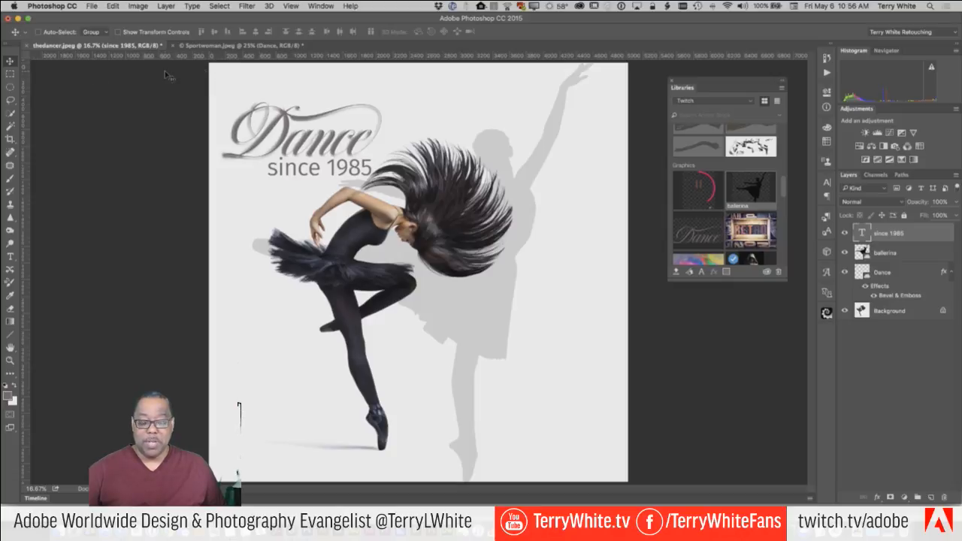
key(super+t)
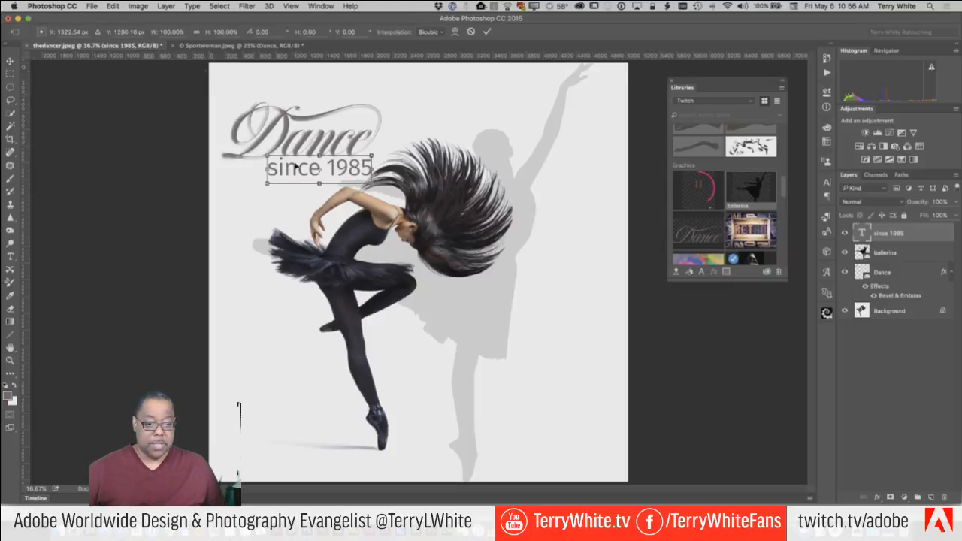
drag(268, 180, 350, 172)
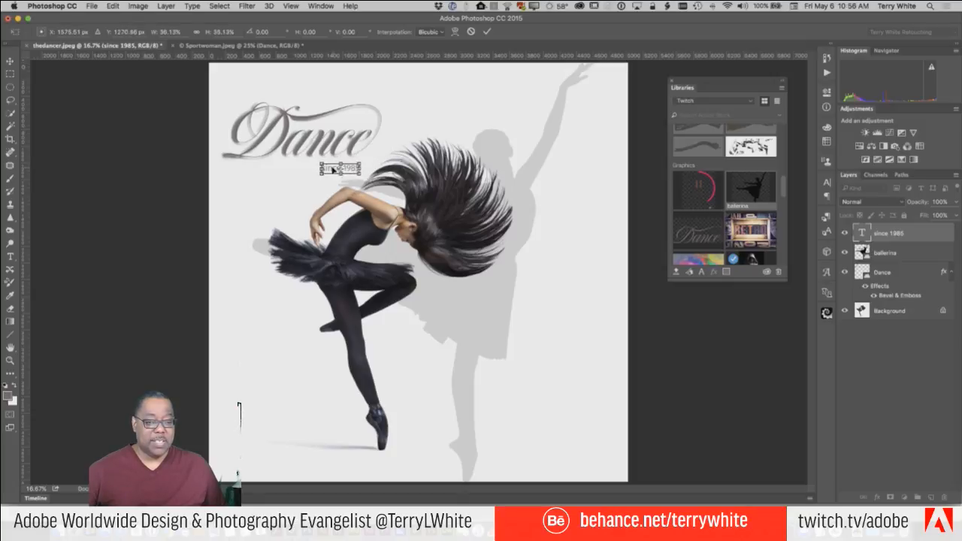
key(Return)
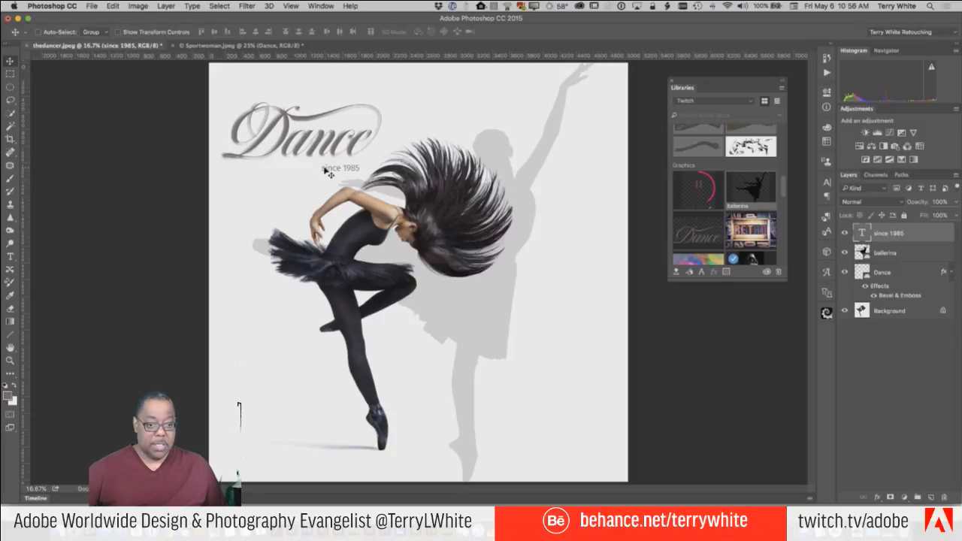
Capitalize the small text to read "Since 1985" and move it inside the swash above the end of the "Dance" title.
key(t)
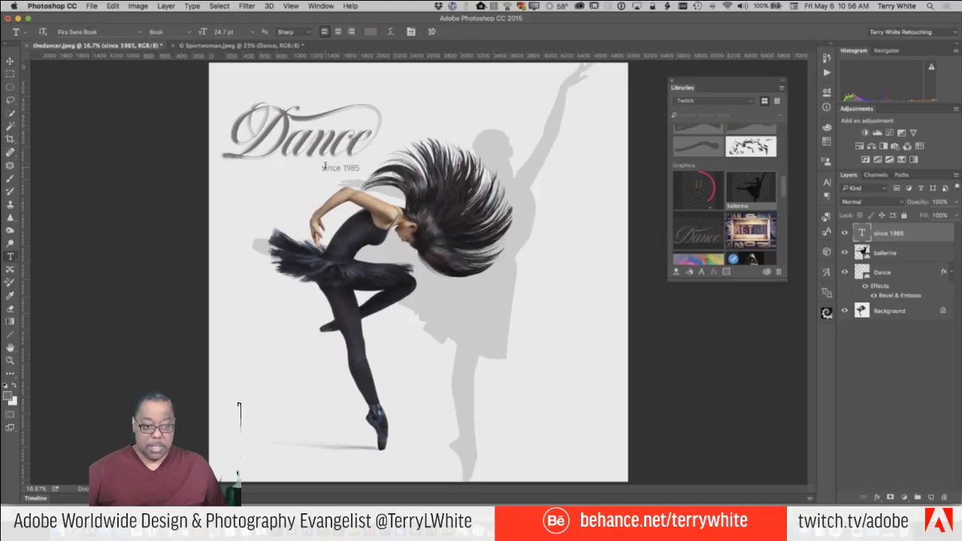
click(323, 170)
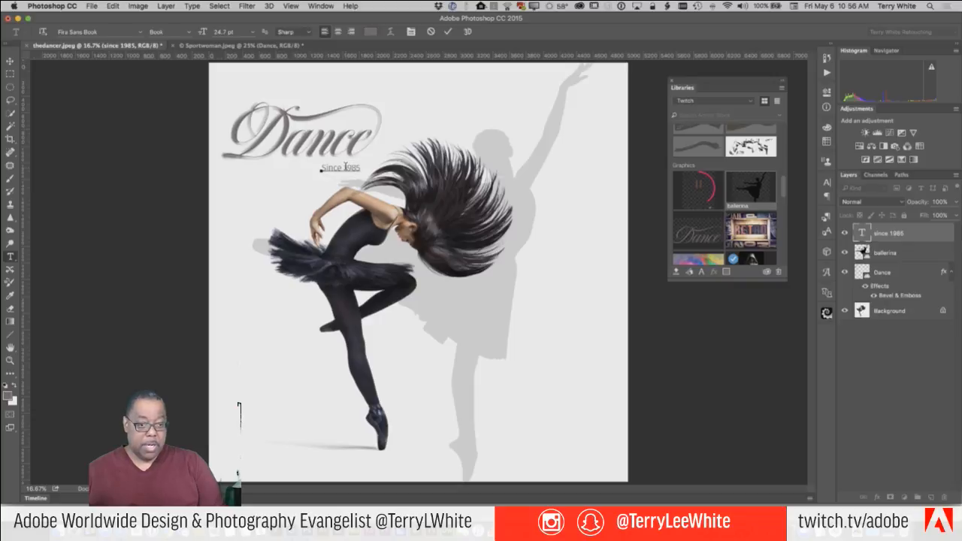
click(447, 32)
click(11, 61)
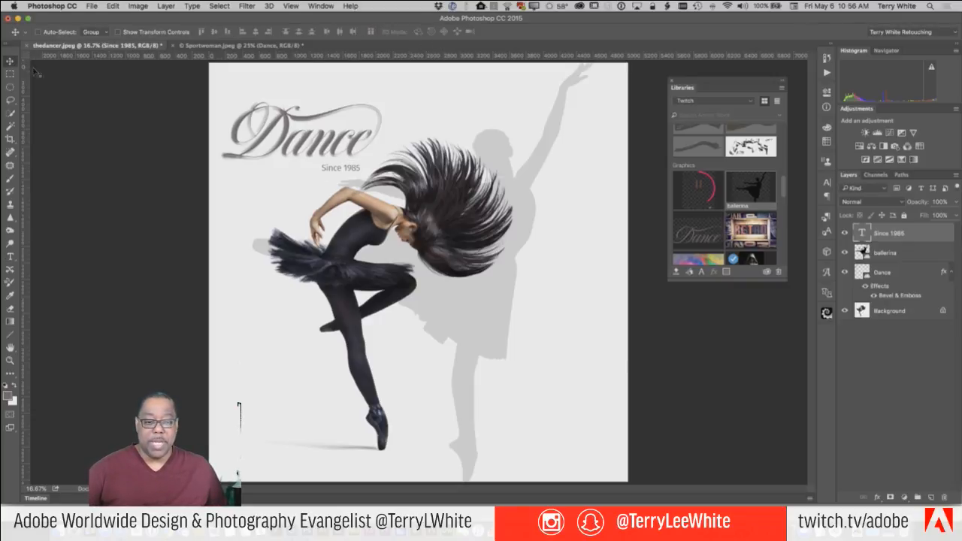
drag(338, 170, 351, 122)
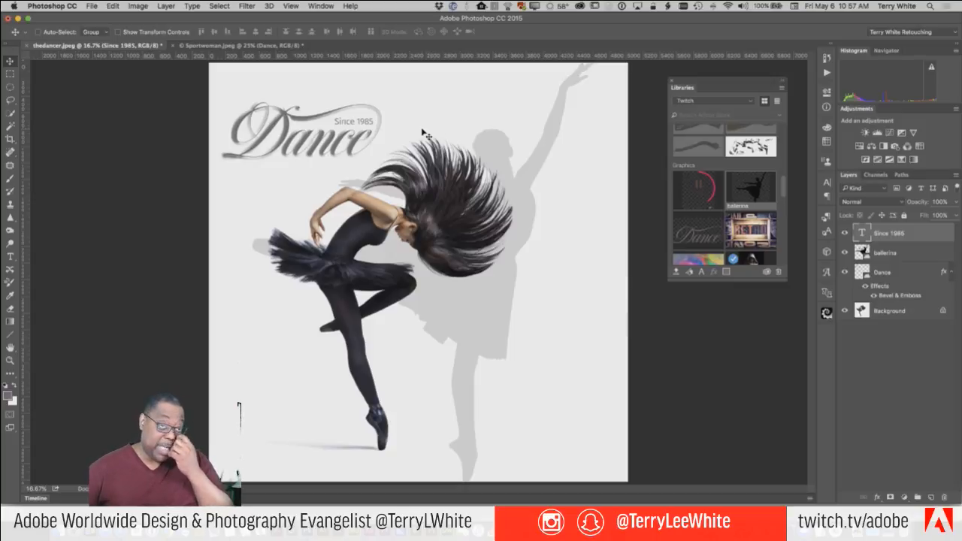
click(91, 7)
mouse_move(133, 227)
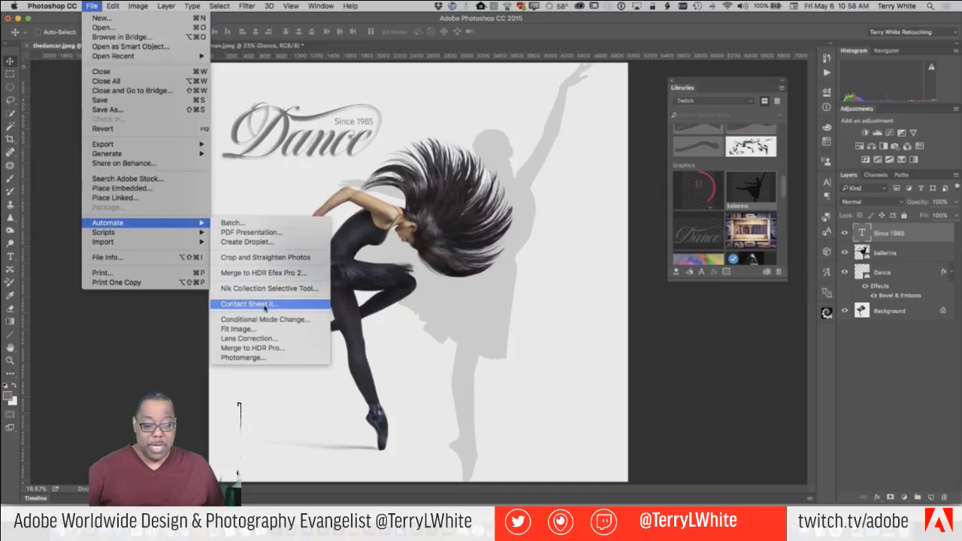
mouse_move(167, 237)
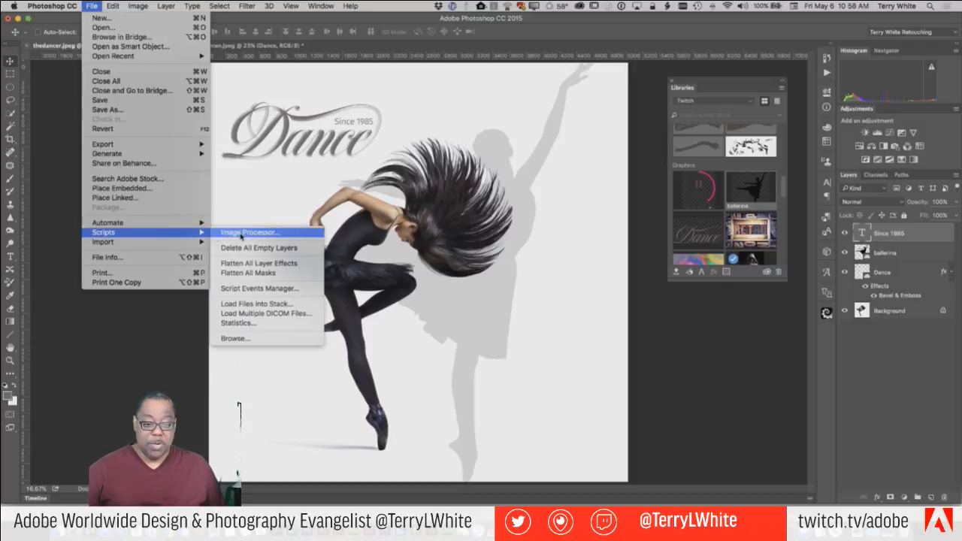
click(96, 6)
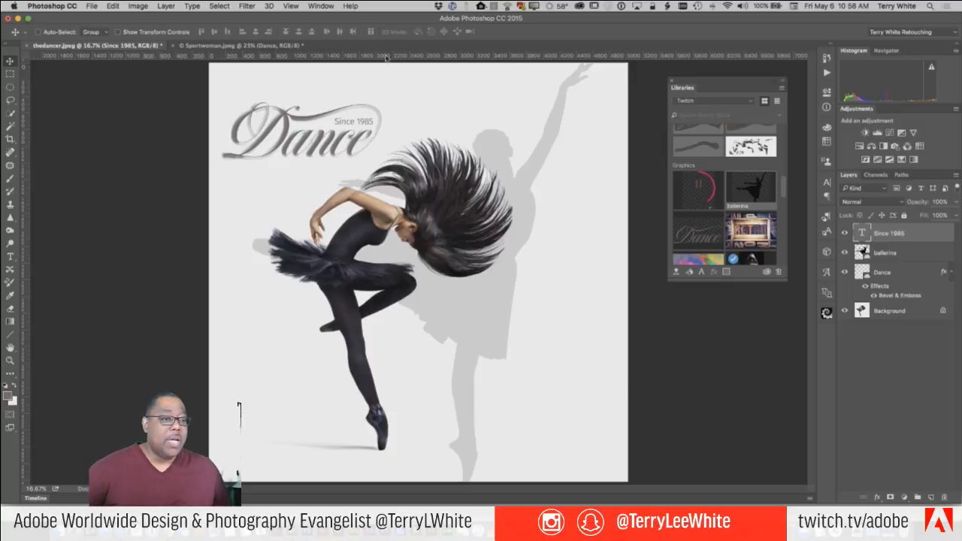
Switch to the Creative Cloud desktop app and review the installed apps, including the management options for Photoshop CC (2015).
click(580, 6)
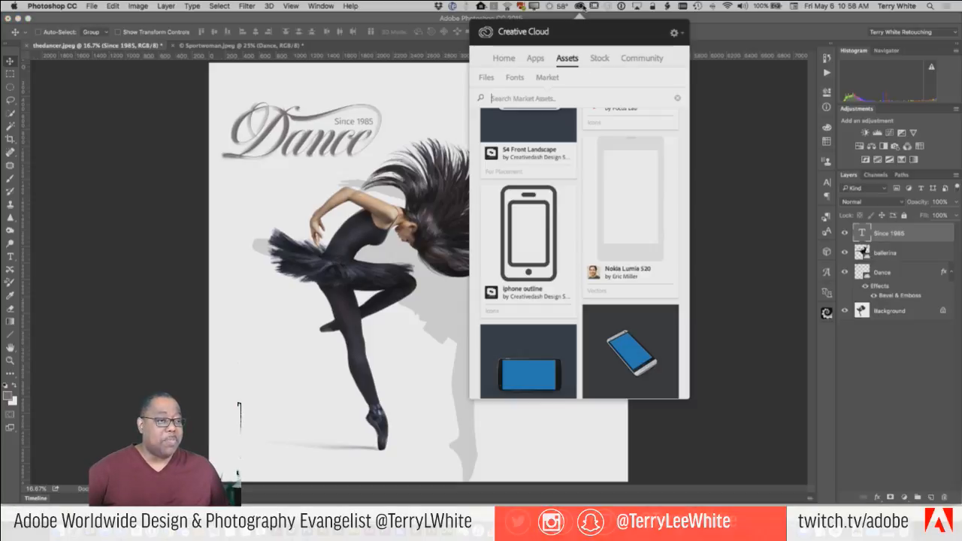
click(535, 64)
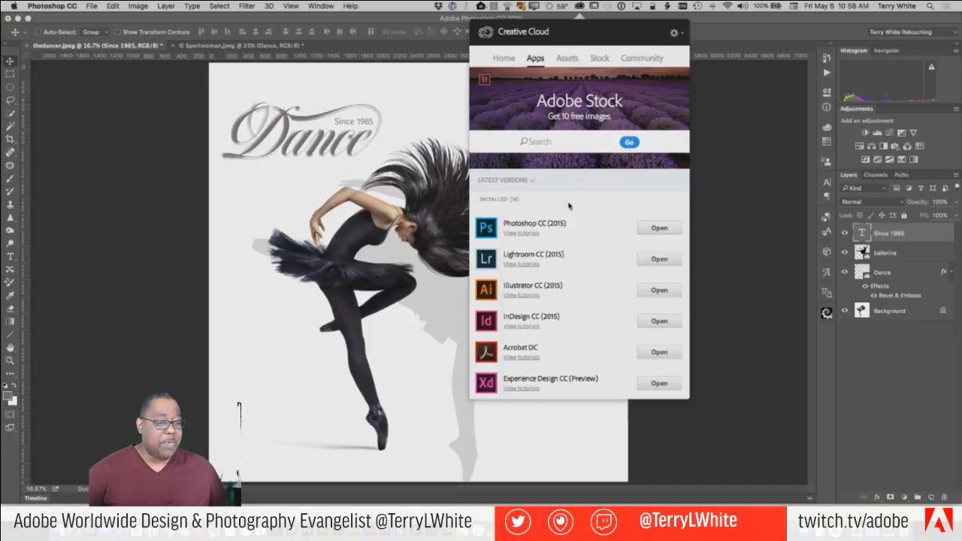
scroll(563, 242, down, 2)
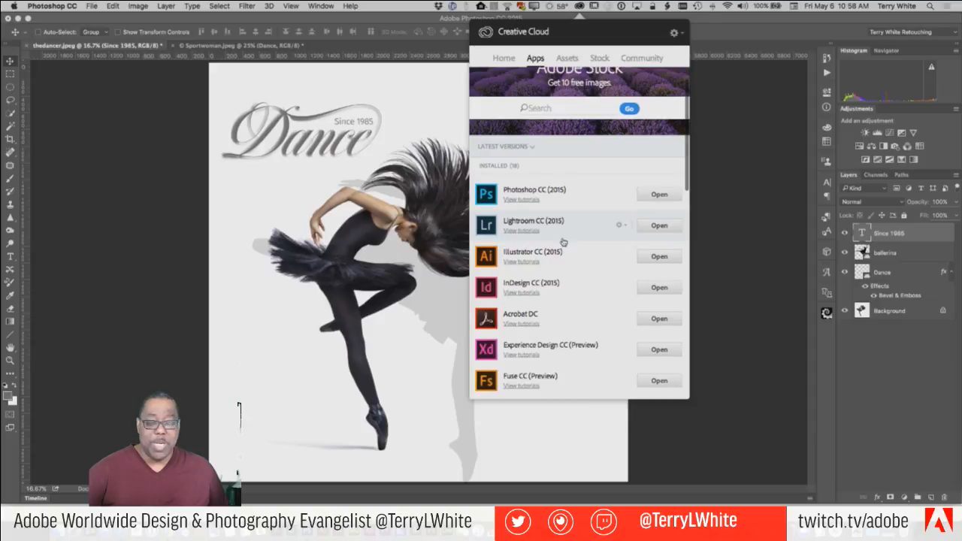
scroll(563, 242, down, 2)
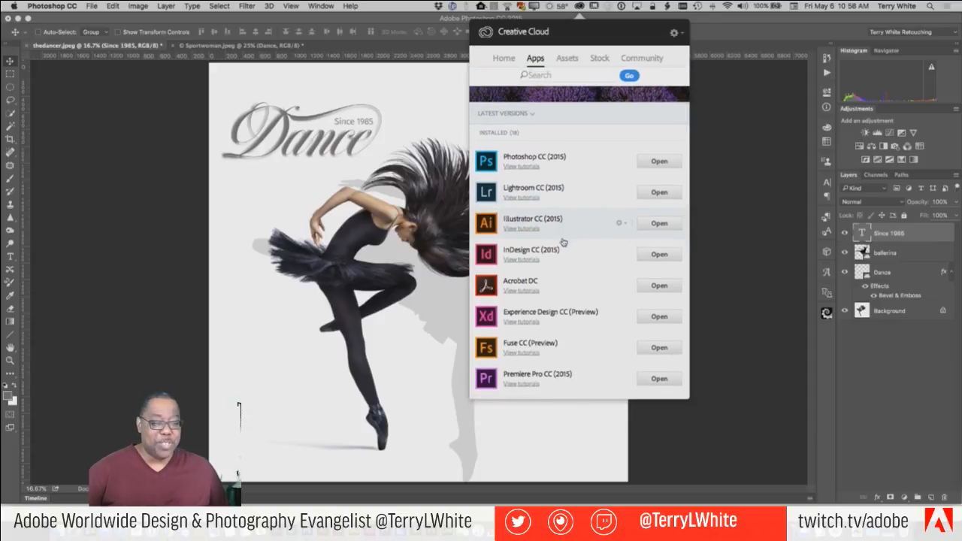
scroll(564, 242, down, 3)
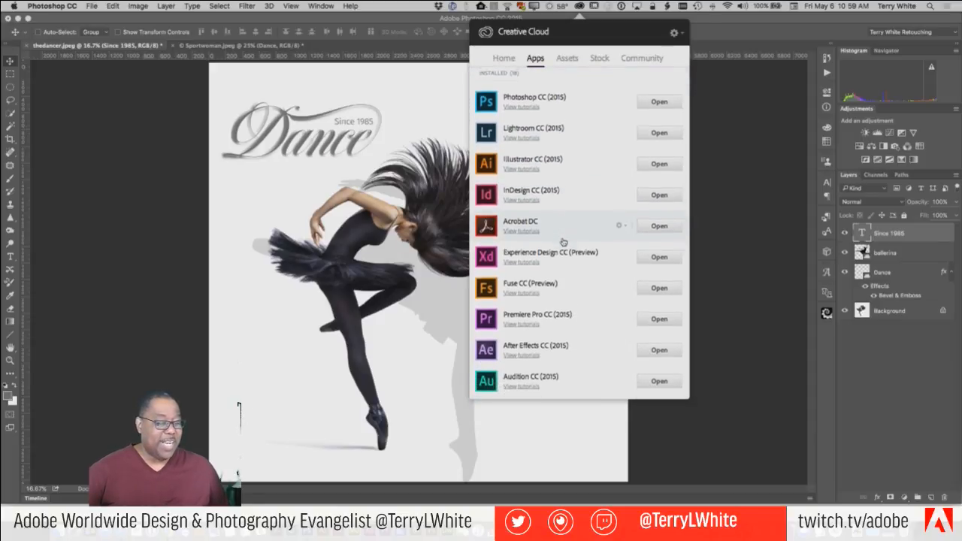
scroll(563, 242, down, 5)
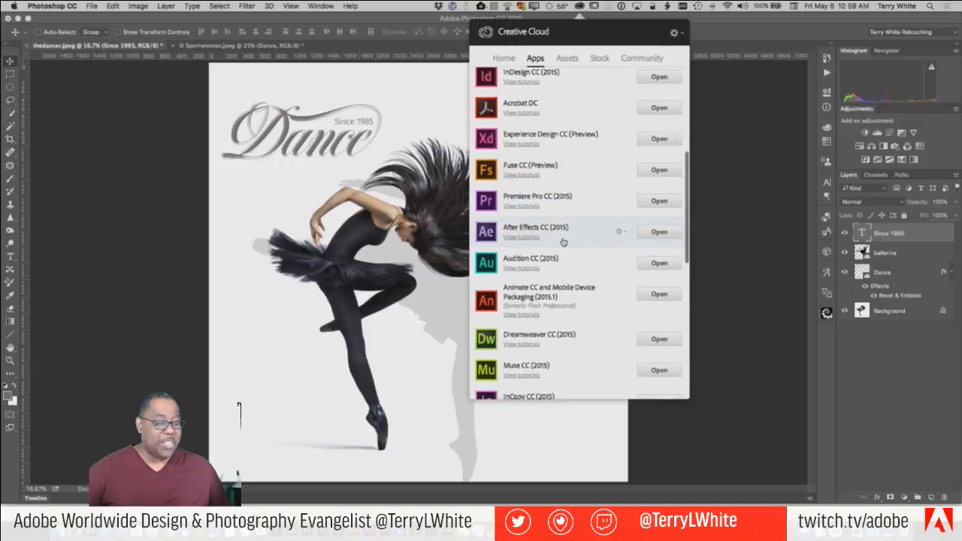
scroll(563, 242, down, 5)
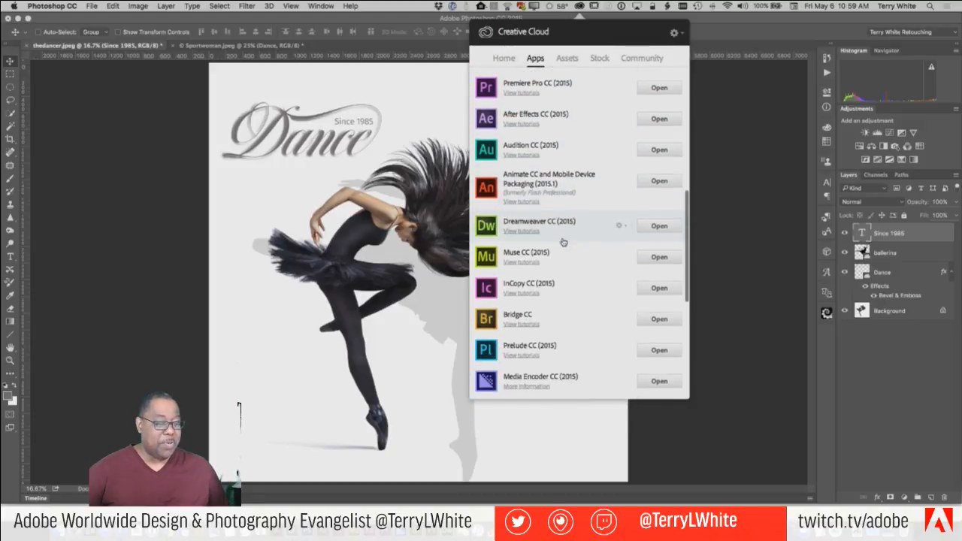
scroll(563, 242, up, 15)
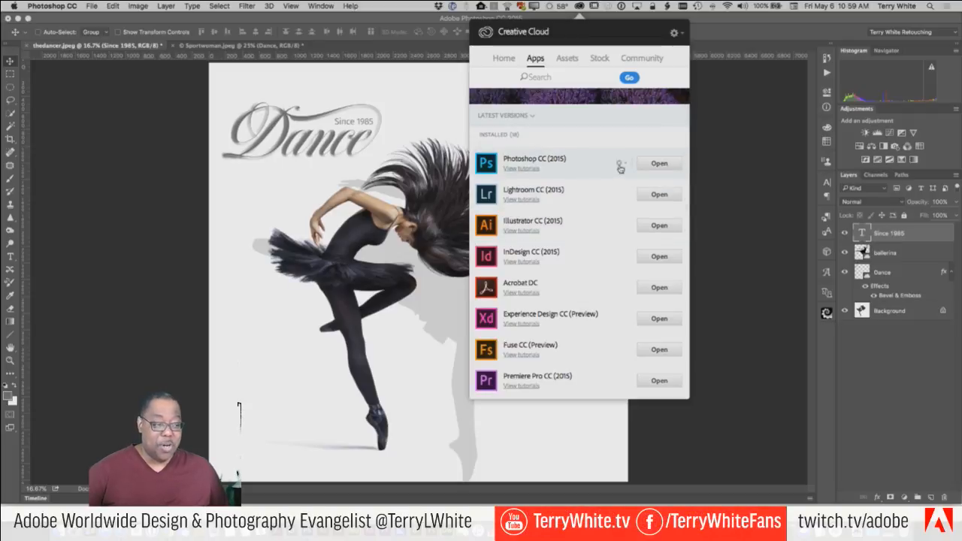
click(620, 163)
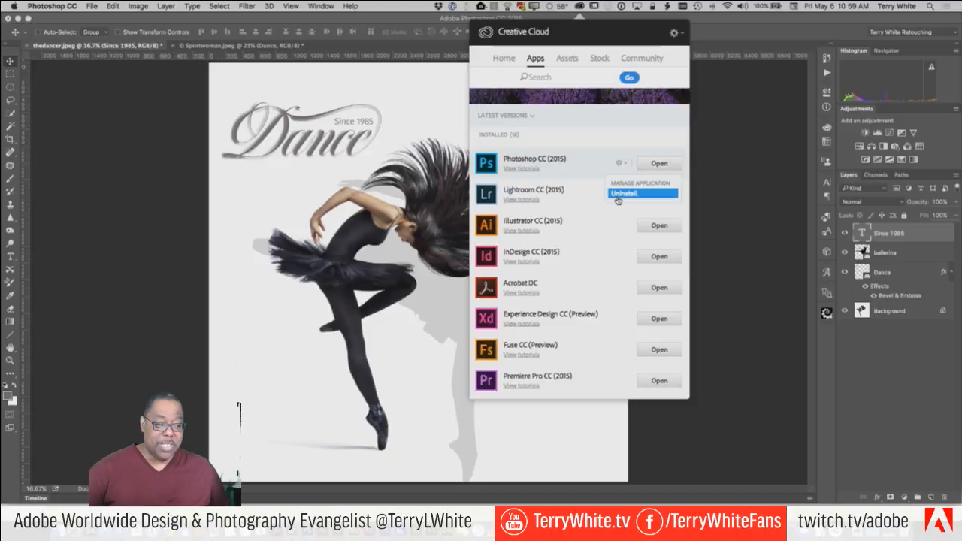
click(589, 170)
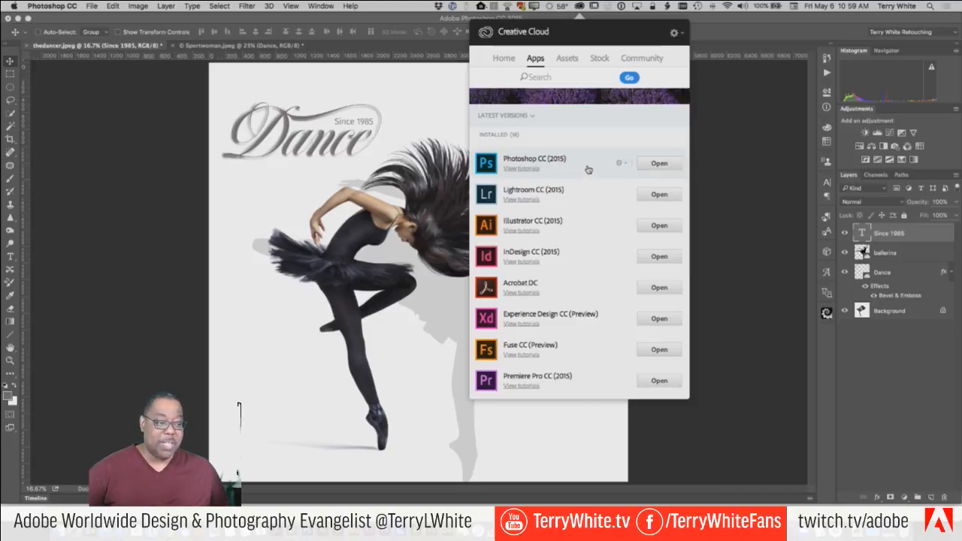
Examine the installed previous-version apps and the category filters for additional apps, leaving the previous versions list collapsed.
scroll(590, 181, down, 5)
scroll(591, 181, down, 5)
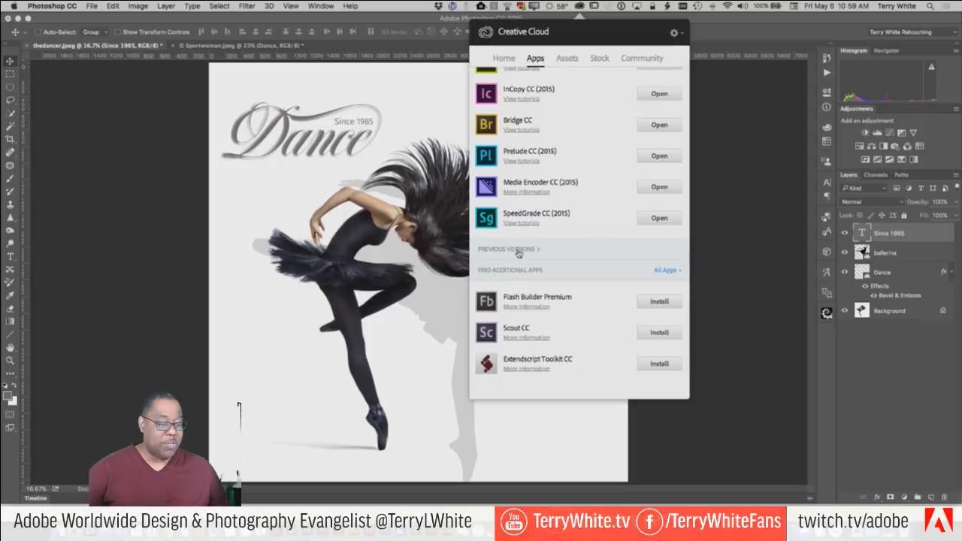
click(518, 253)
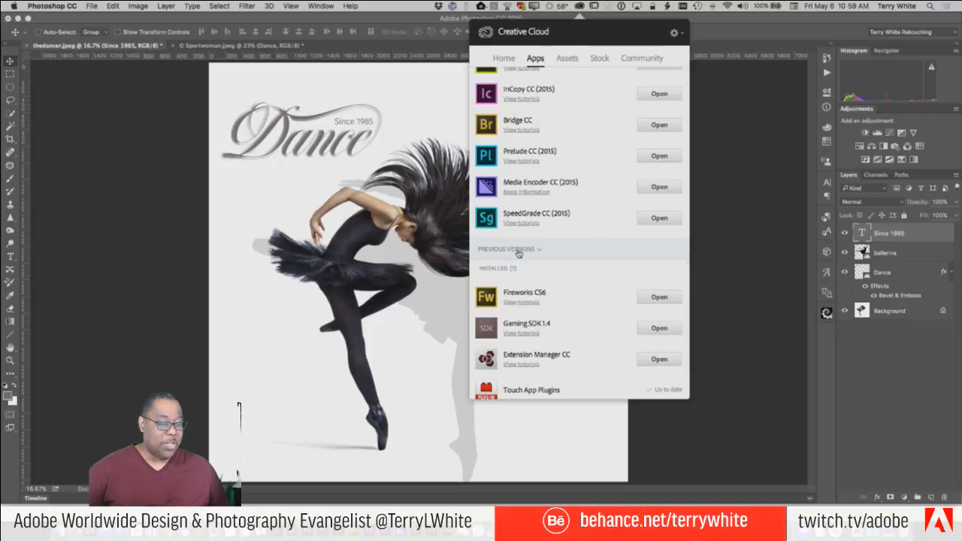
click(517, 254)
click(670, 272)
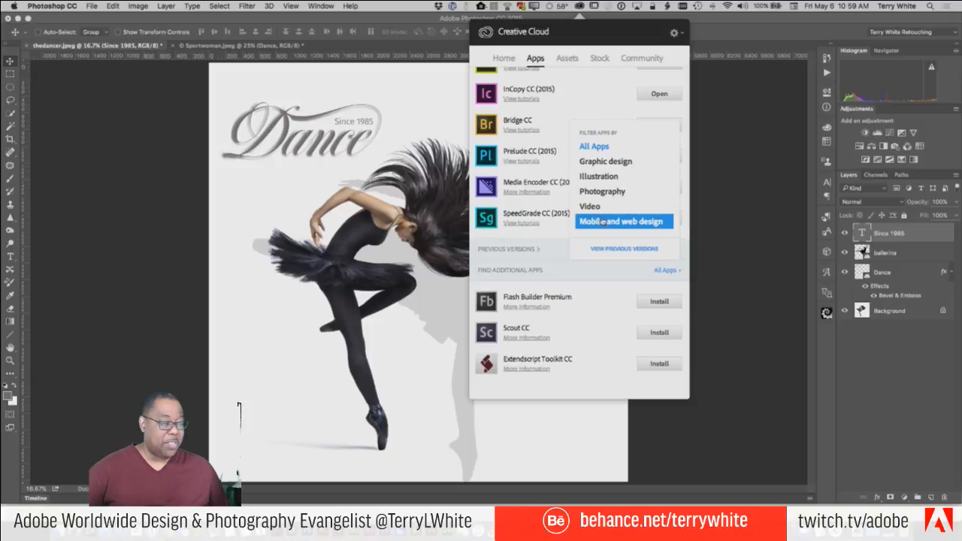
click(533, 254)
scroll(566, 279, down, 3)
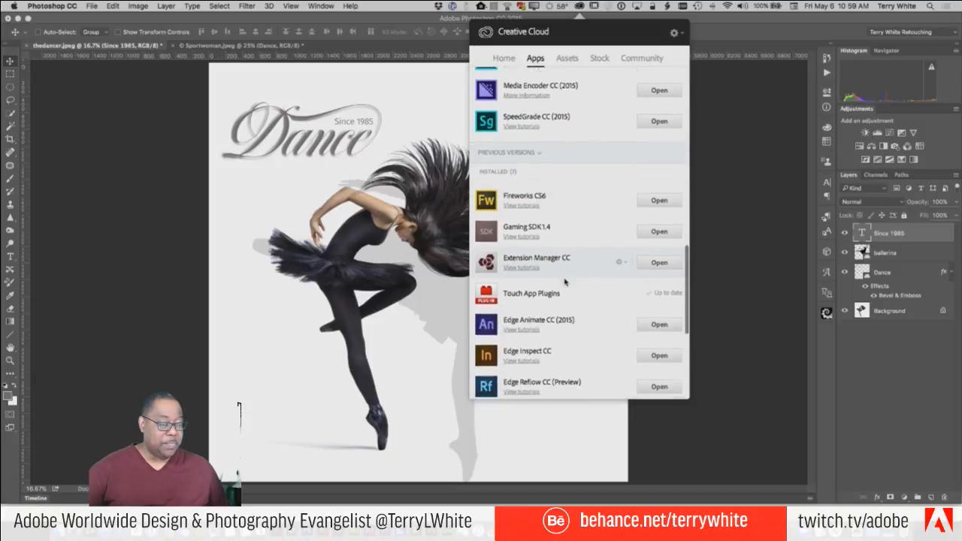
scroll(565, 282, down, 5)
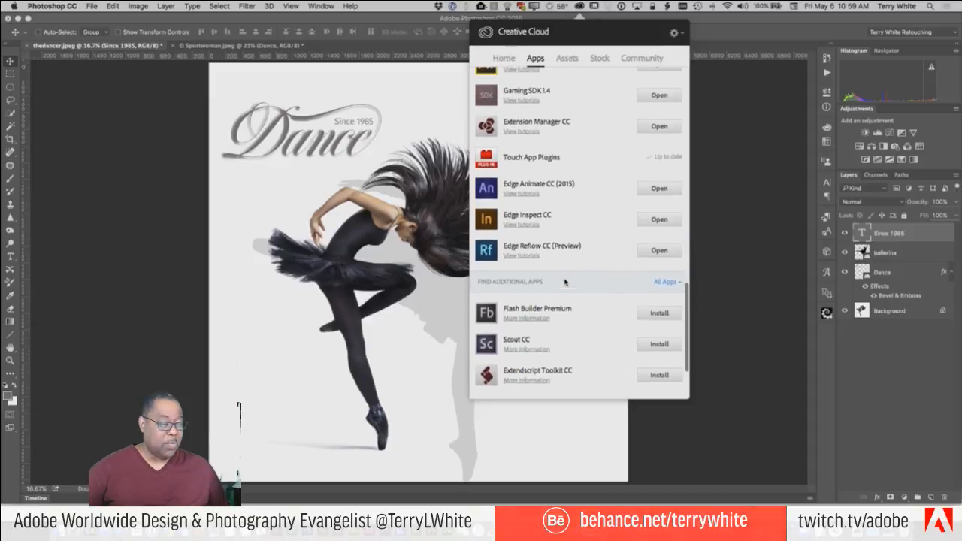
scroll(566, 281, up, 5)
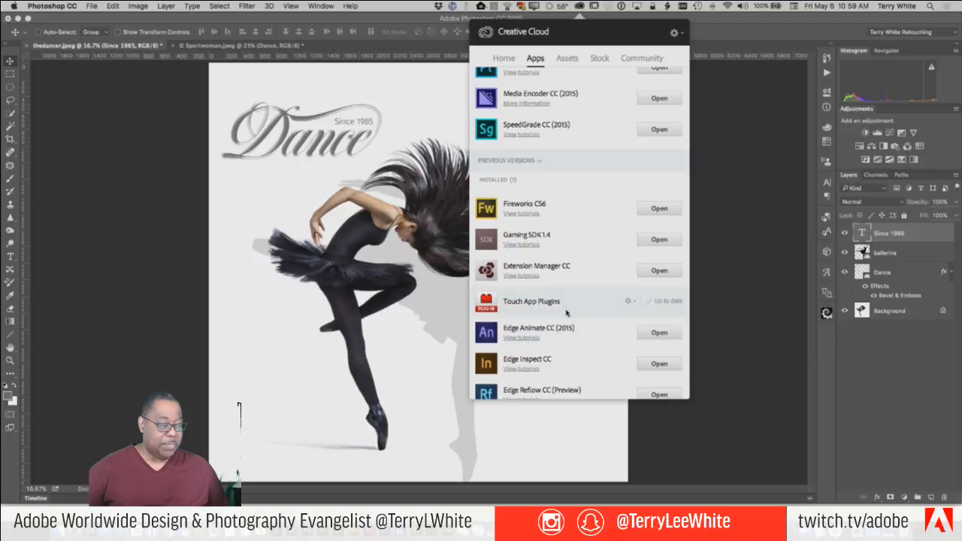
click(525, 164)
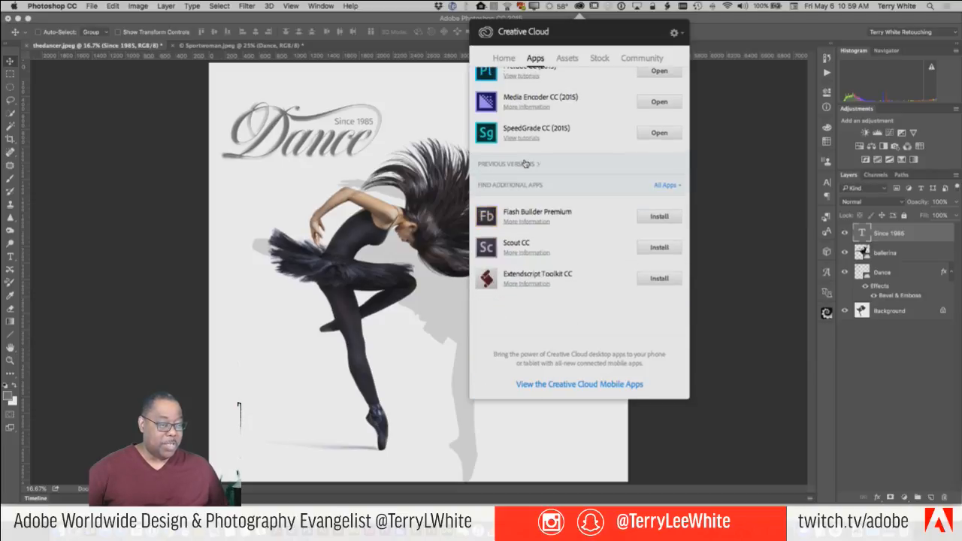
Filter the additional apps to previous versions and show the Photoshop versions available for installation.
click(666, 185)
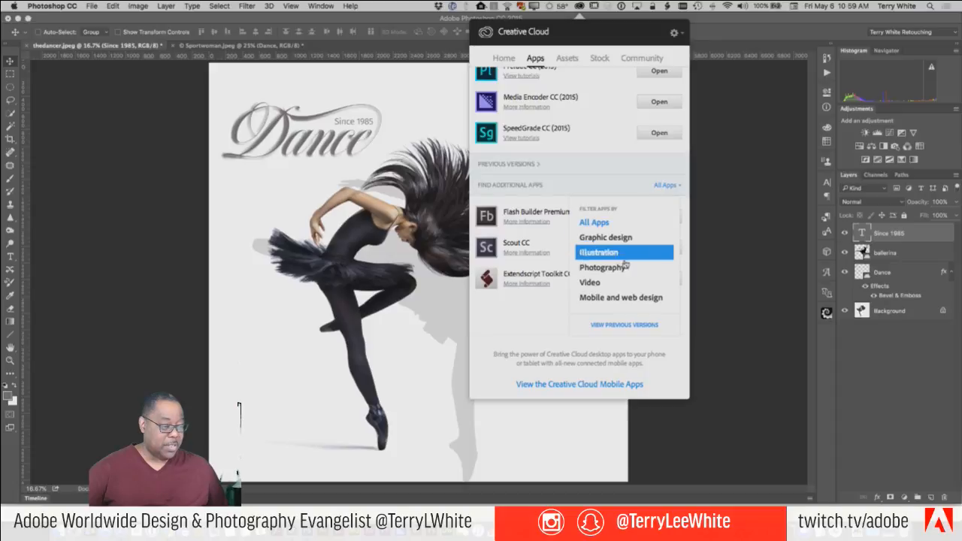
click(624, 326)
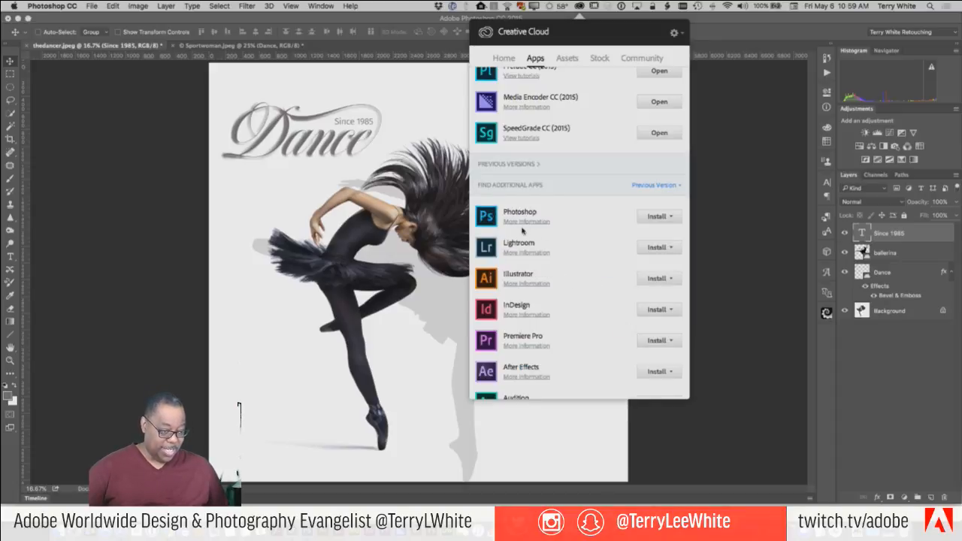
click(674, 219)
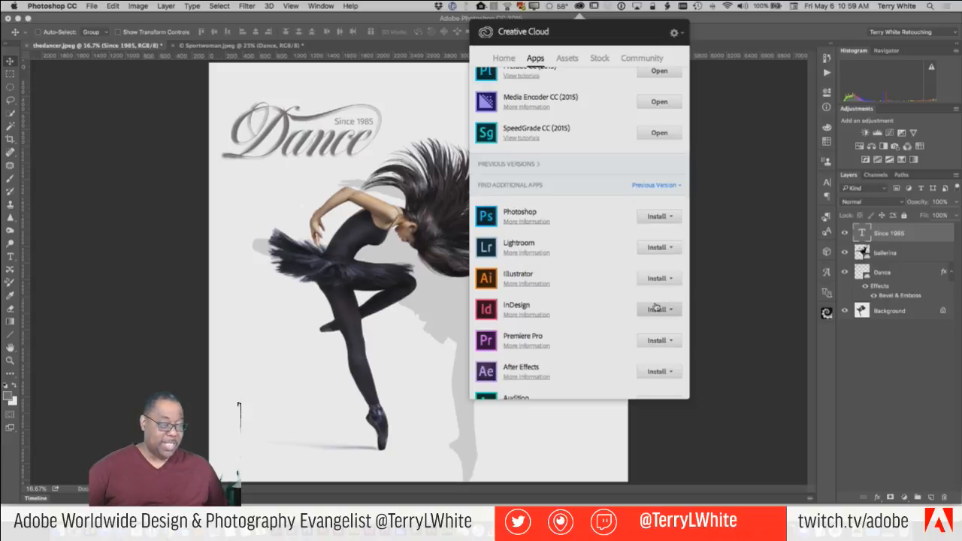
click(673, 216)
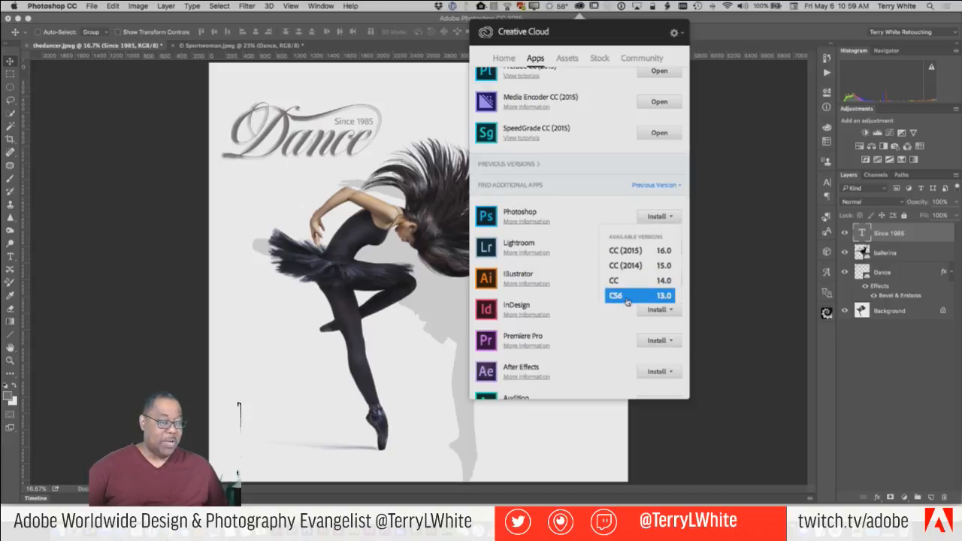